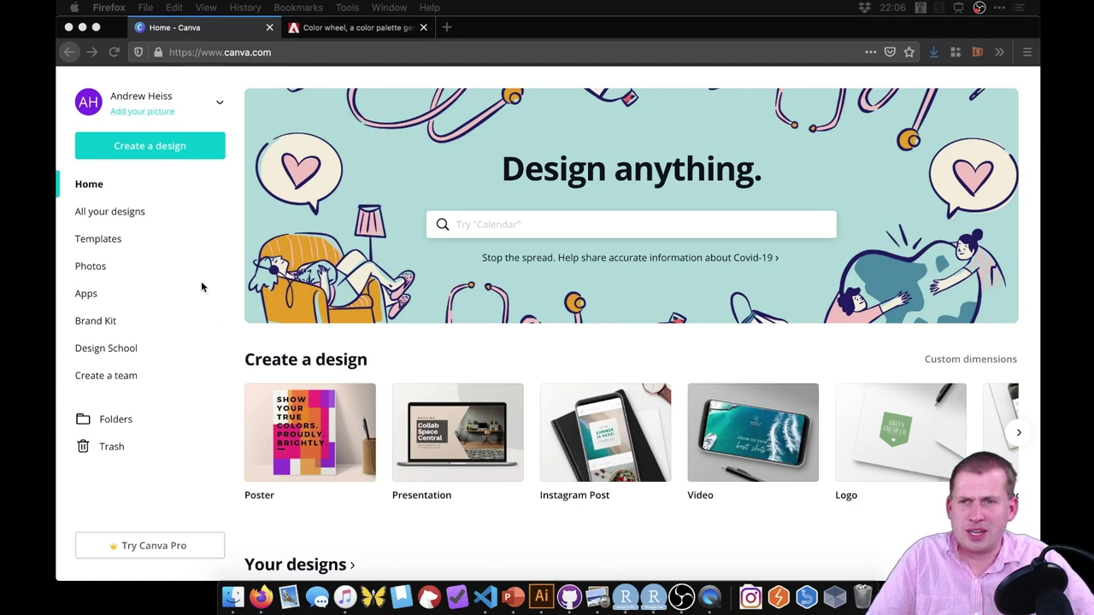
Look through the available design types and create a new blank Poster design
{"action": "left_click", "coordinate": [169, 149]}
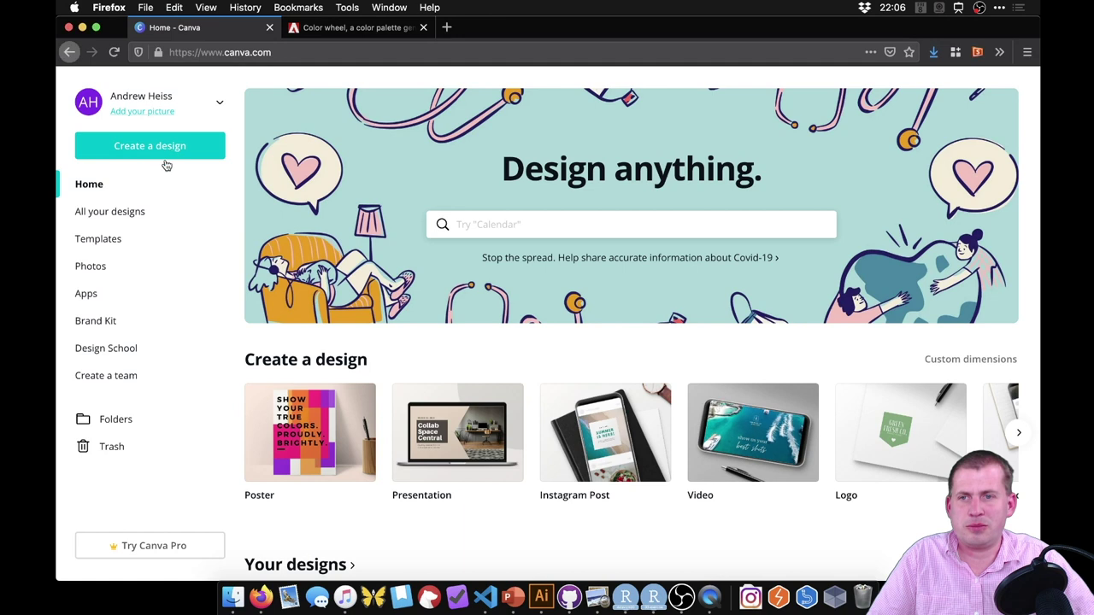
{"action": "left_click", "coordinate": [176, 148]}
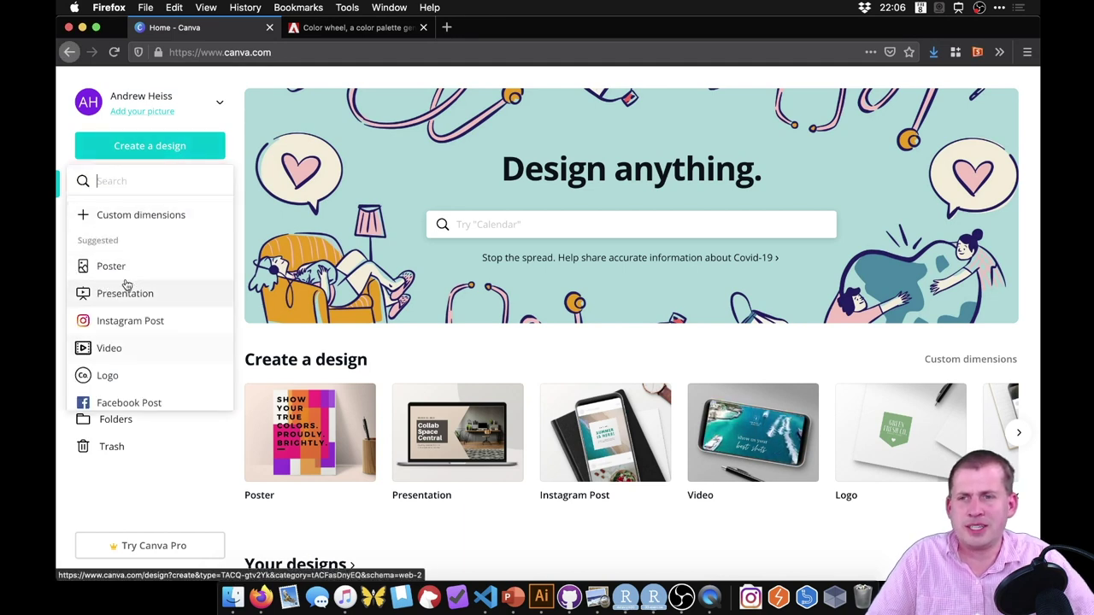
{"action": "scroll", "coordinate": [137, 299], "scroll_direction": "down", "scroll_amount": 10}
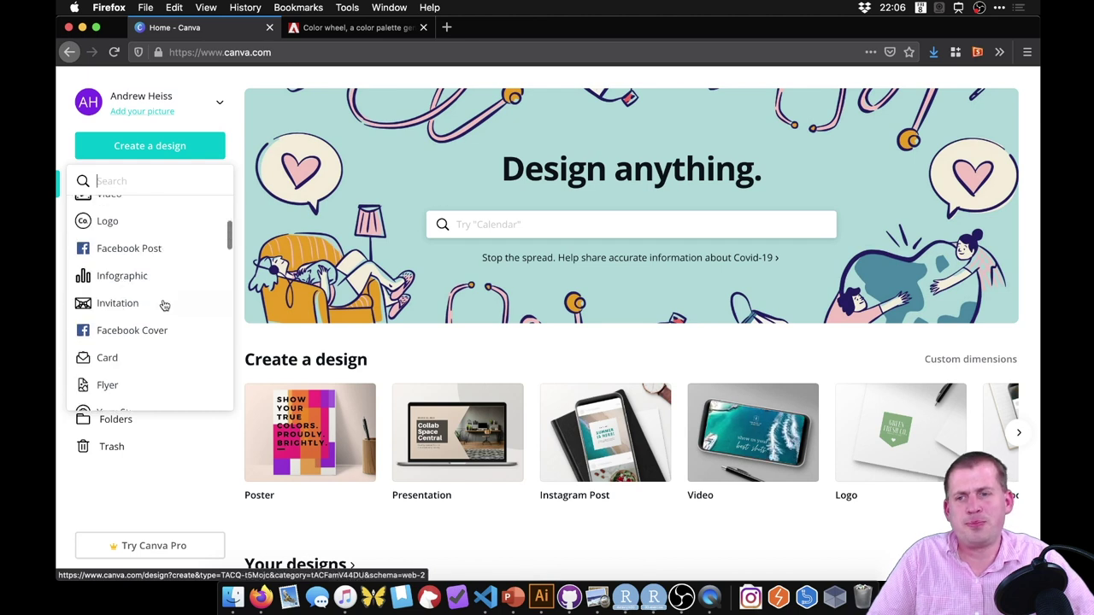
{"action": "scroll", "coordinate": [163, 305], "scroll_direction": "up", "scroll_amount": 2}
{"action": "scroll", "coordinate": [162, 305], "scroll_direction": "down", "scroll_amount": 4}
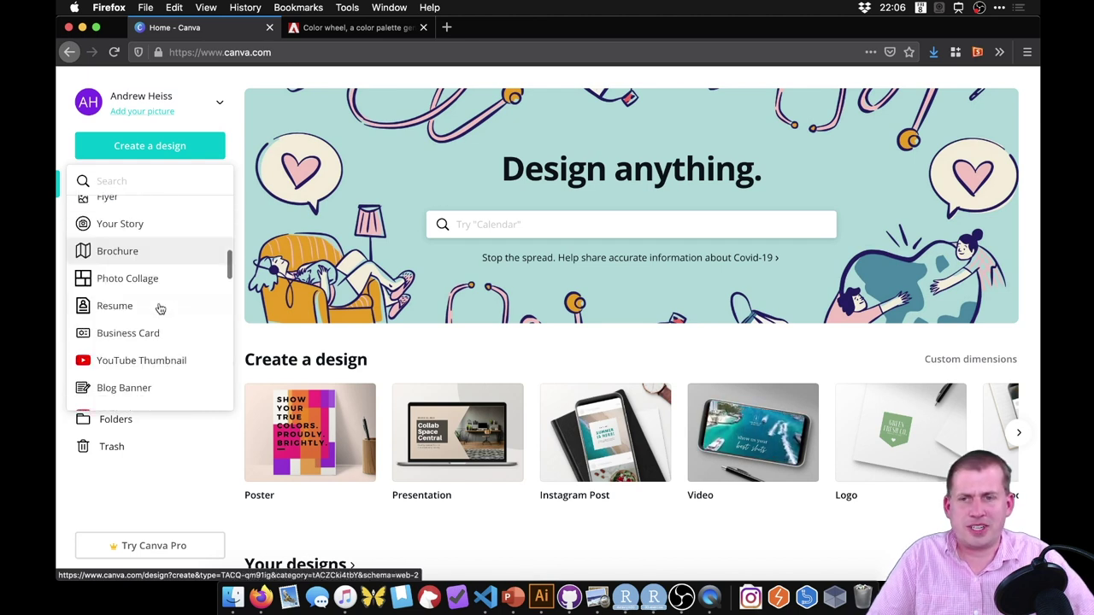
{"action": "scroll", "coordinate": [159, 333], "scroll_direction": "down", "scroll_amount": 3}
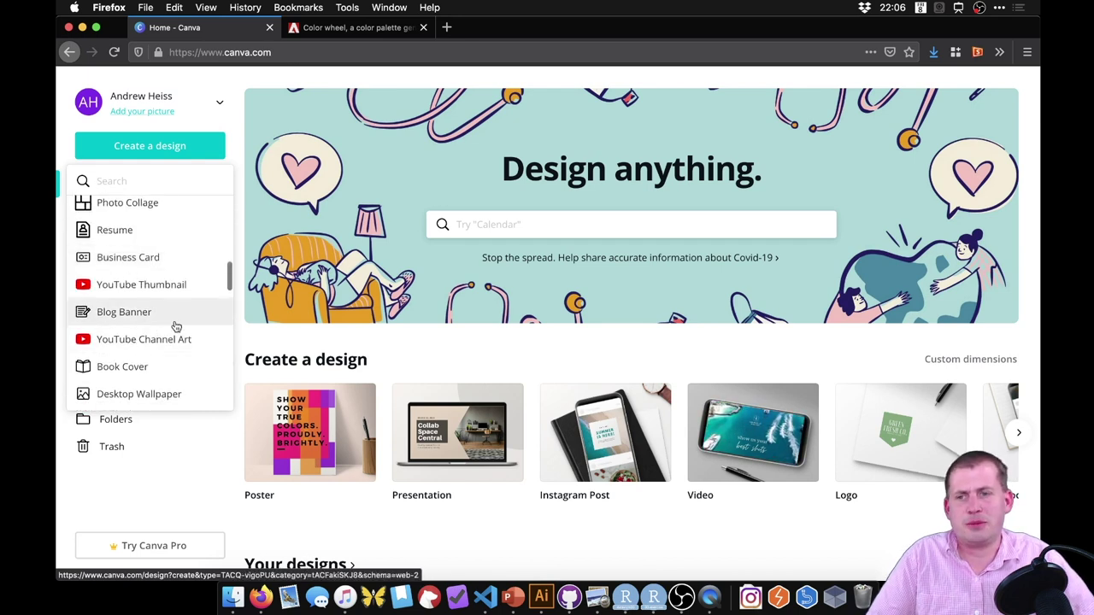
{"action": "scroll", "coordinate": [174, 317], "scroll_direction": "up", "scroll_amount": 15}
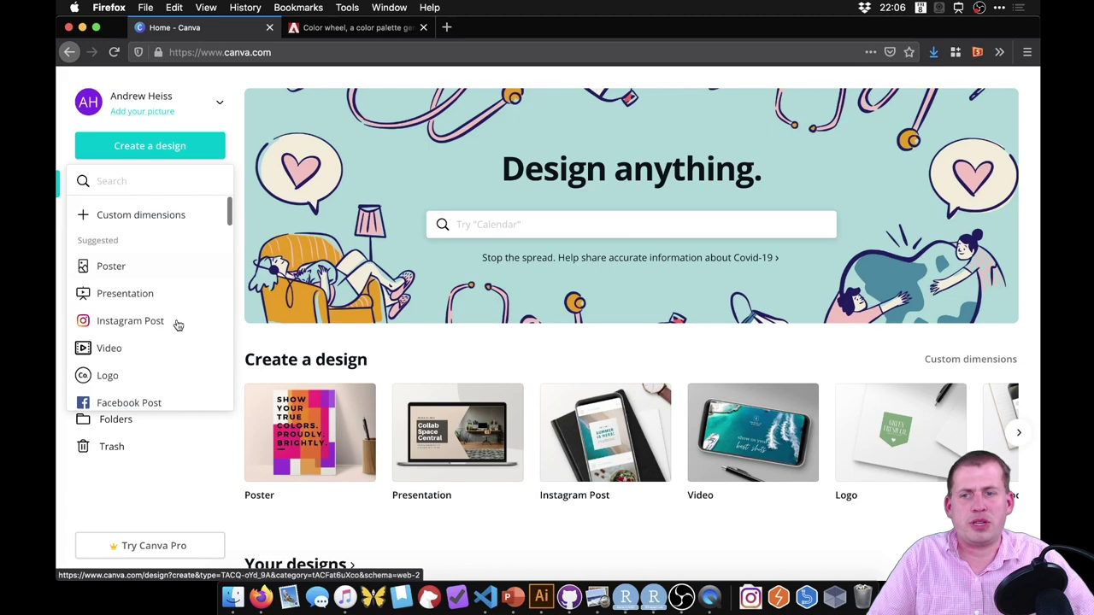
{"action": "left_click", "coordinate": [110, 267]}
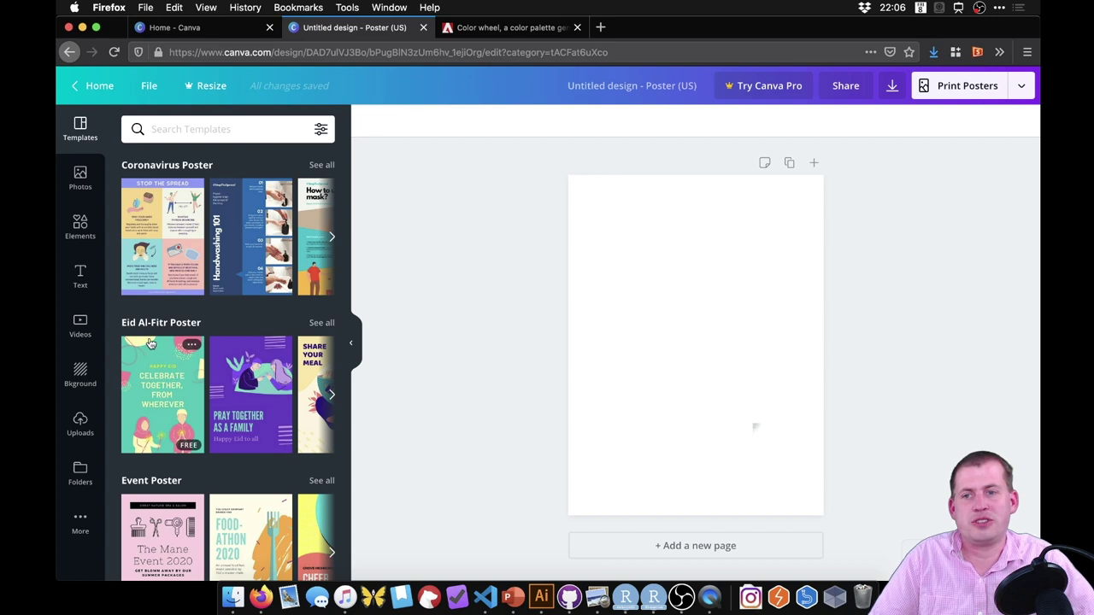
Look over the suggested poster templates and collapse them without applying one to the blank page
{"action": "scroll", "coordinate": [256, 359], "scroll_direction": "down", "scroll_amount": 5}
{"action": "scroll", "coordinate": [263, 359], "scroll_direction": "up", "scroll_amount": 5}
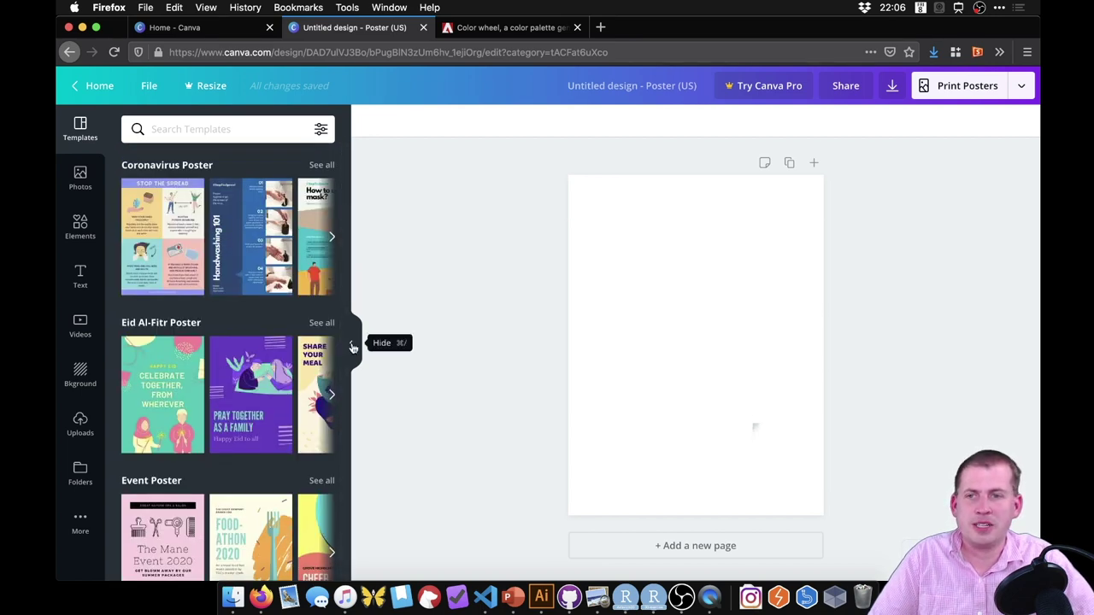
{"action": "left_click", "coordinate": [352, 347]}
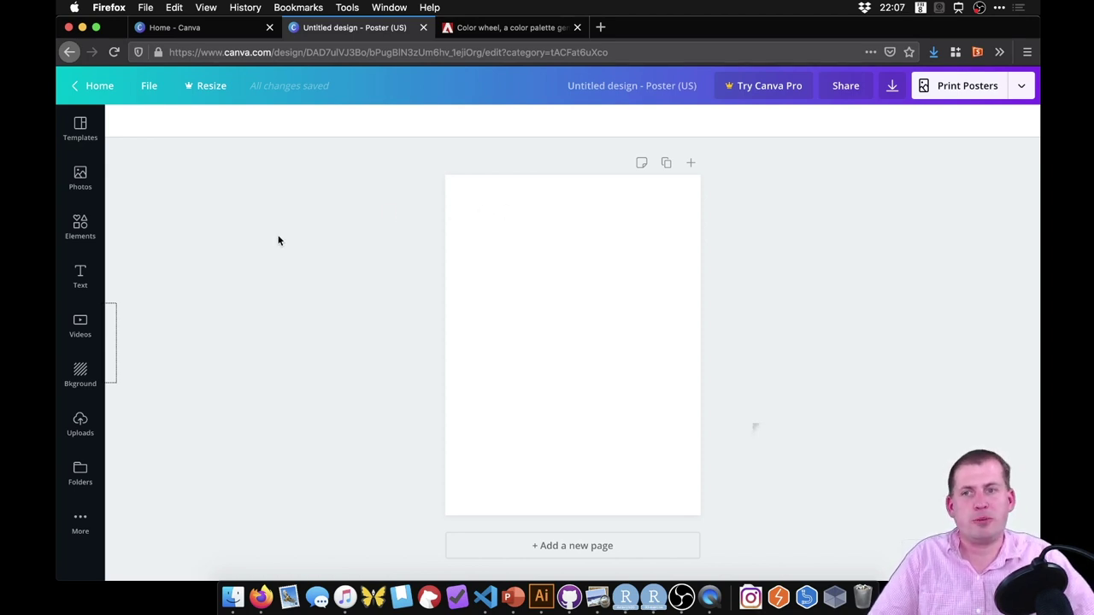
Add a heading, a subheading below it and two body text lines in the lower part of the poster
{"action": "left_click", "coordinate": [80, 278]}
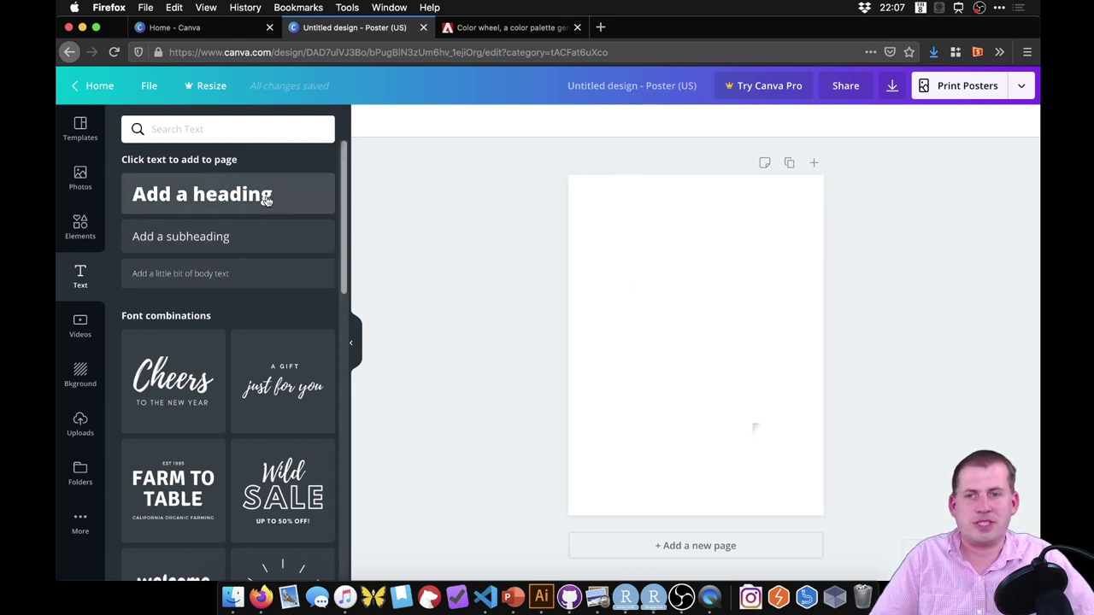
{"action": "left_click_drag", "start_coordinate": [177, 200], "coordinate": [646, 245]}
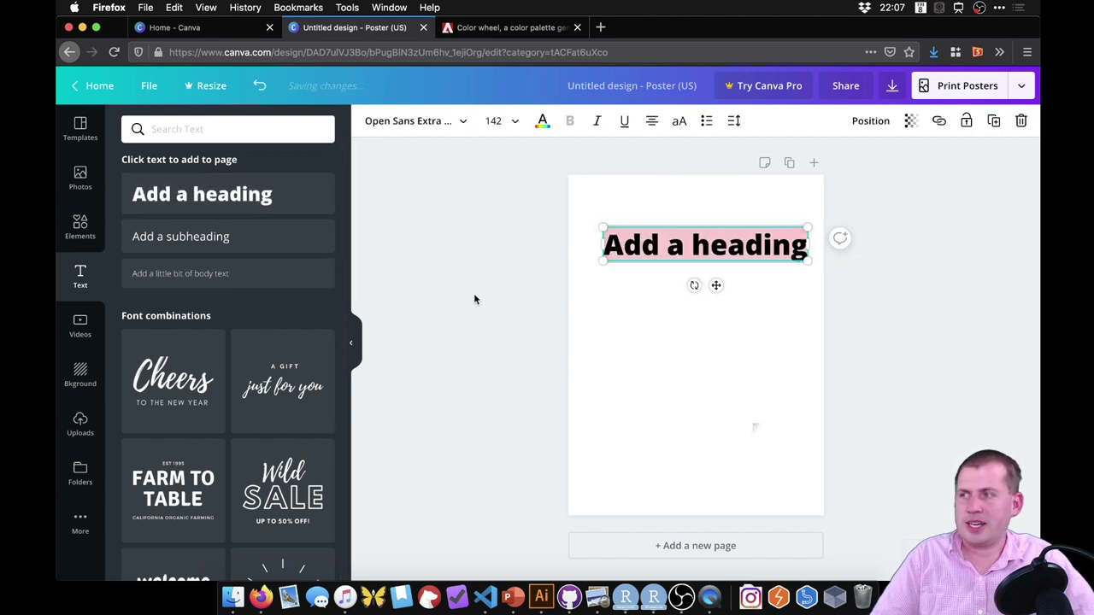
{"action": "left_click_drag", "start_coordinate": [190, 237], "coordinate": [670, 334]}
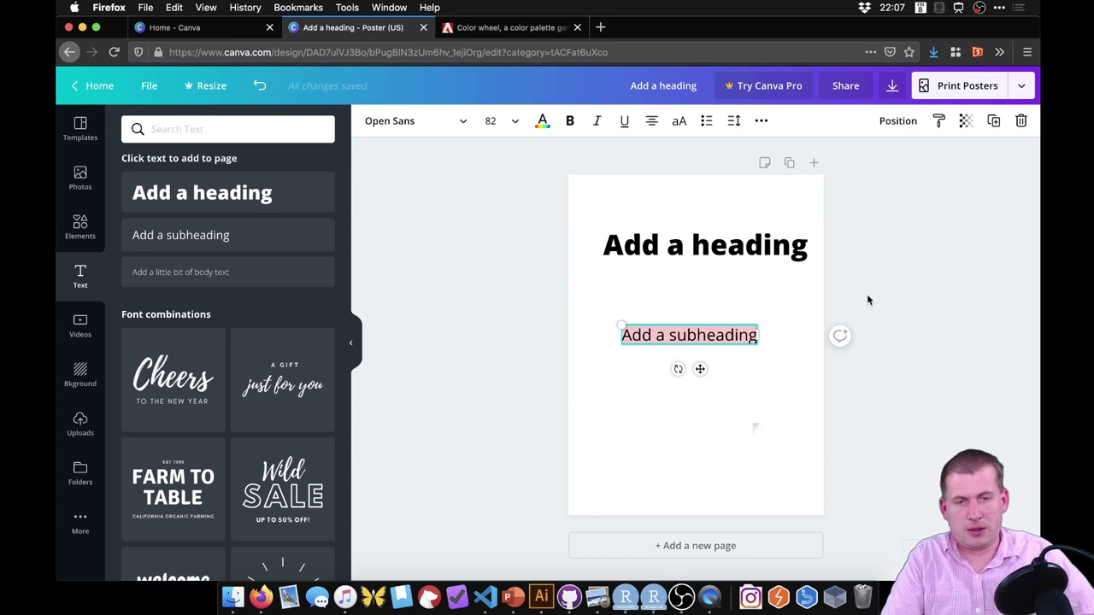
{"action": "scroll", "coordinate": [866, 297], "scroll_direction": "up", "scroll_amount": 2}
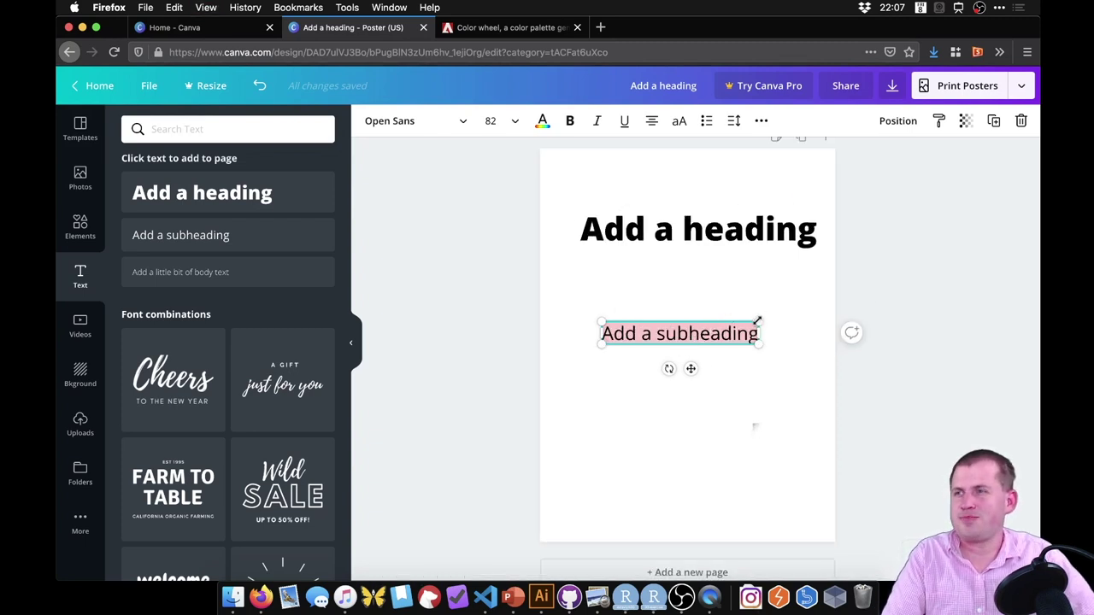
{"action": "left_click_drag", "start_coordinate": [174, 278], "coordinate": [641, 427]}
{"action": "left_click_drag", "start_coordinate": [291, 285], "coordinate": [726, 508]}
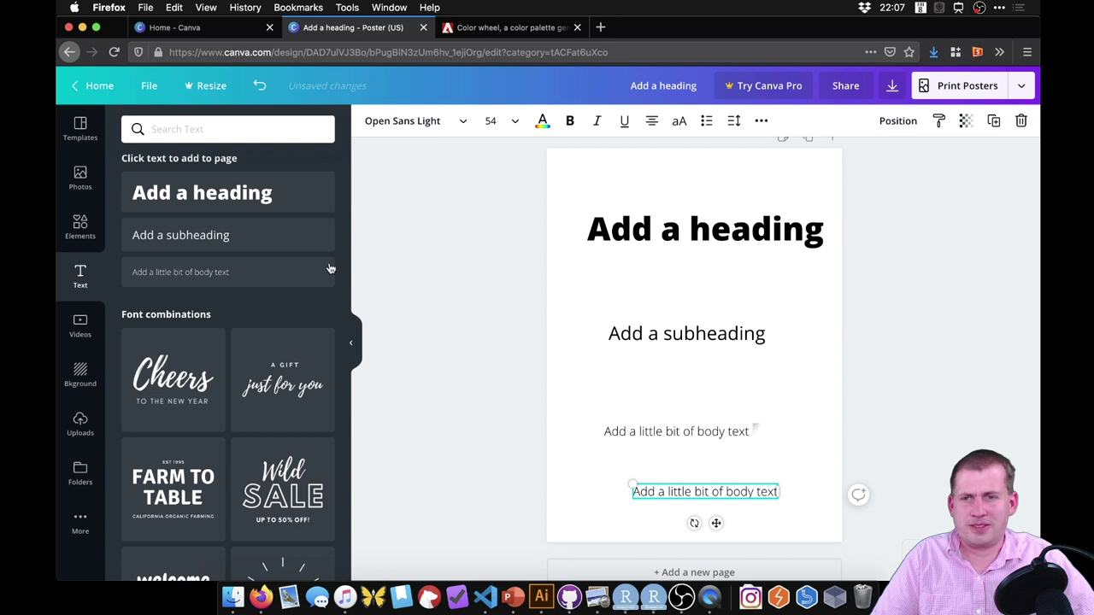
{"action": "left_click", "coordinate": [349, 345]}
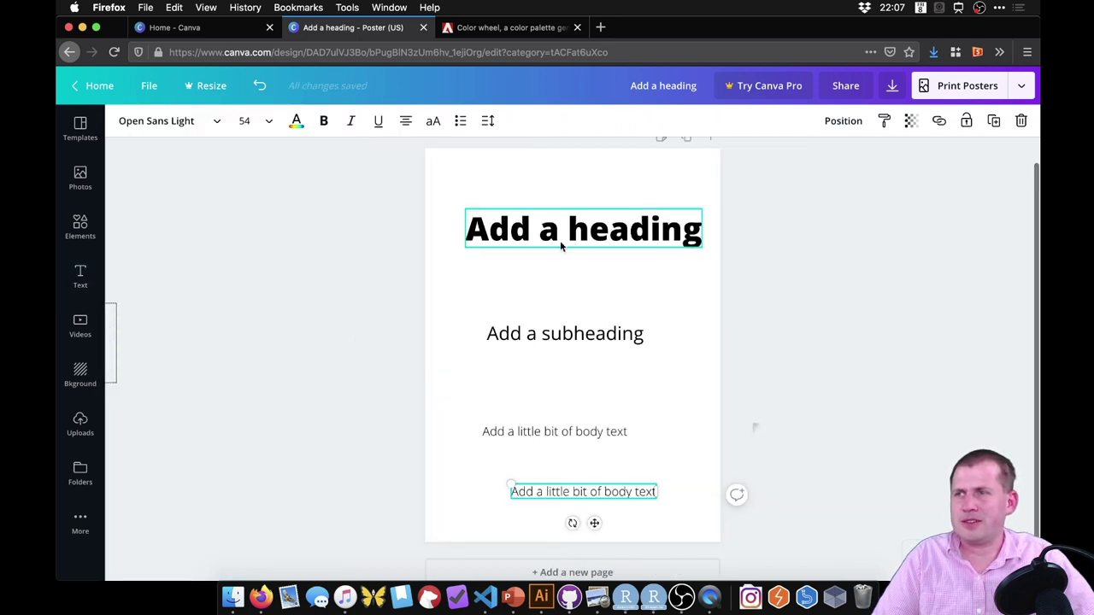
Replace the heading placeholder text with "Safe Kids Utah County"
{"action": "left_click", "coordinate": [651, 224]}
{"action": "double_click", "coordinate": [638, 230]}
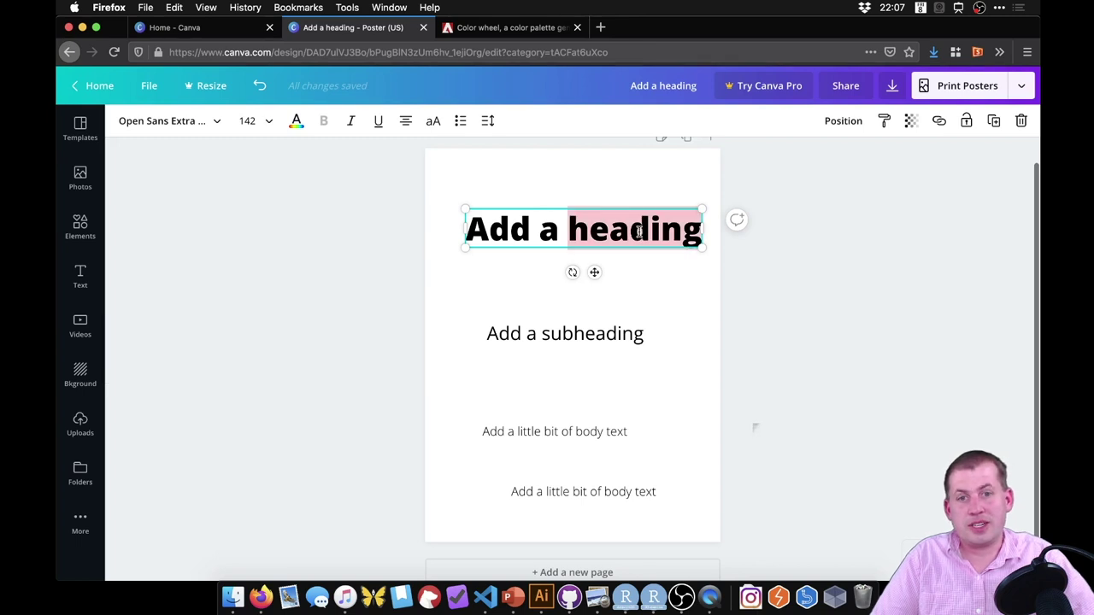
{"action": "triple_click", "coordinate": [644, 233]}
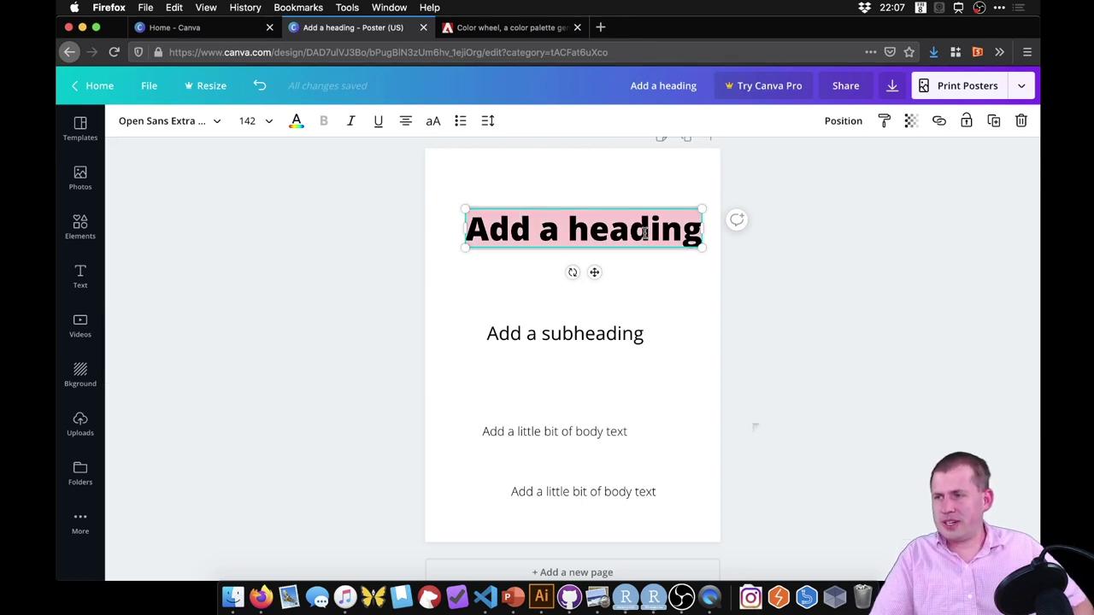
{"action": "type", "text": "Safe"}
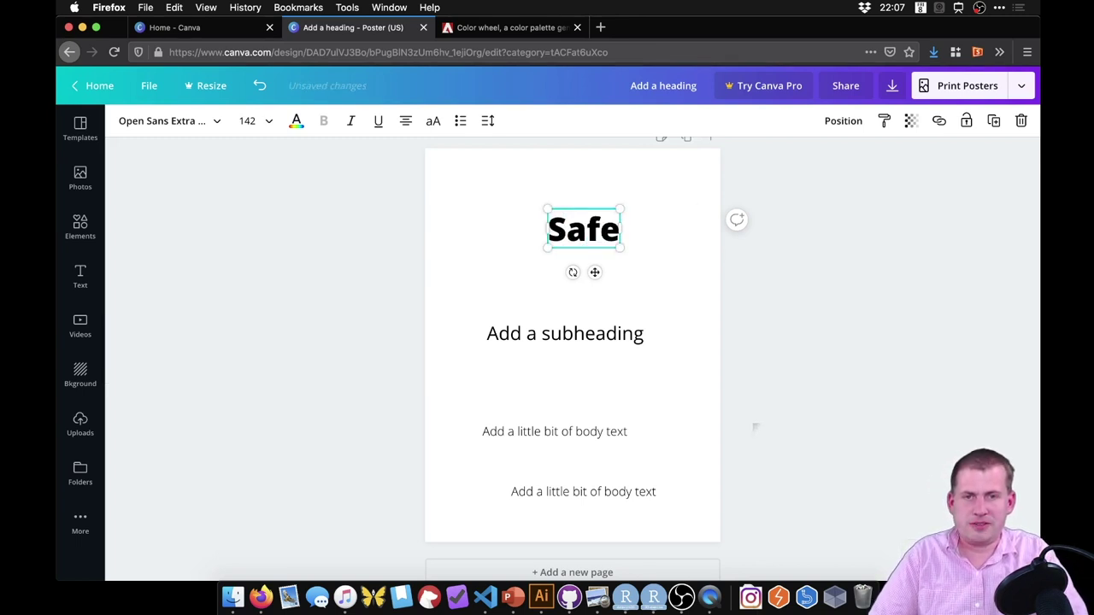
{"action": "type", "text": " Kids Utah coun"}
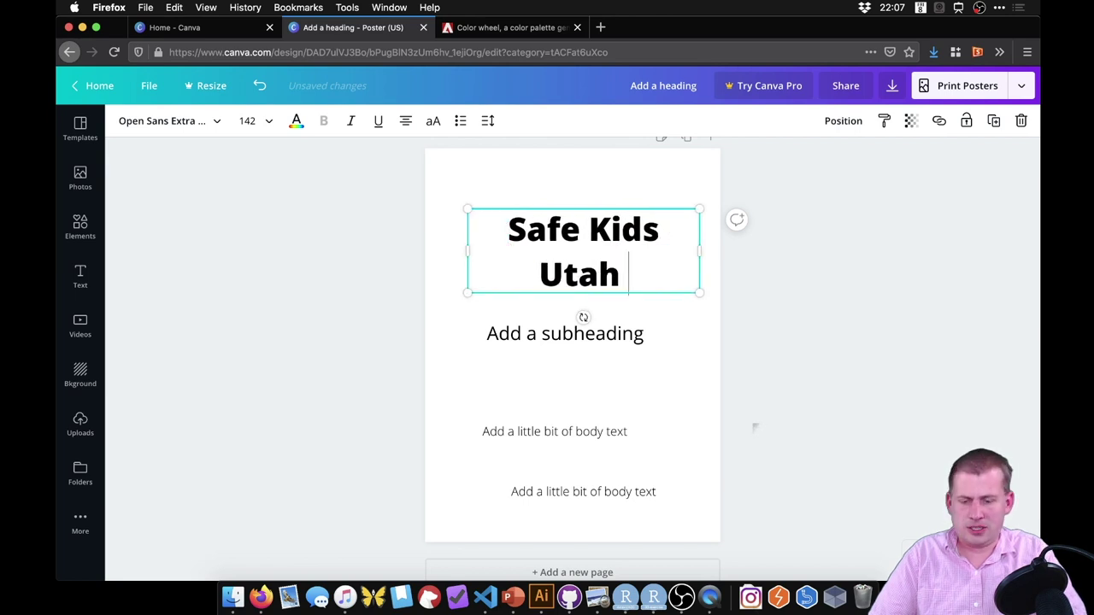
{"action": "key", "text": "BackSpace"}
{"action": "key", "text": "BackSpace"}
{"action": "key", "text": "BackSpace"}
{"action": "key", "text": "BackSpace"}
{"action": "type", "text": "County"}
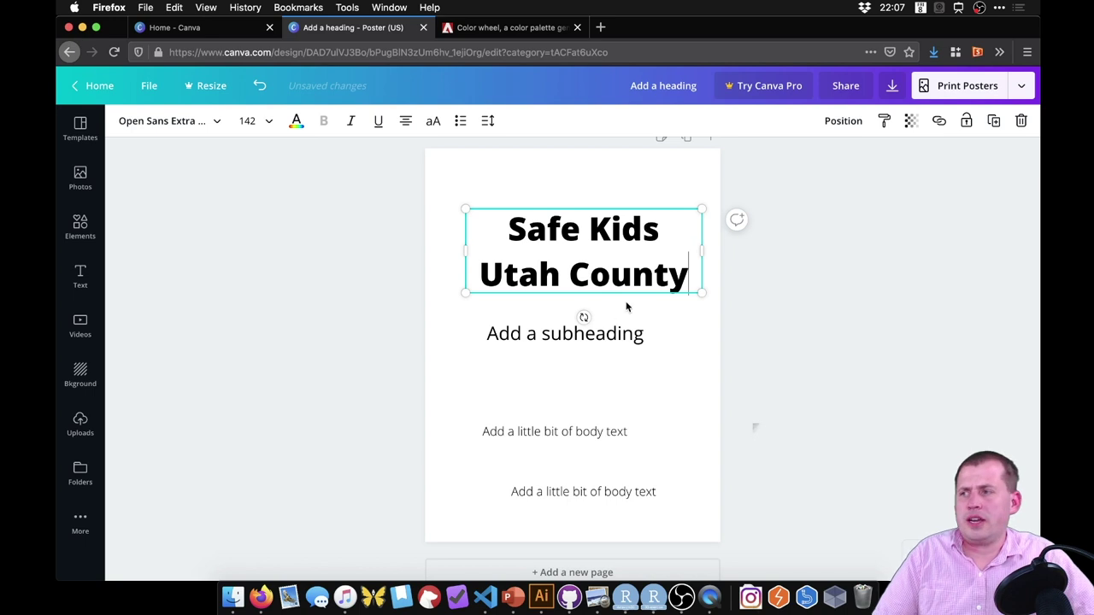
Replace the subheading placeholder text with "Learn child safety tips to help you #KeepKidsSafe!"
{"action": "left_click", "coordinate": [584, 339]}
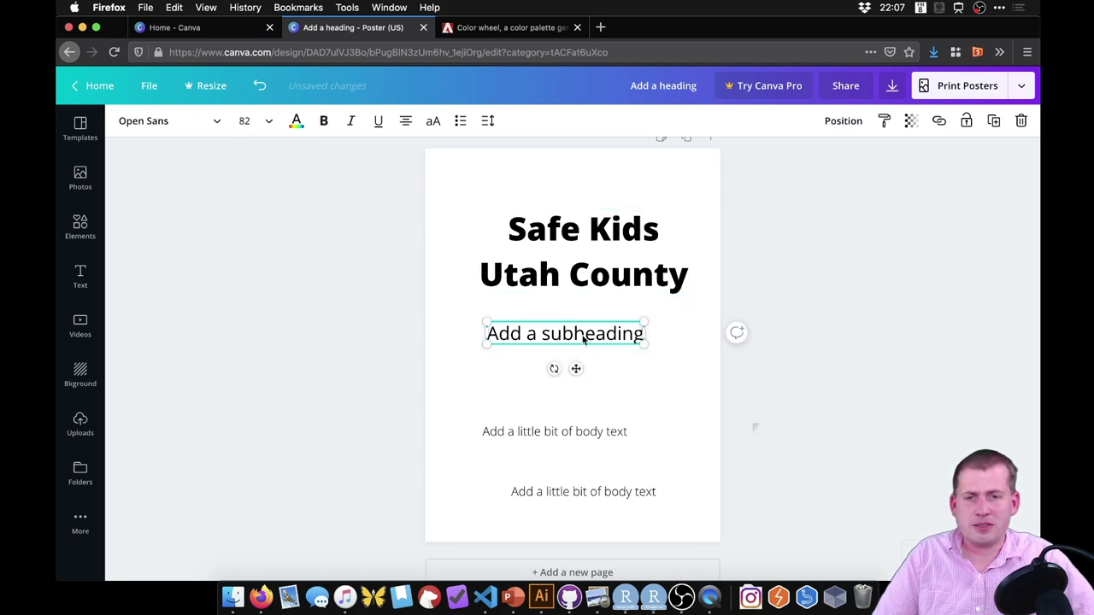
{"action": "triple_click", "coordinate": [583, 336]}
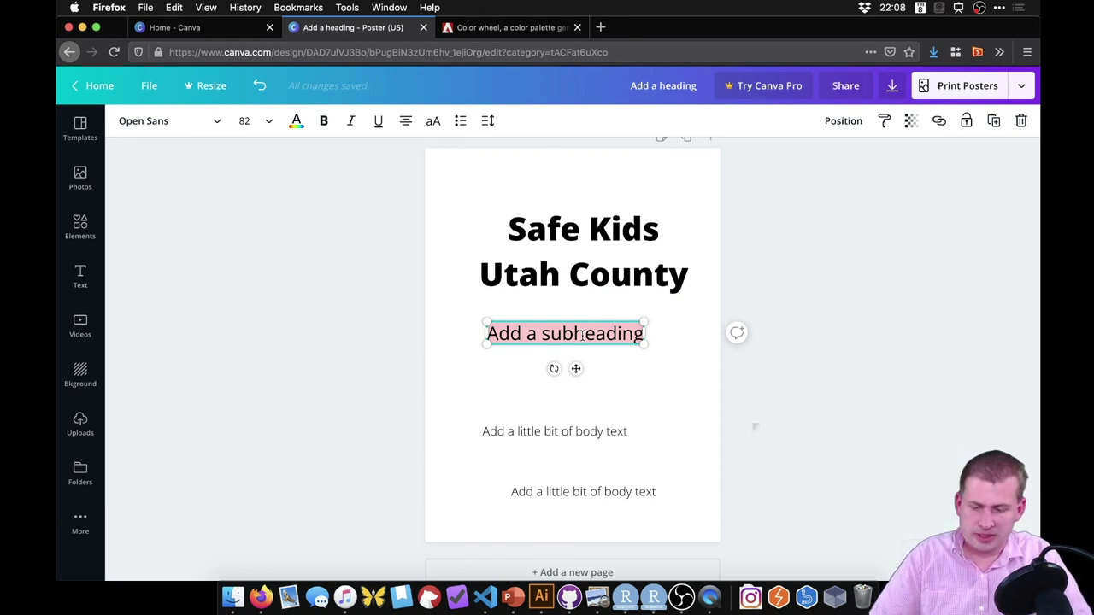
{"action": "type", "text": "Learn child"}
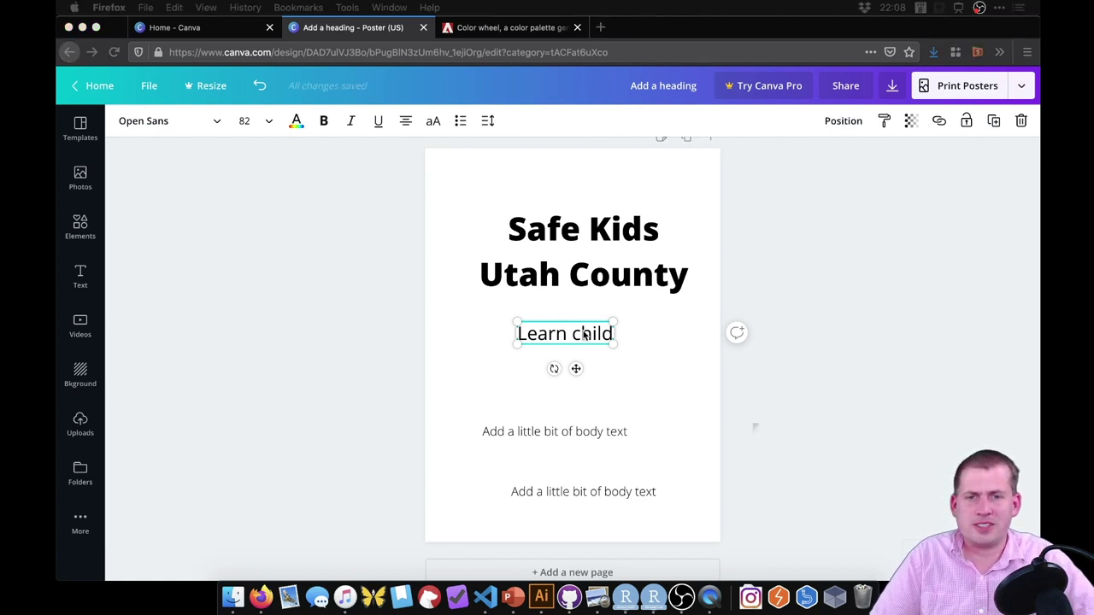
{"action": "type", "text": "safety to"}
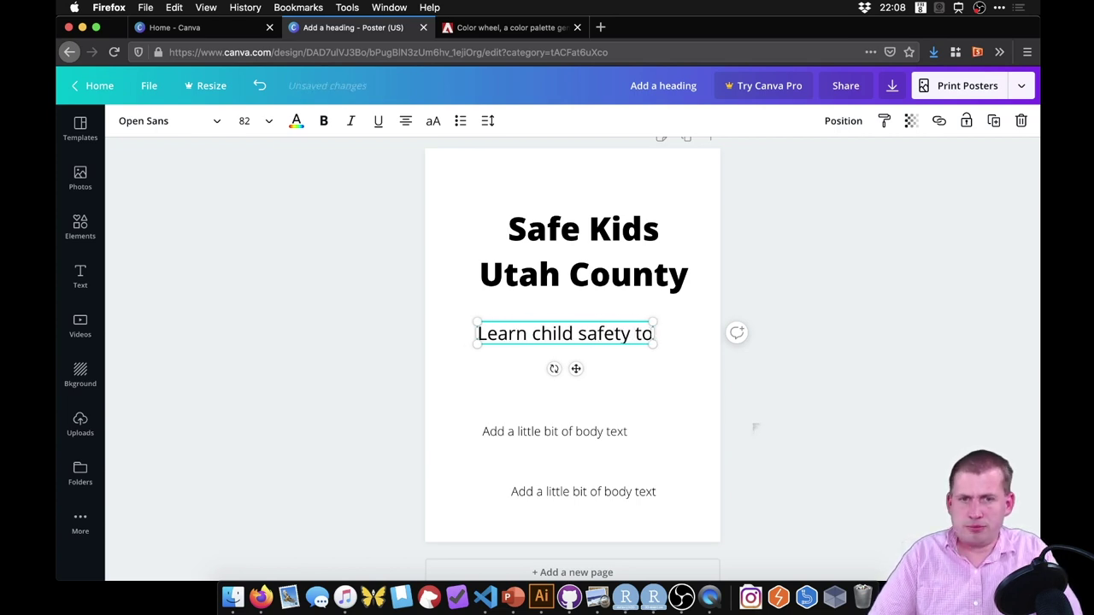
{"action": "key", "text": "BackSpace"}
{"action": "type", "text": "ips to k"}
{"action": "key", "text": "BackSpace"}
{"action": "type", "text": "help you "}
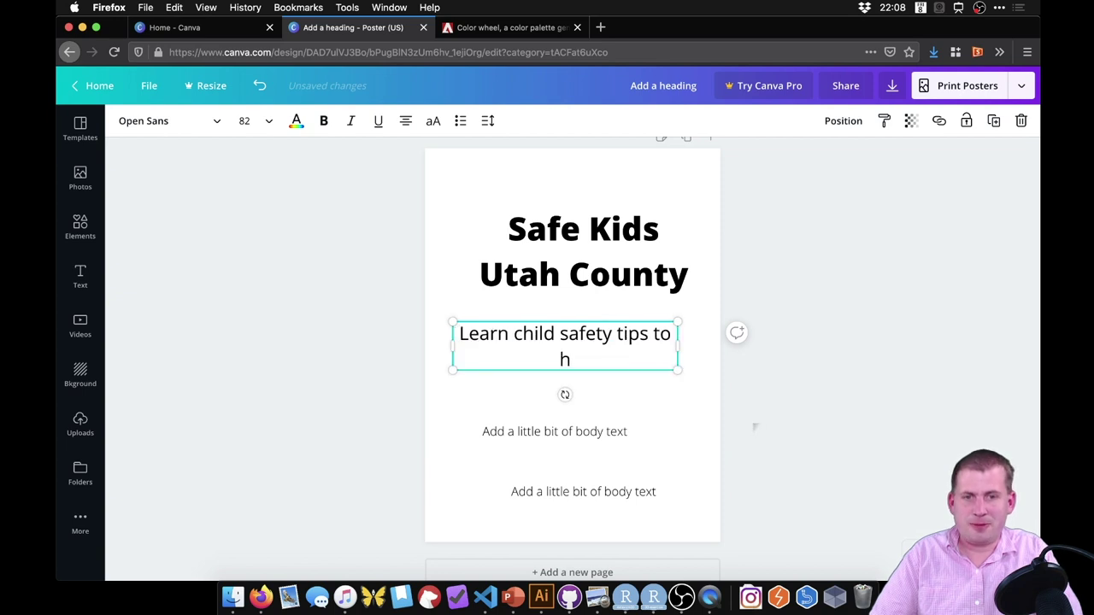
{"action": "type", "text": "#"}
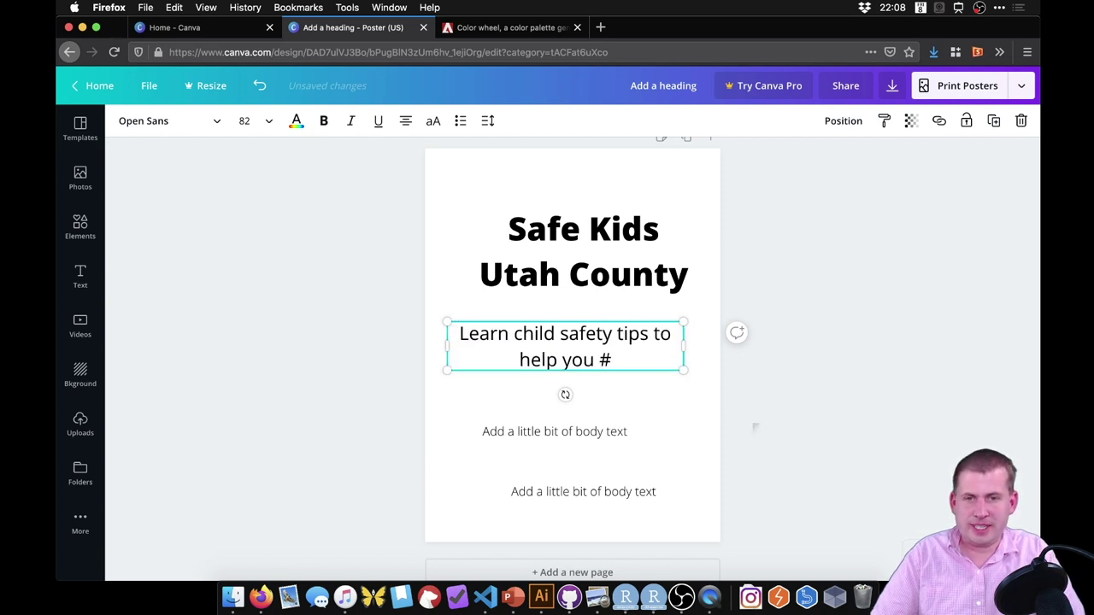
{"action": "type", "text": "KeepKid"}
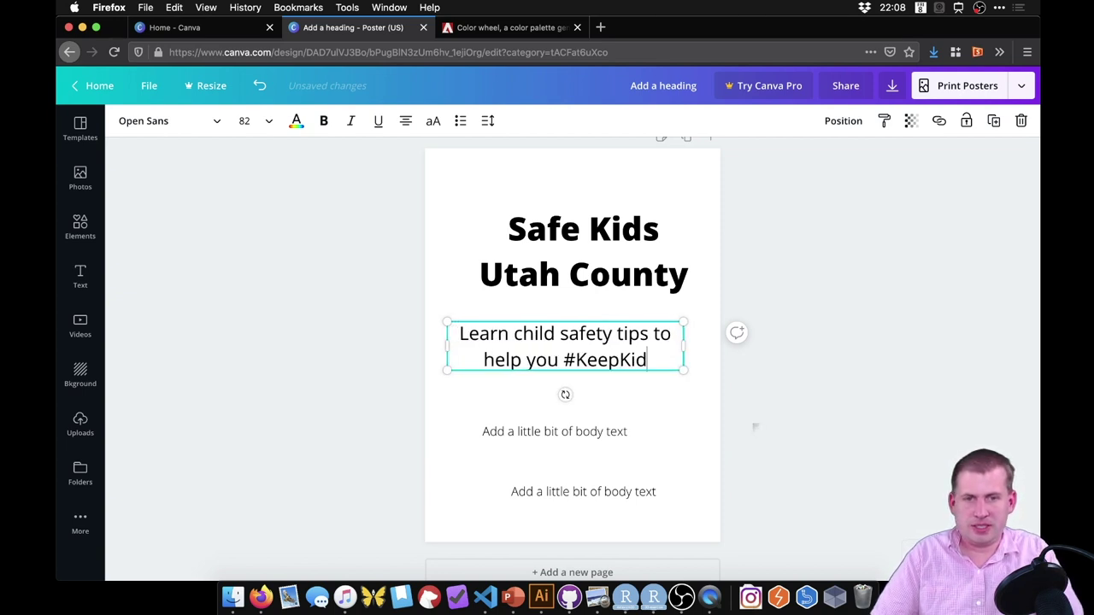
{"action": "type", "text": "s Safe!"}
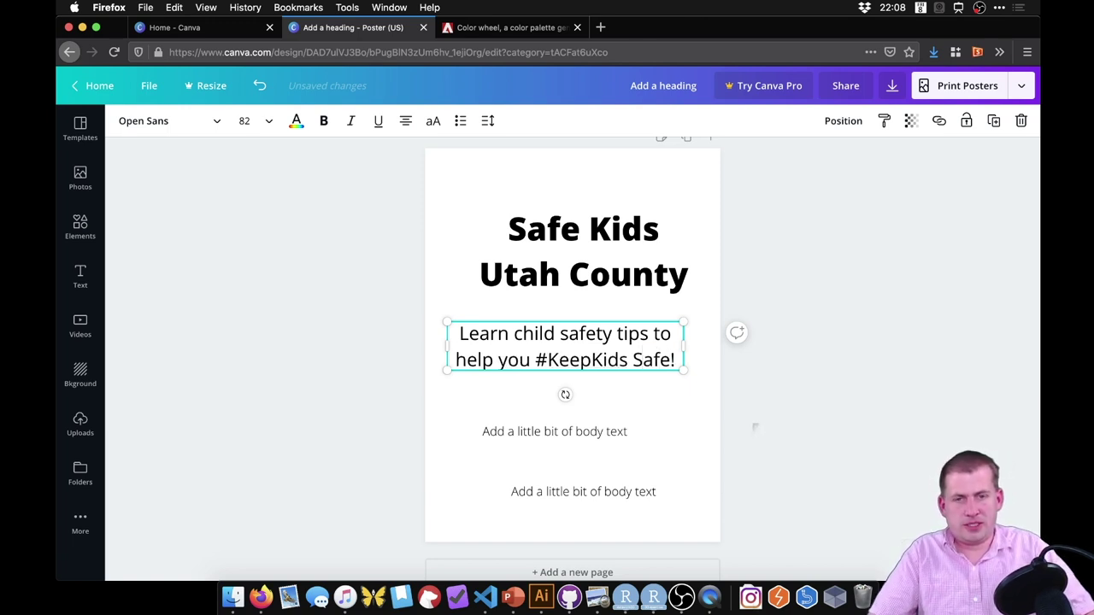
{"action": "key", "text": "BackSpace"}
Reposition the heading slightly higher on the poster and move the subheading up and right beneath it
{"action": "scroll", "coordinate": [545, 290], "scroll_direction": "down", "scroll_amount": 1}
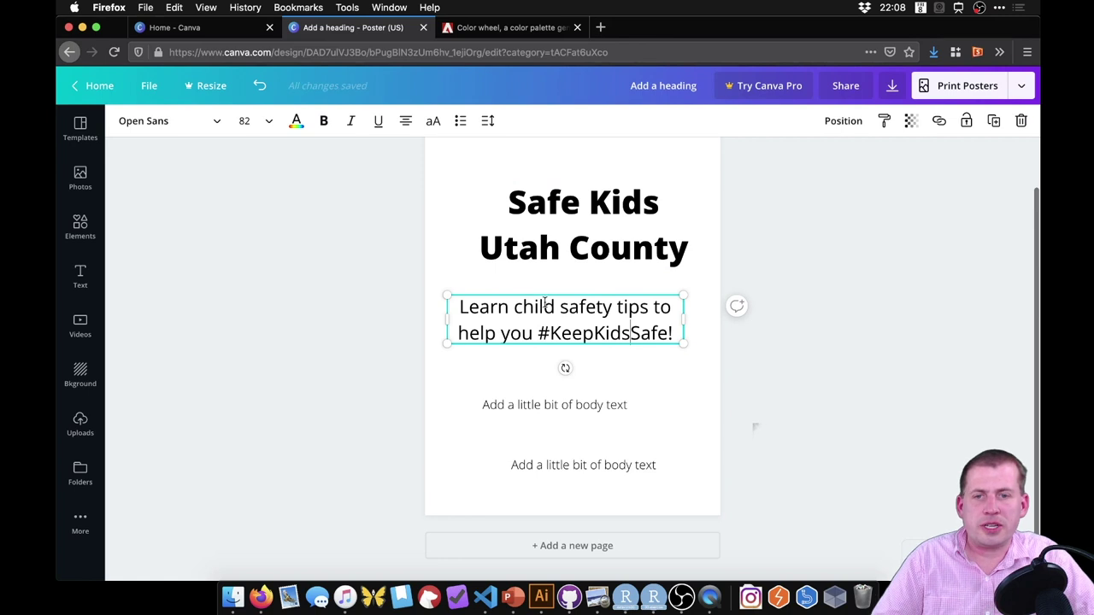
{"action": "left_click_drag", "start_coordinate": [574, 198], "coordinate": [562, 182]}
{"action": "left_click", "coordinate": [615, 316]}
{"action": "left_click_drag", "start_coordinate": [615, 317], "coordinate": [636, 305]}
{"action": "left_click_drag", "start_coordinate": [618, 221], "coordinate": [636, 226]}
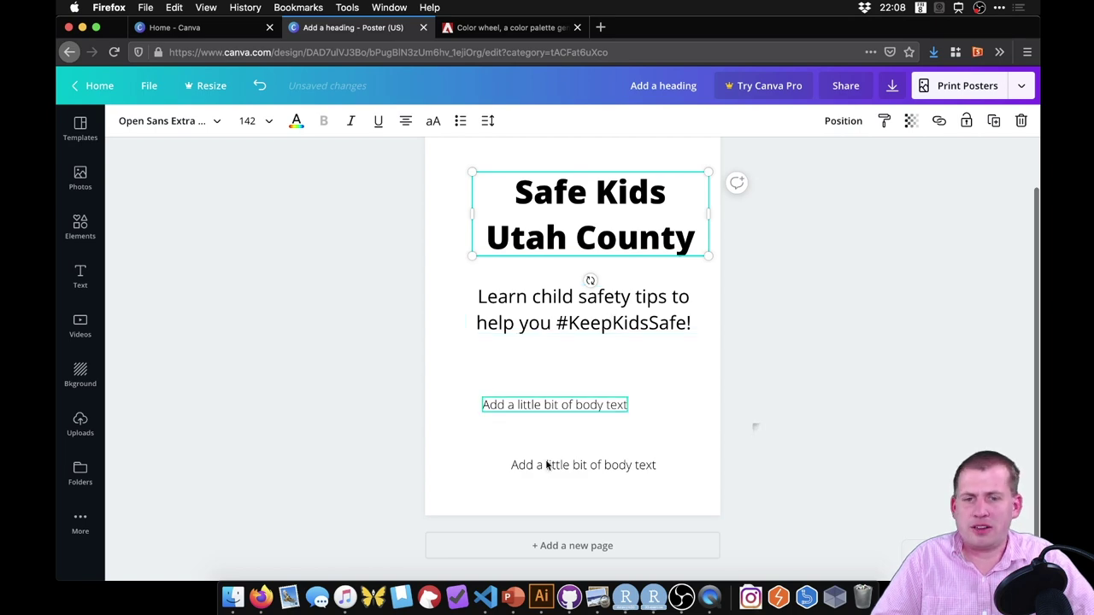
Switch to Preview to examine the wording and social media details on the original flyer photo, and close the photo
{"action": "left_click", "coordinate": [598, 598]}
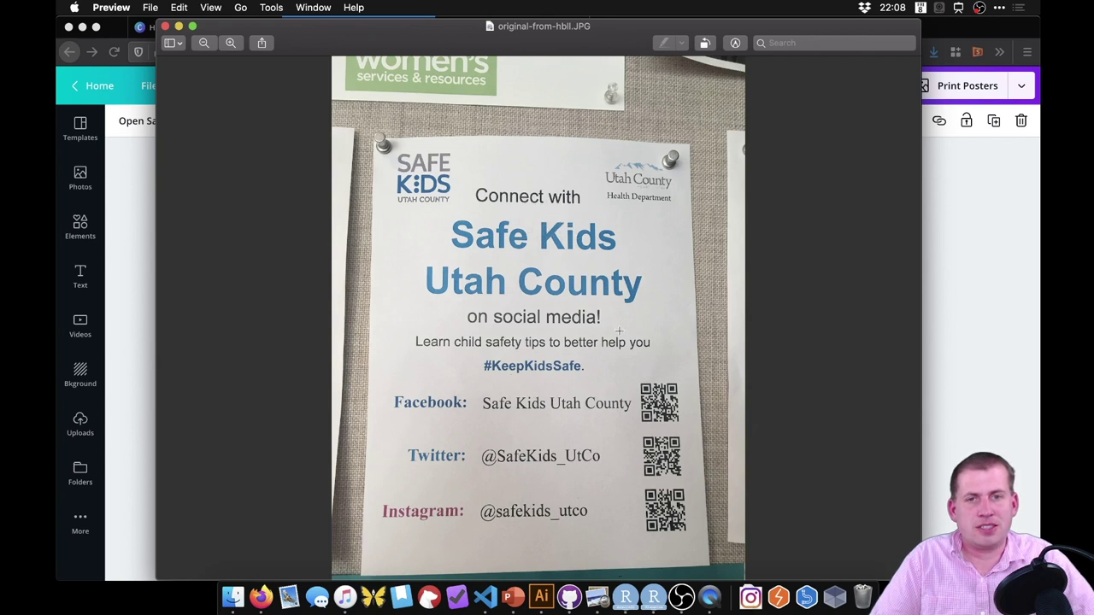
{"action": "left_click_drag", "start_coordinate": [410, 330], "coordinate": [676, 541]}
{"action": "left_click", "coordinate": [675, 540]}
{"action": "key", "text": "super+w"}
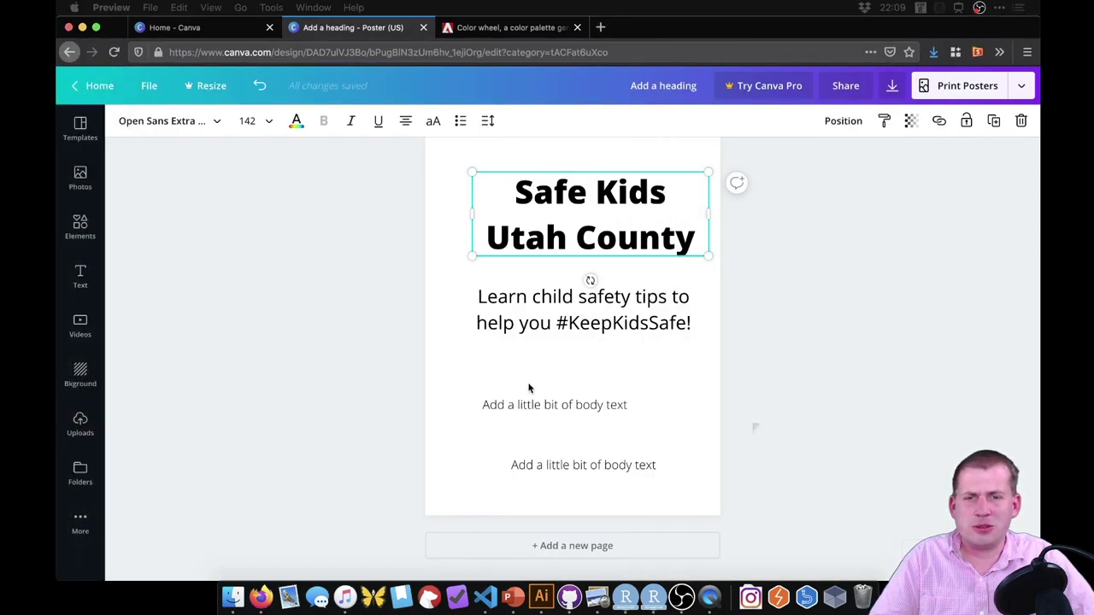
Shift the upper body text up and right beneath the subheading, and replace its placeholder with "Safe Kids Utah County"
{"action": "mouse_move", "coordinate": [598, 408]}
{"action": "left_mouse_down"}
{"action": "mouse_move", "coordinate": [623, 391]}
{"action": "mouse_move", "coordinate": [613, 394]}
{"action": "left_mouse_up"}
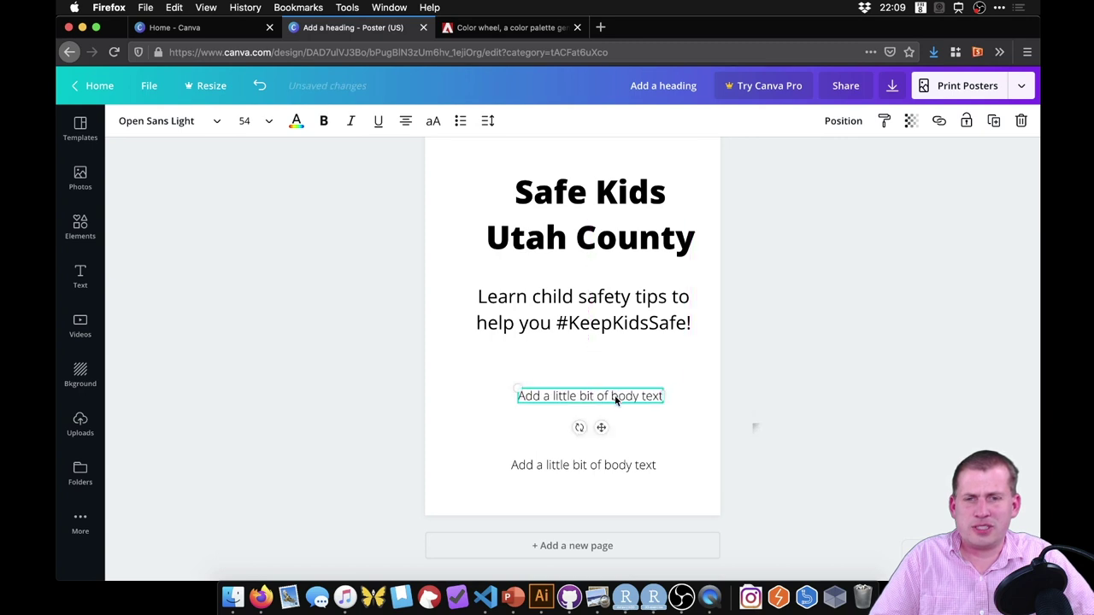
{"action": "triple_click", "coordinate": [627, 394]}
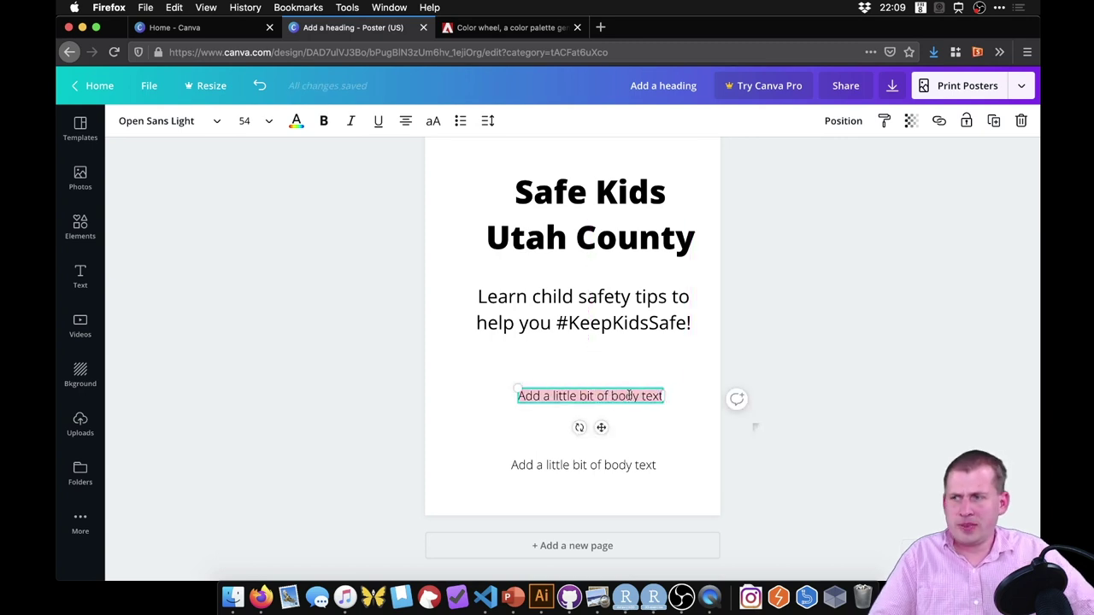
{"action": "type", "text": "Safe Ut"}
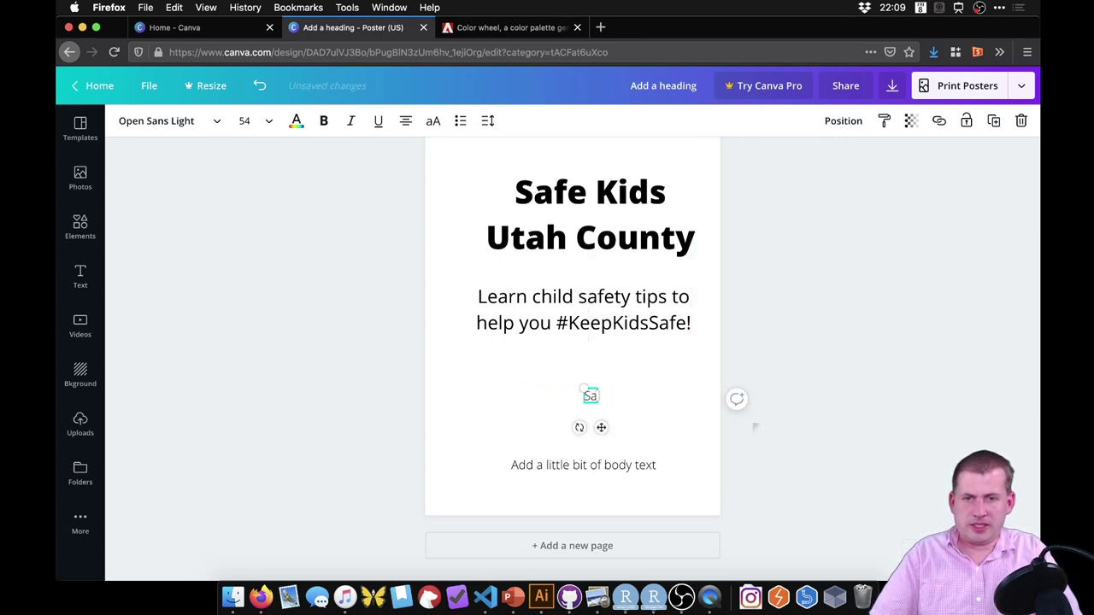
{"action": "key", "text": "BackSpace"}
{"action": "key", "text": "BackSpace"}
{"action": "key", "text": "BackSpace"}
{"action": "type", "text": "K"}
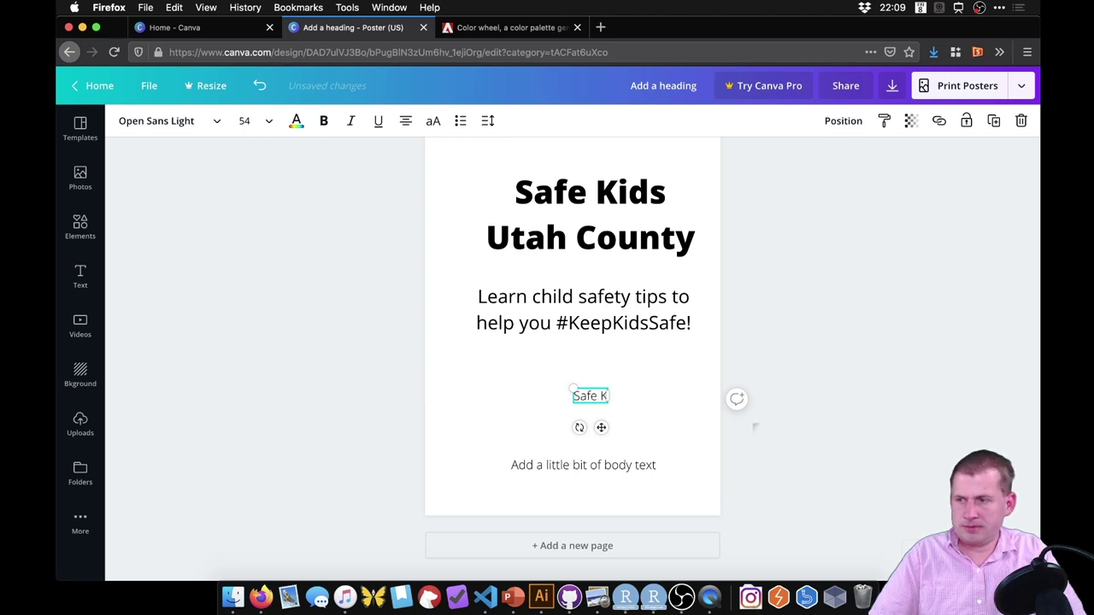
{"action": "type", "text": "ids Utah County"}
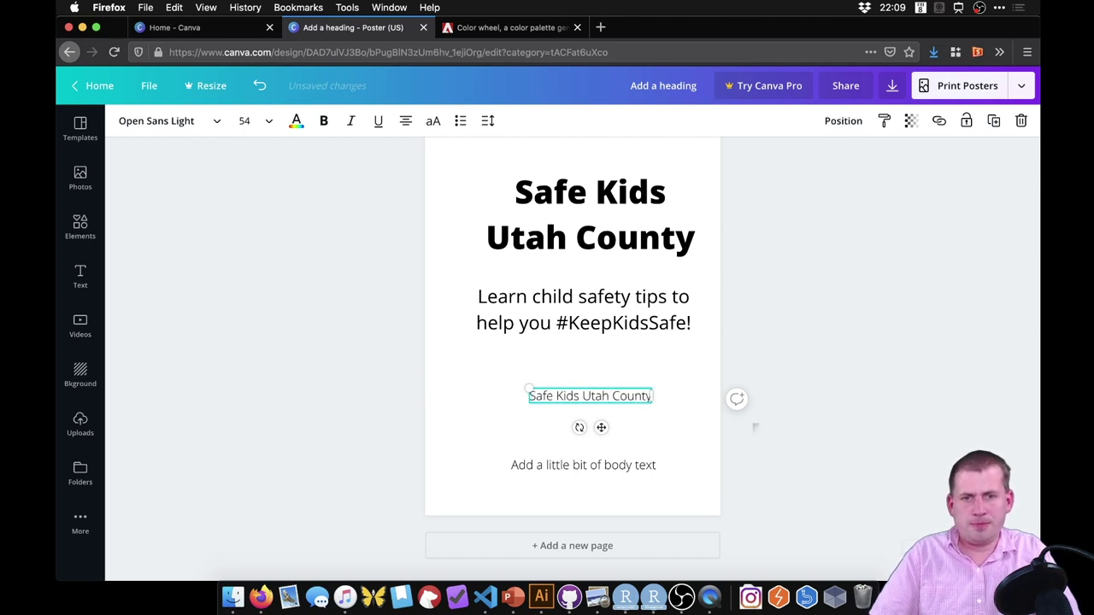
{"action": "left_click", "coordinate": [568, 472]}
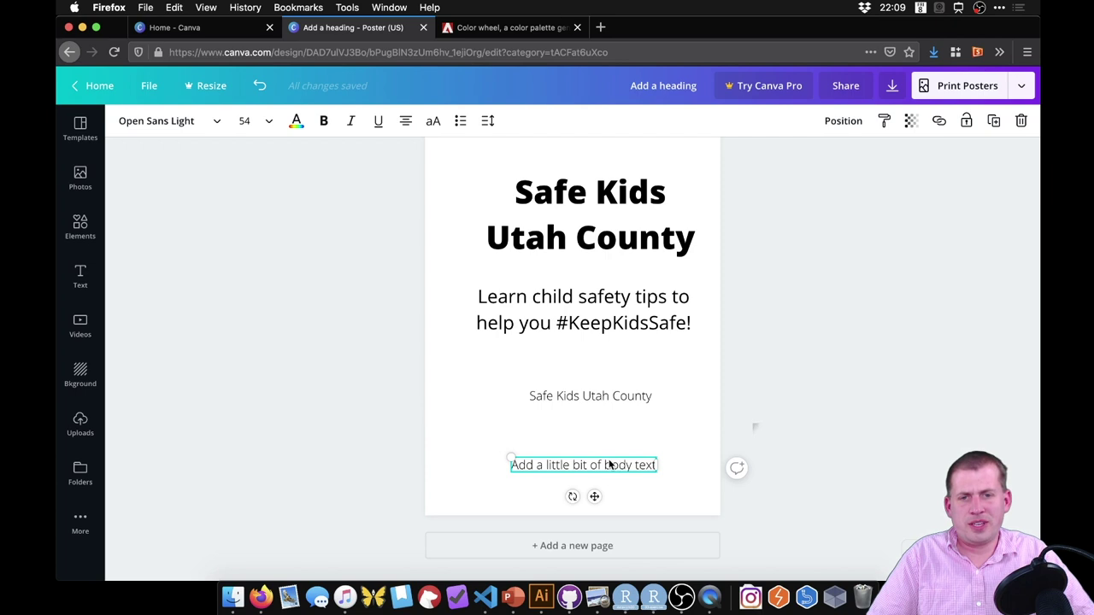
{"action": "double_click", "coordinate": [609, 464]}
{"action": "type", "text": "@SafeKids"}
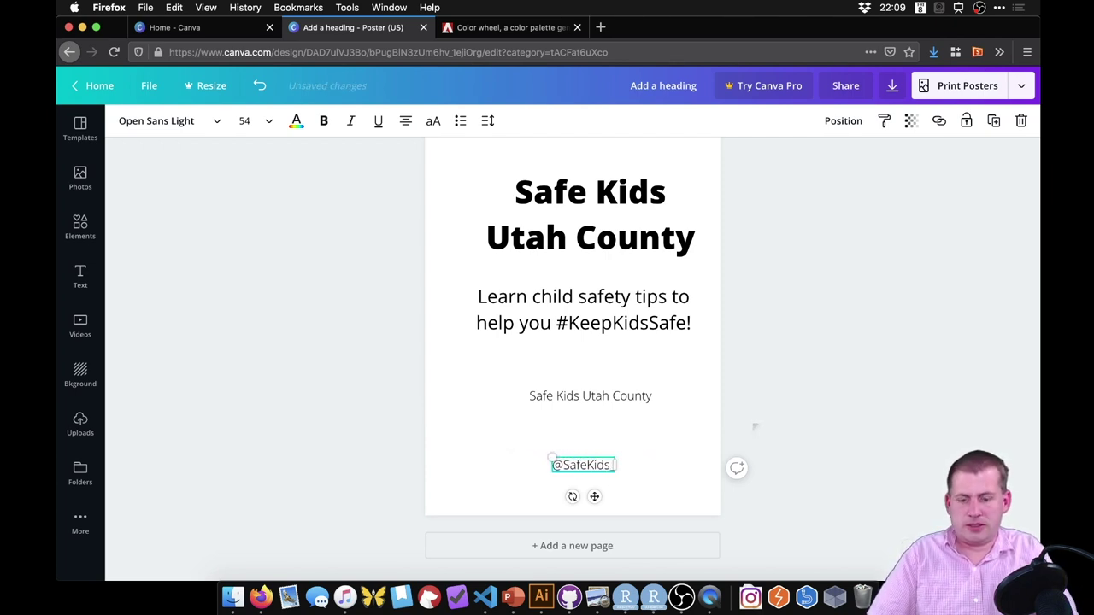
{"action": "type", "text": " UtCo"}
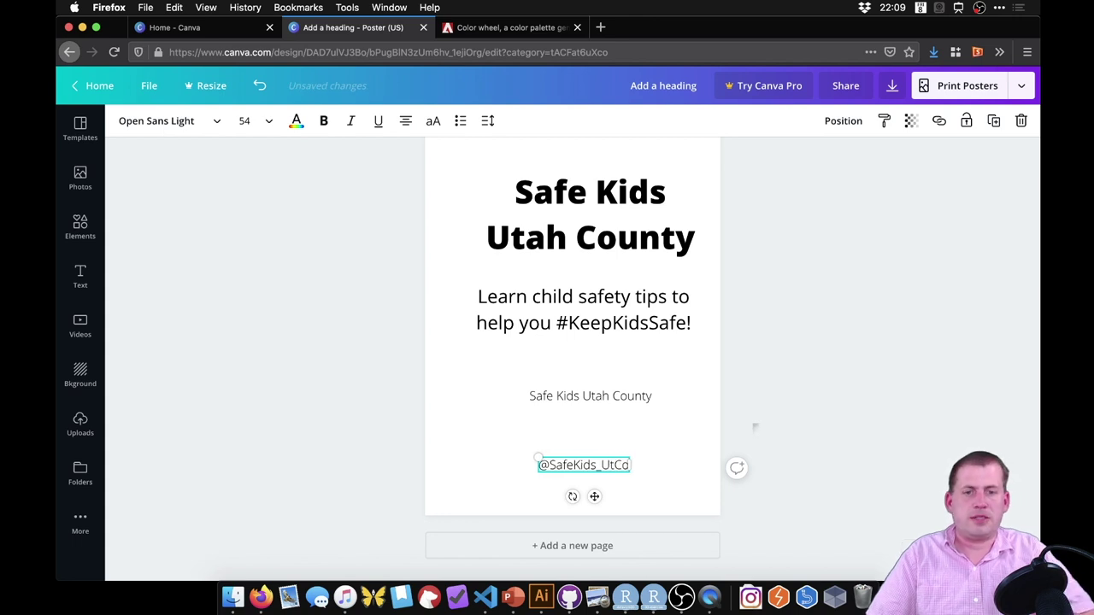
{"action": "left_click_drag", "start_coordinate": [566, 469], "coordinate": [577, 445]}
{"action": "key", "text": "super+d"}
{"action": "left_click_drag", "start_coordinate": [575, 447], "coordinate": [576, 447]}
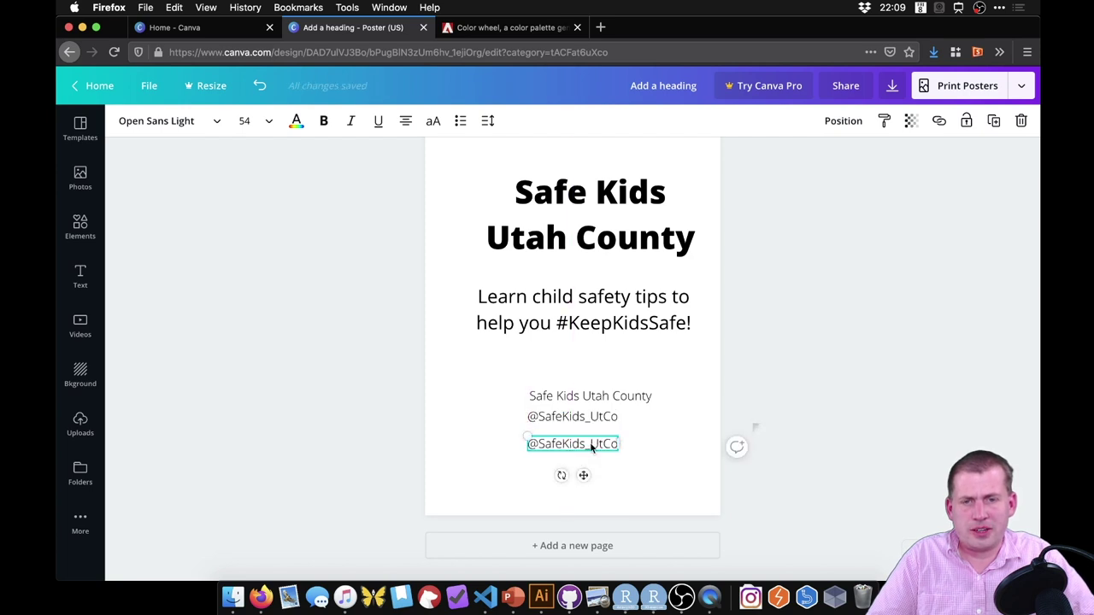
{"action": "double_click", "coordinate": [590, 444]}
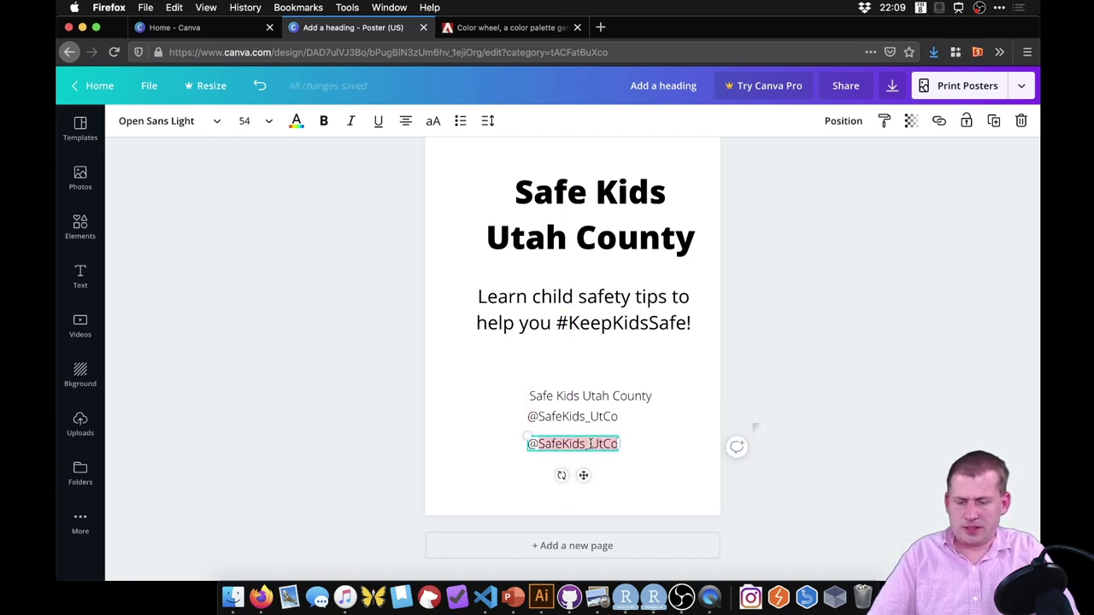
{"action": "type", "text": "@sa"}
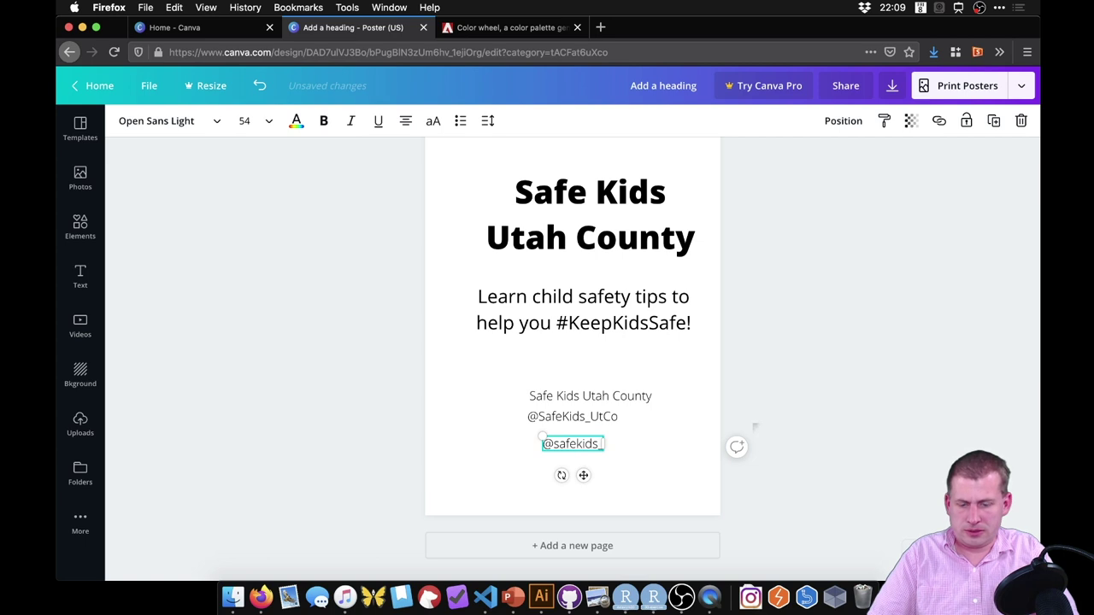
{"action": "type", "text": "fekids_utco"}
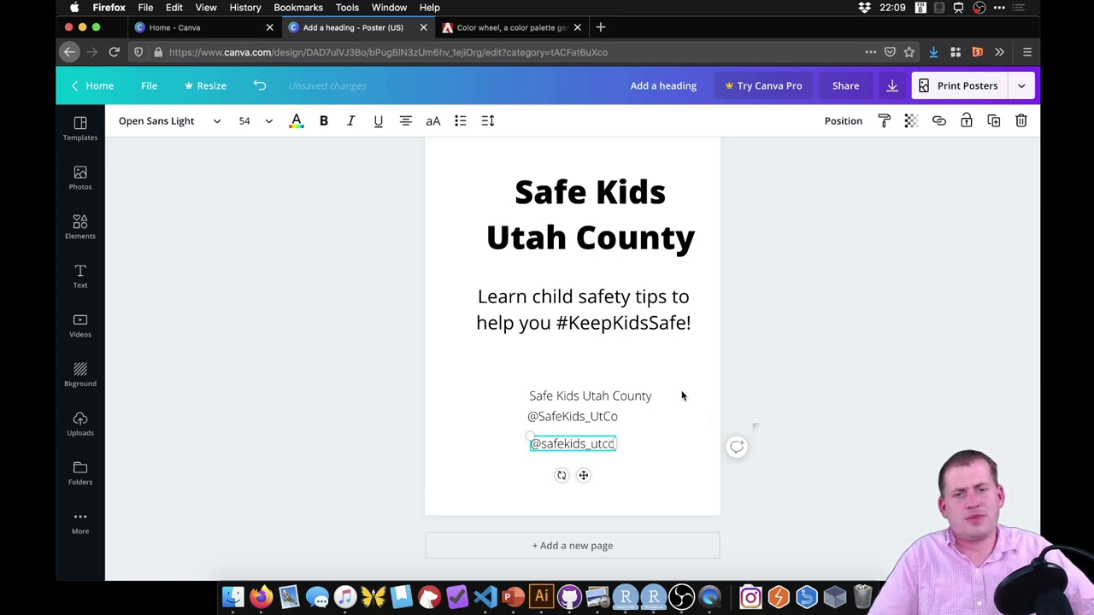
{"action": "left_click", "coordinate": [478, 420]}
{"action": "scroll", "coordinate": [655, 373], "scroll_direction": "up", "scroll_amount": 1}
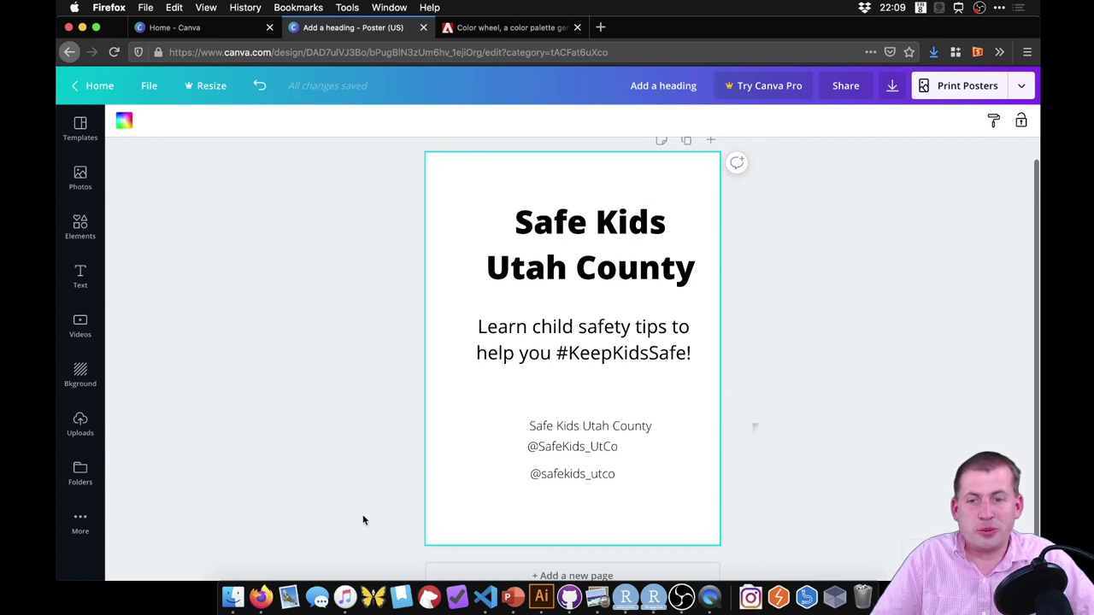
Switch to Finder, open the Safe Kids folder on the Desktop, and place safe-kids-utah-county.jpg on the poster
{"action": "left_click", "coordinate": [232, 597]}
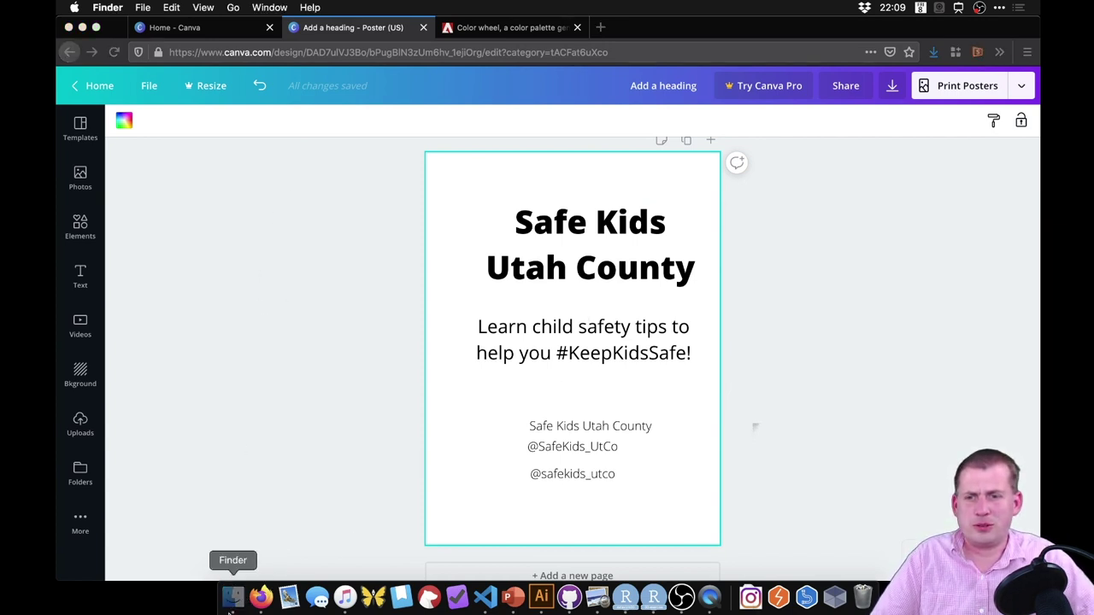
{"action": "key", "text": "super+n"}
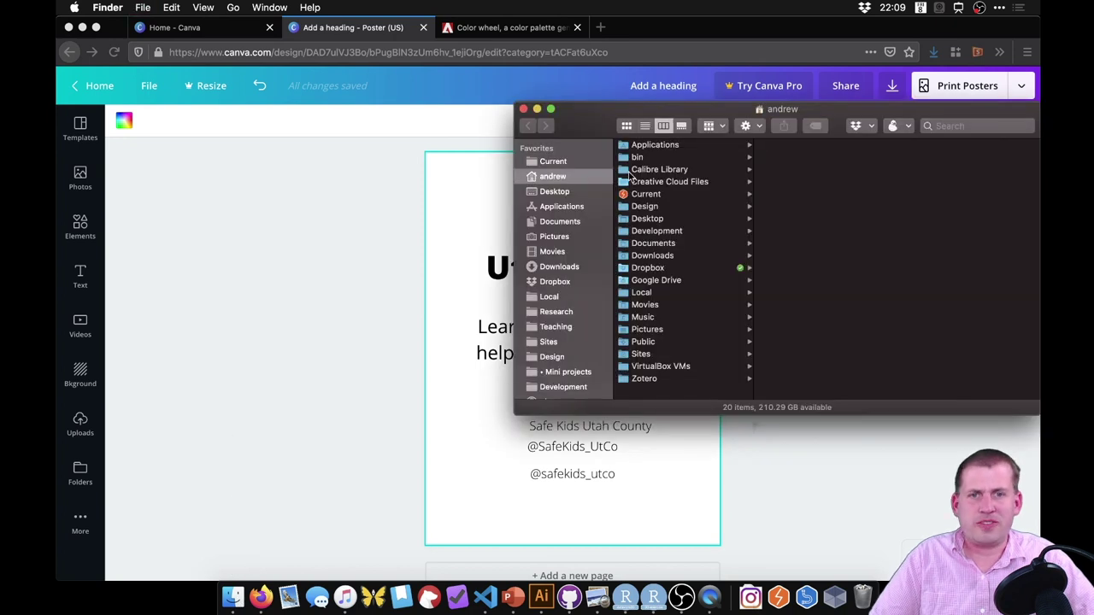
{"action": "key", "text": "super+shift+d"}
{"action": "left_click", "coordinate": [686, 159]}
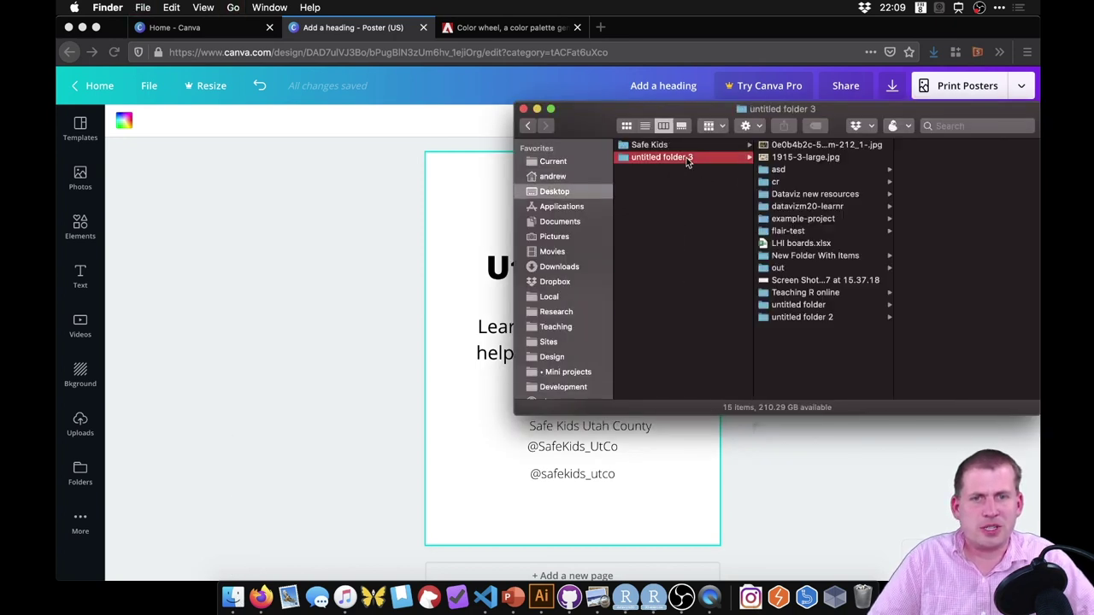
{"action": "left_click", "coordinate": [686, 147]}
{"action": "left_click", "coordinate": [813, 221]}
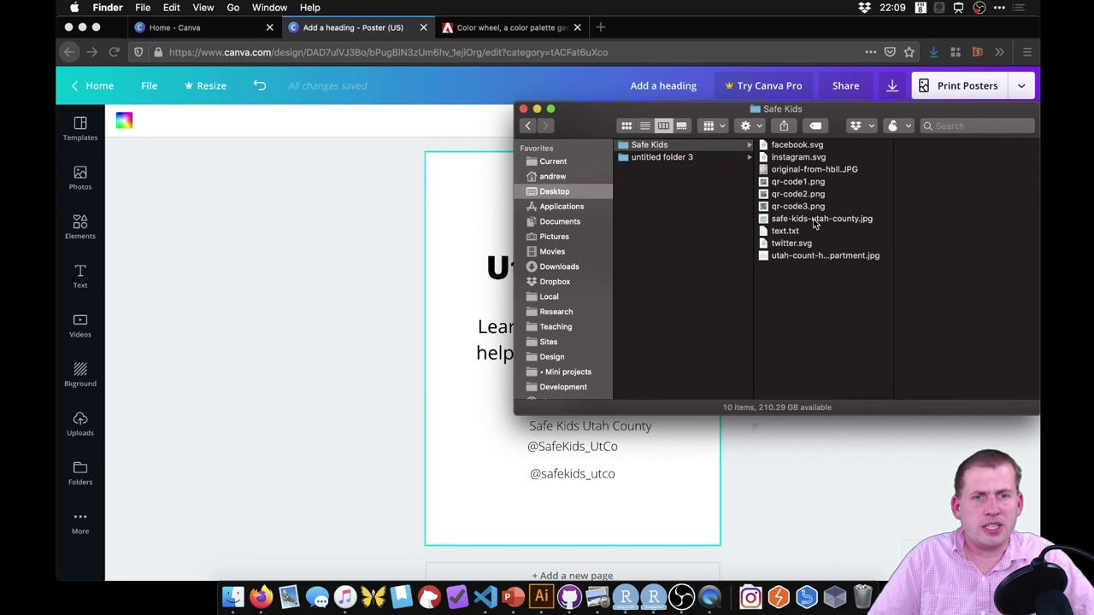
{"action": "left_click_drag", "start_coordinate": [842, 222], "coordinate": [453, 299]}
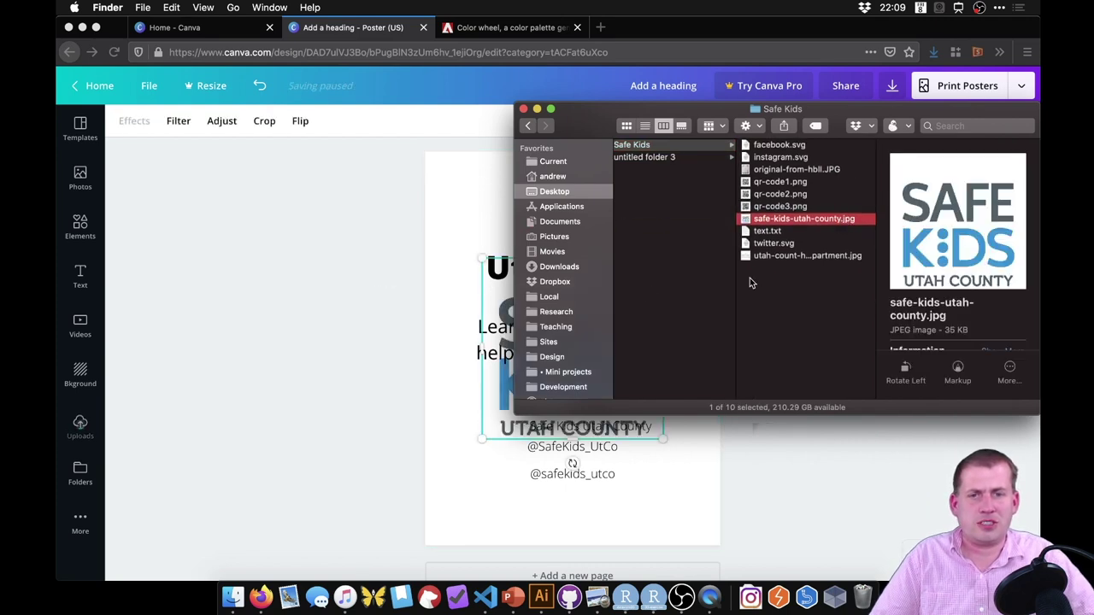
Add the Utah County Health Department logo from the Safe Kids folder to the poster and return to the full canvas
{"action": "left_click", "coordinate": [825, 256]}
{"action": "left_click_drag", "start_coordinate": [844, 258], "coordinate": [540, 355]}
{"action": "left_click", "coordinate": [228, 217]}
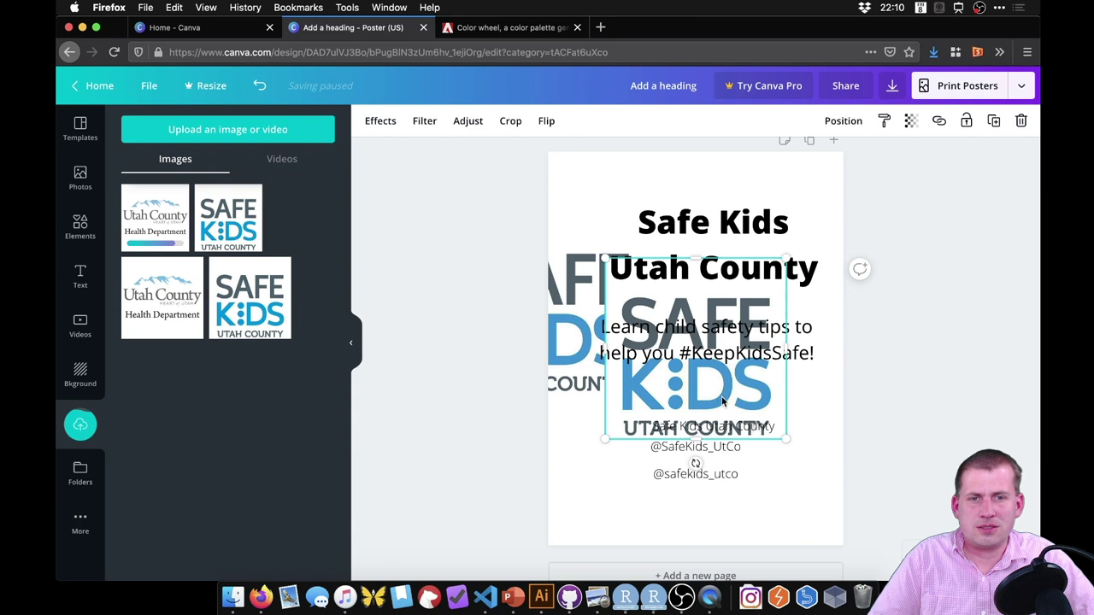
{"action": "key", "text": "Escape"}
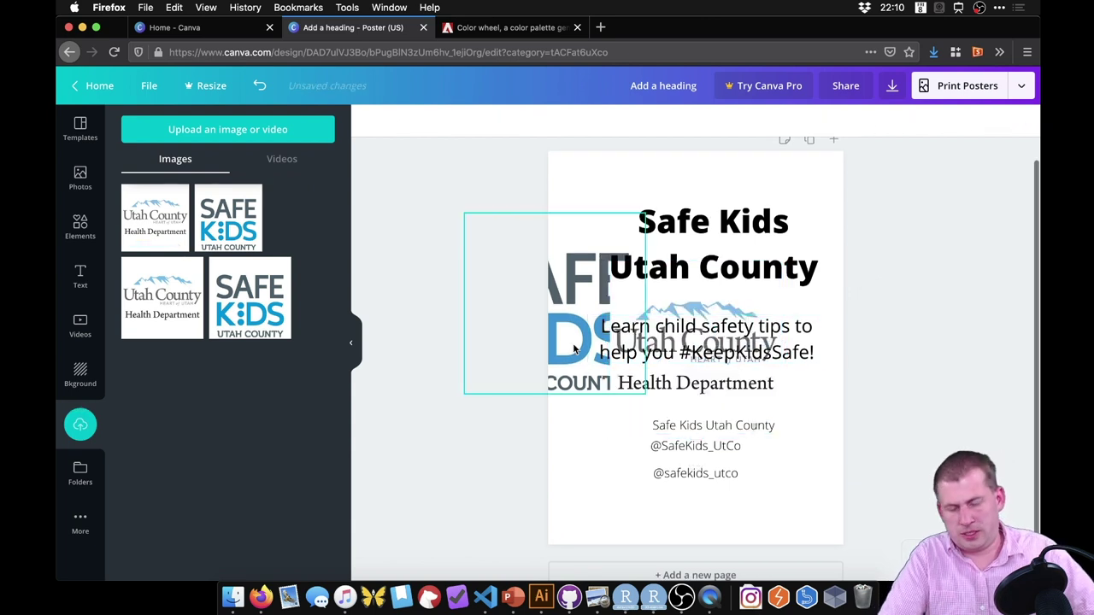
{"action": "left_click", "coordinate": [351, 342]}
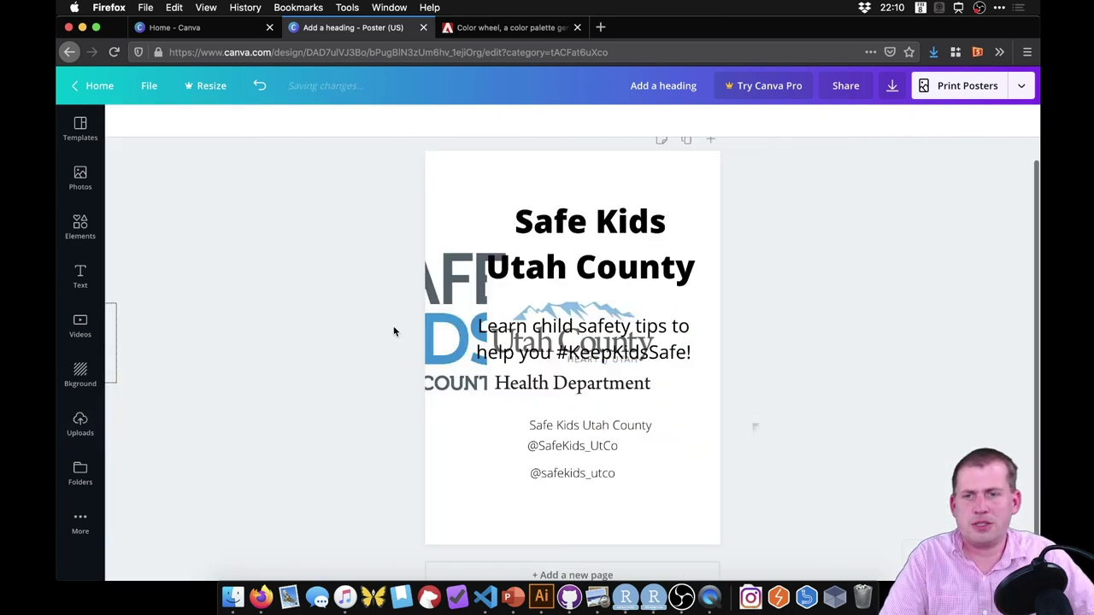
Shrink the Safe Kids logo to about half its size and move it to the poster's lower-right corner
{"action": "left_click", "coordinate": [371, 353]}
{"action": "left_click_drag", "start_coordinate": [523, 212], "coordinate": [439, 293]}
{"action": "left_click_drag", "start_coordinate": [439, 342], "coordinate": [698, 474]}
Shrink the Utah County Health Department logo to less than half its size and move it to the poster's lower-left corner
{"action": "left_click", "coordinate": [588, 316]}
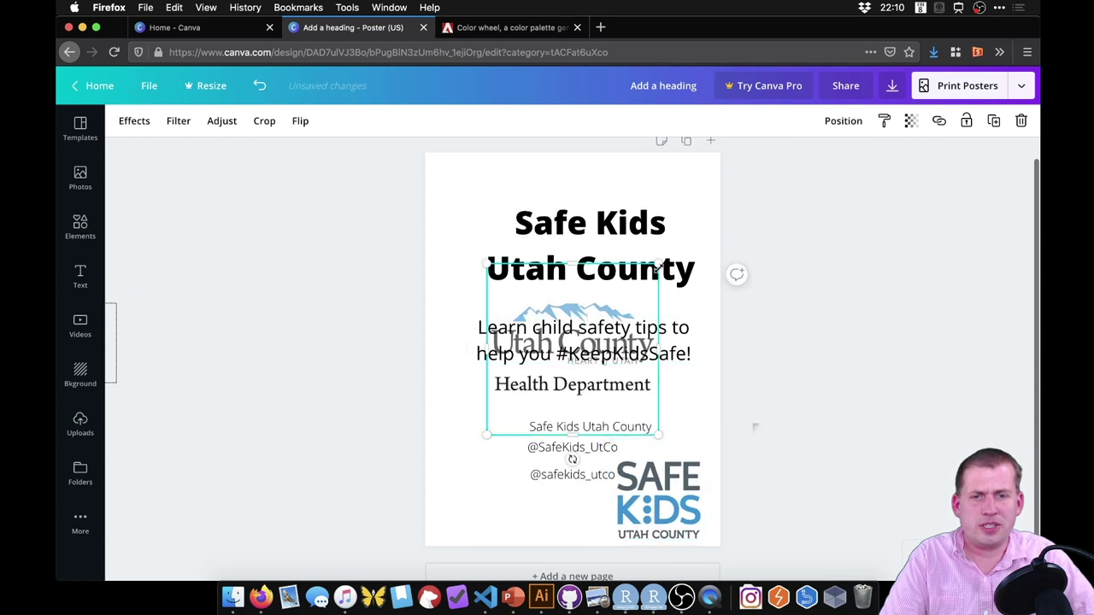
{"action": "mouse_move", "coordinate": [655, 267]}
{"action": "left_mouse_down"}
{"action": "mouse_move", "coordinate": [552, 376]}
{"action": "mouse_move", "coordinate": [535, 373]}
{"action": "mouse_move", "coordinate": [555, 368]}
{"action": "left_mouse_up"}
{"action": "left_click_drag", "start_coordinate": [475, 476], "coordinate": [472, 504]}
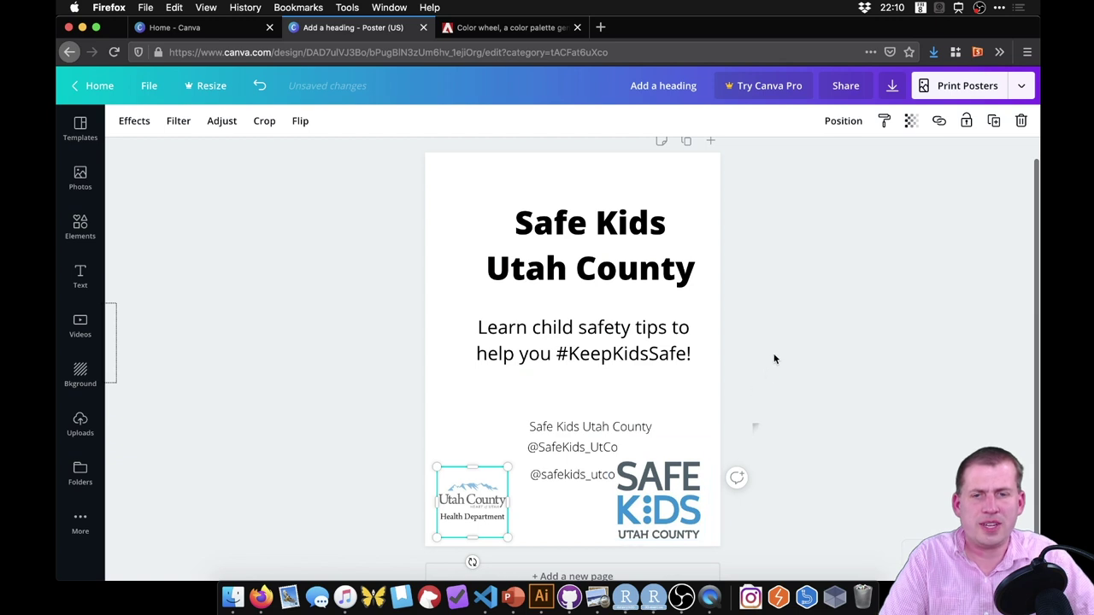
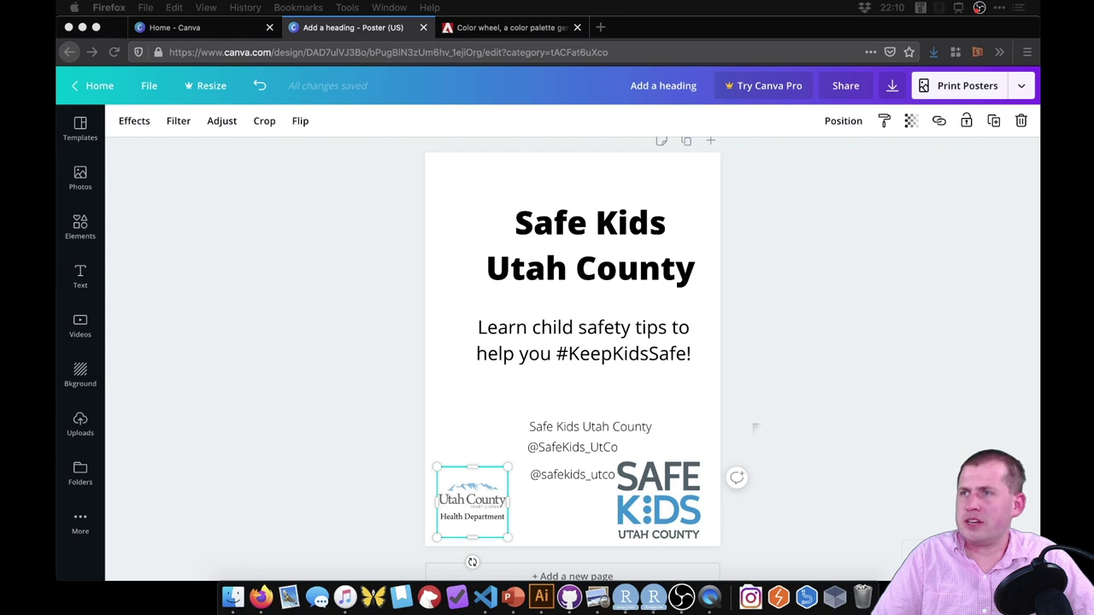
Add a gray square from the Shapes elements to the poster, against its left edge
{"action": "left_click", "coordinate": [444, 151]}
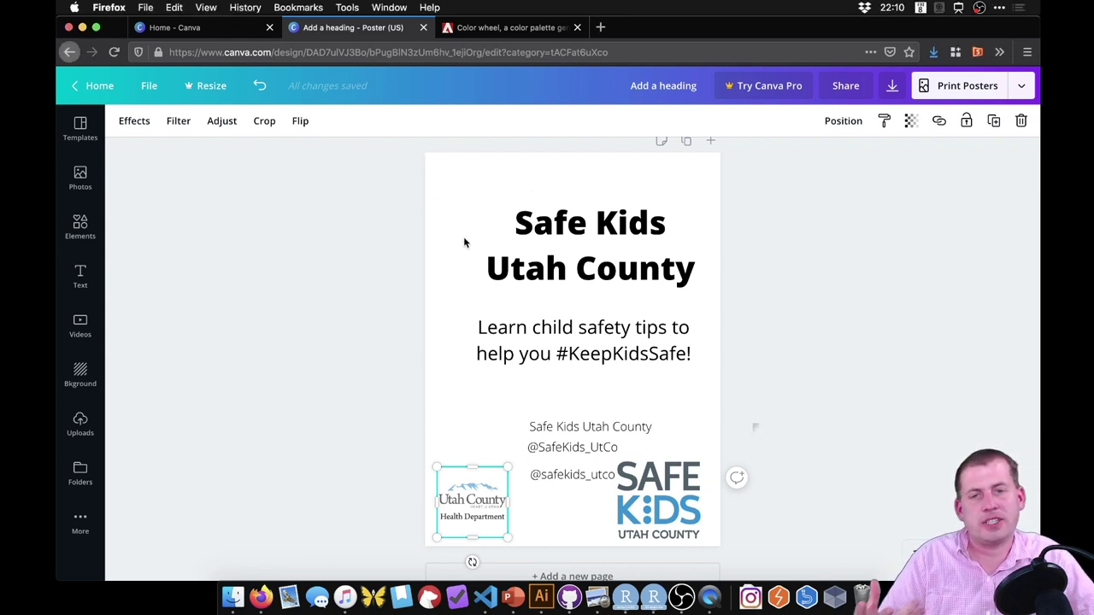
{"action": "left_click", "coordinate": [79, 228]}
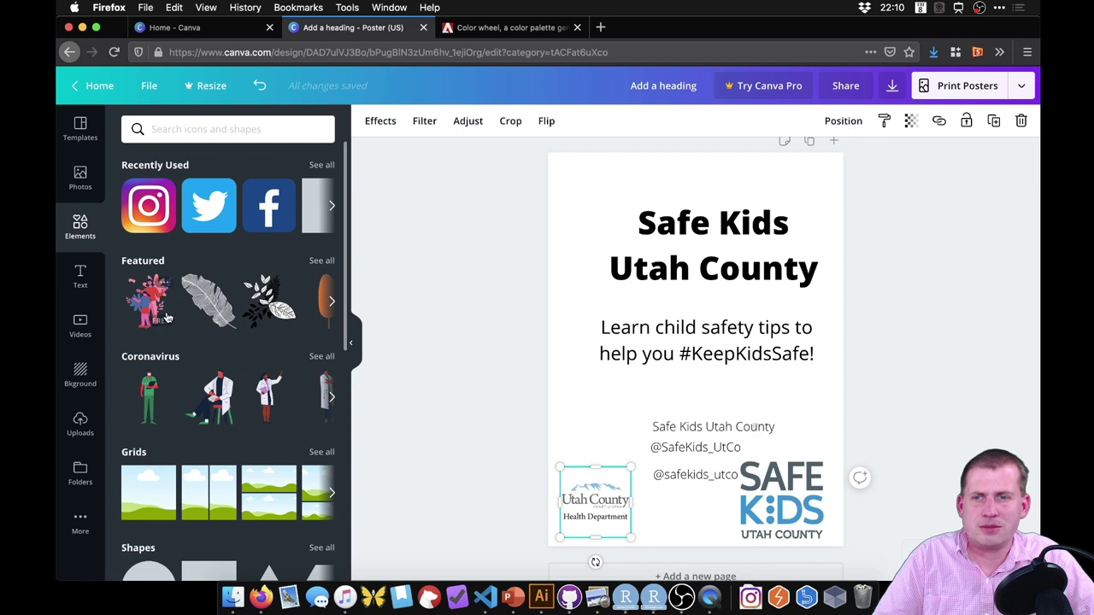
{"action": "scroll", "coordinate": [255, 416], "scroll_direction": "down", "scroll_amount": 1}
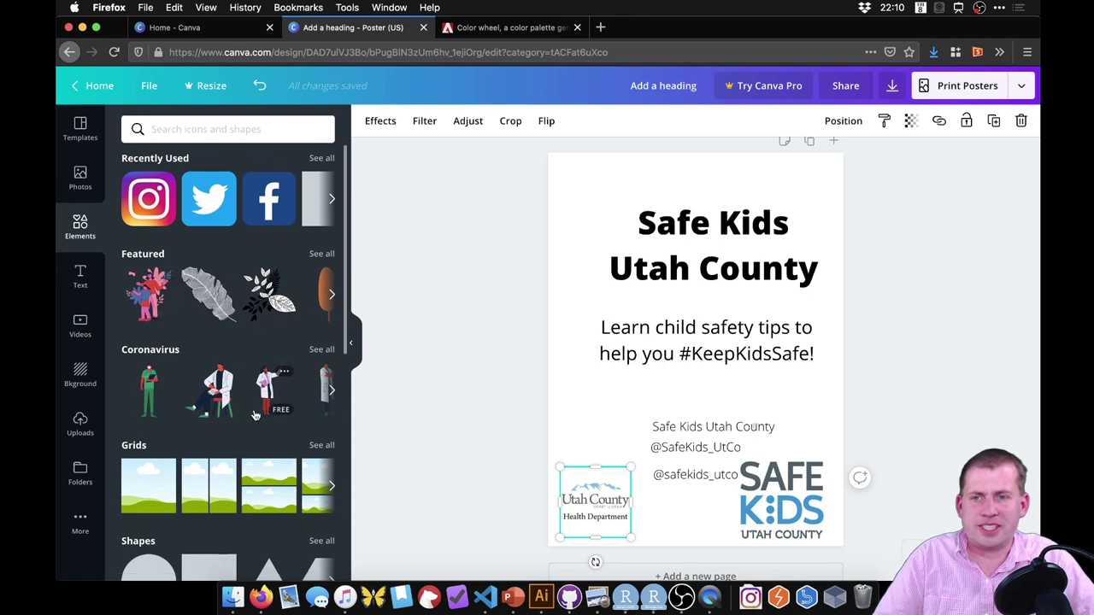
{"action": "scroll", "coordinate": [255, 415], "scroll_direction": "down", "scroll_amount": 3}
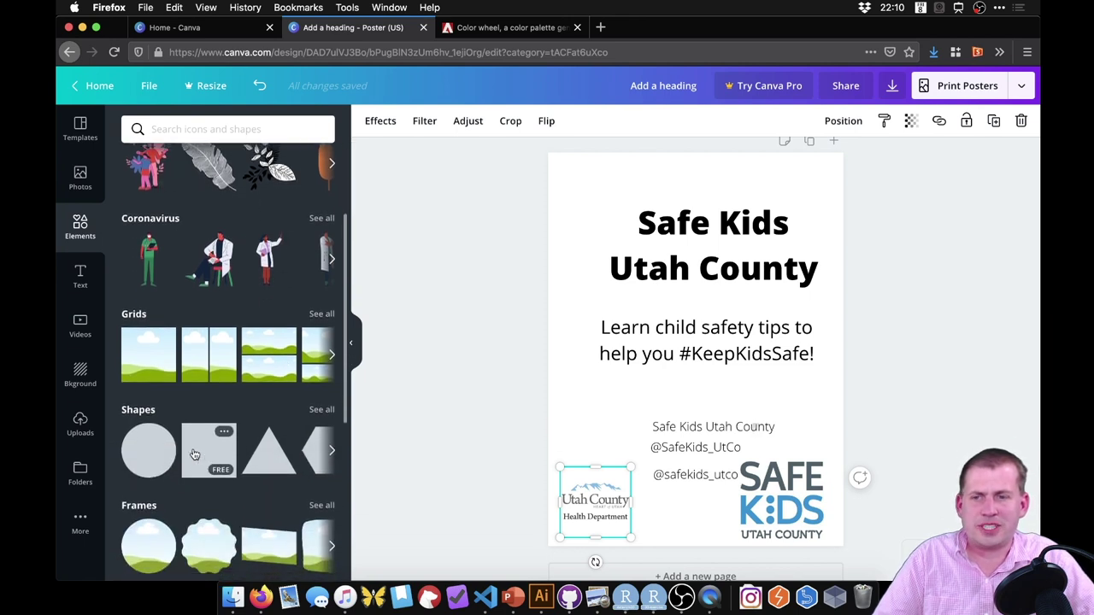
{"action": "left_click_drag", "start_coordinate": [197, 455], "coordinate": [570, 327]}
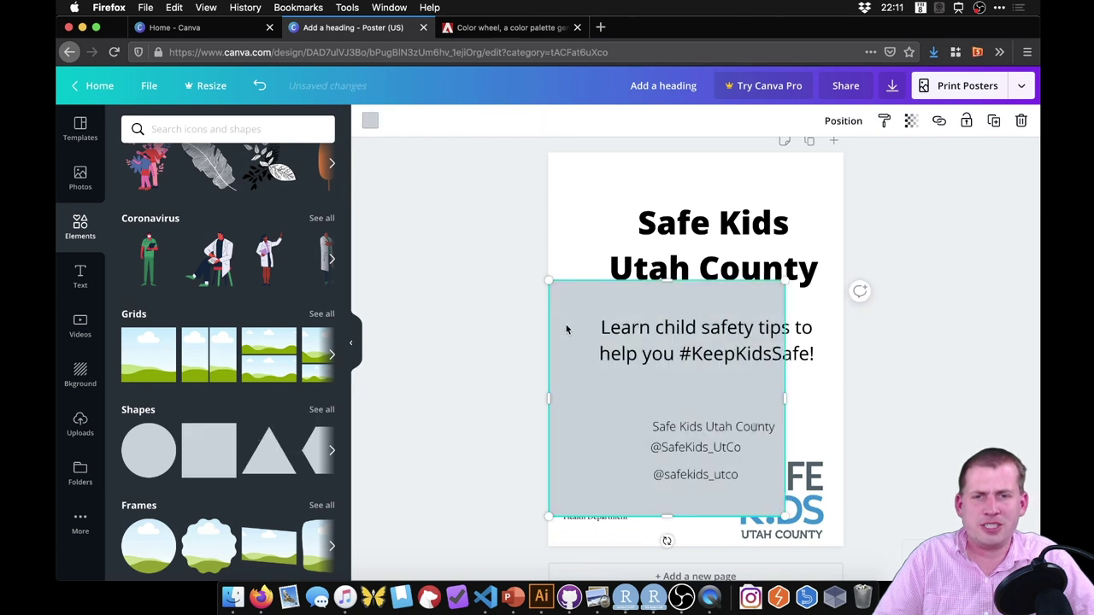
{"action": "left_click", "coordinate": [357, 350]}
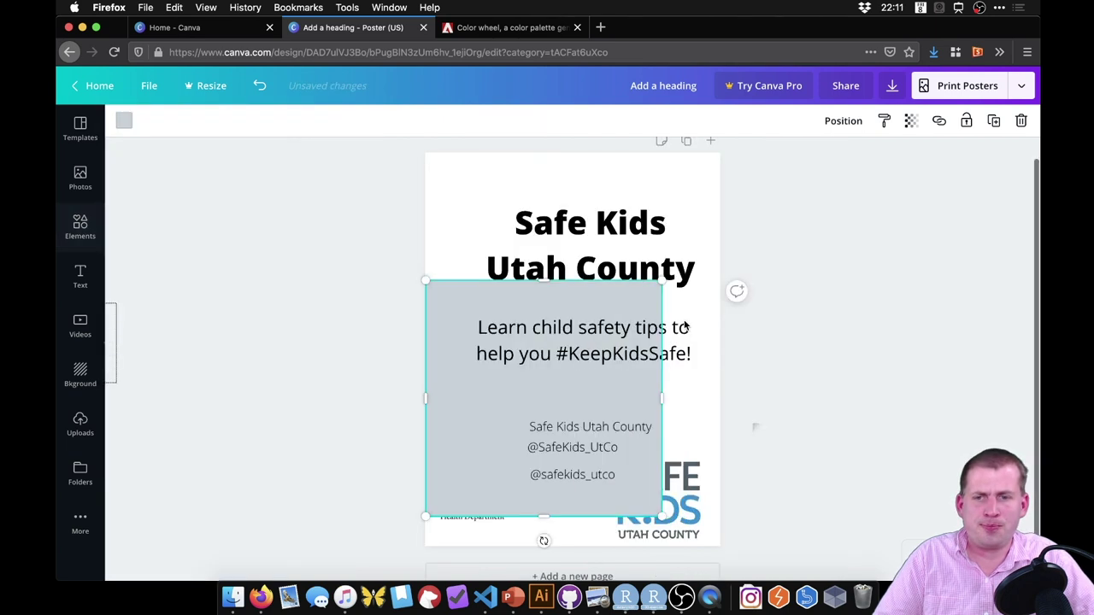
Move the gray square to the poster's top-left corner and reshape it into a narrow full-height band along the left edge
{"action": "left_click_drag", "start_coordinate": [662, 515], "coordinate": [603, 465]}
{"action": "left_click_drag", "start_coordinate": [603, 376], "coordinate": [489, 255]}
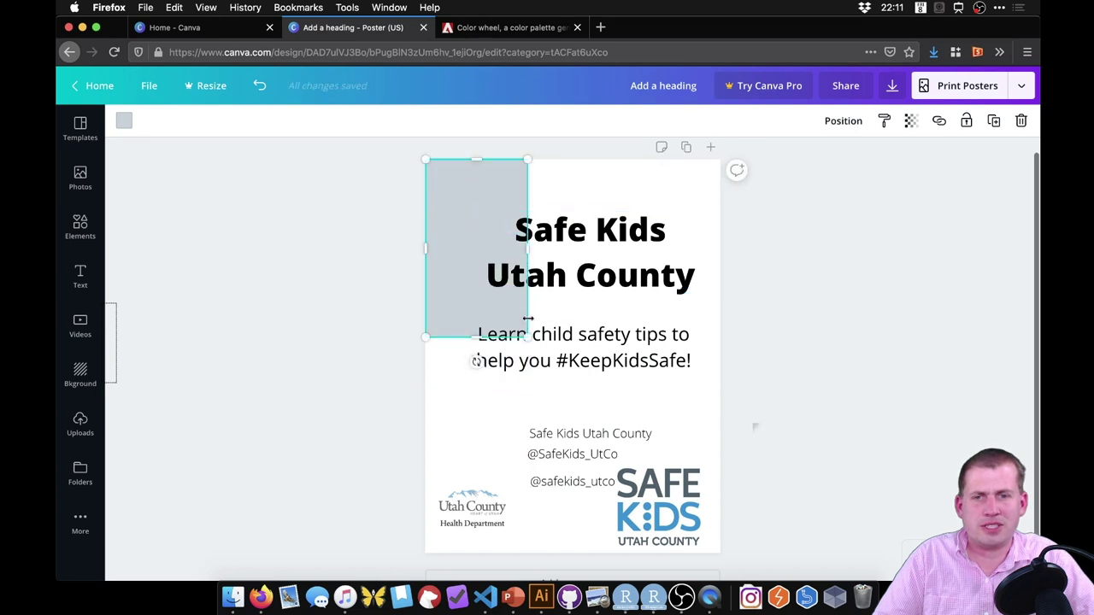
{"action": "left_click_drag", "start_coordinate": [476, 337], "coordinate": [468, 507]}
{"action": "mouse_move", "coordinate": [527, 358]}
{"action": "left_mouse_down"}
{"action": "mouse_move", "coordinate": [519, 349]}
{"action": "mouse_move", "coordinate": [508, 359]}
{"action": "left_mouse_up"}
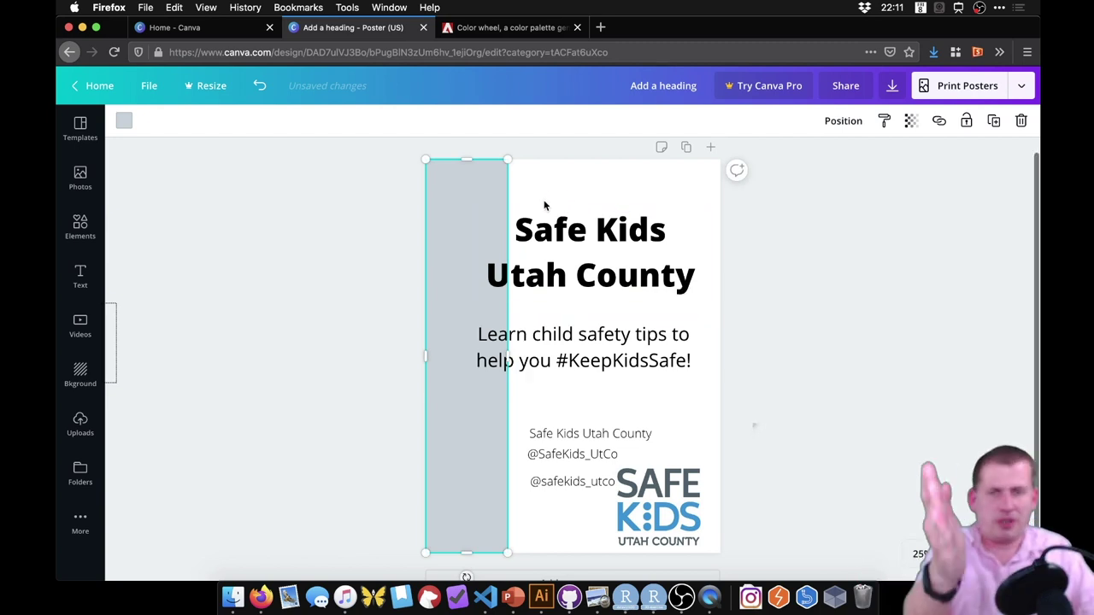
Uncover the Health Department logo, move it to the poster's right edge, and set the gray band back along the left edge
{"action": "left_click_drag", "start_coordinate": [476, 190], "coordinate": [399, 191]}
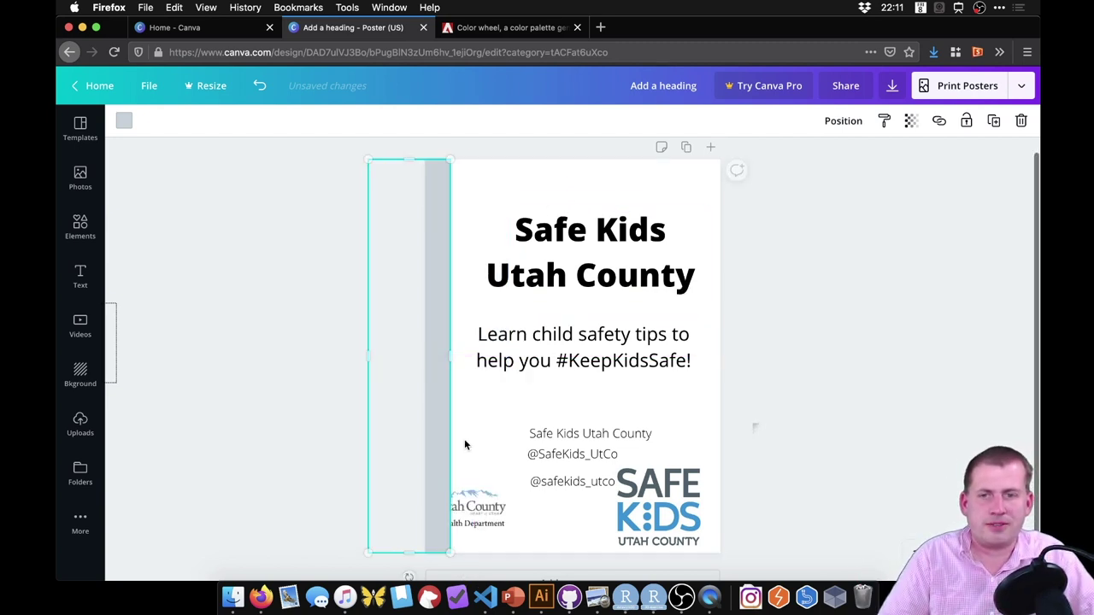
{"action": "mouse_move", "coordinate": [479, 508]}
{"action": "left_mouse_down"}
{"action": "mouse_move", "coordinate": [671, 427]}
{"action": "mouse_move", "coordinate": [729, 430]}
{"action": "left_mouse_up"}
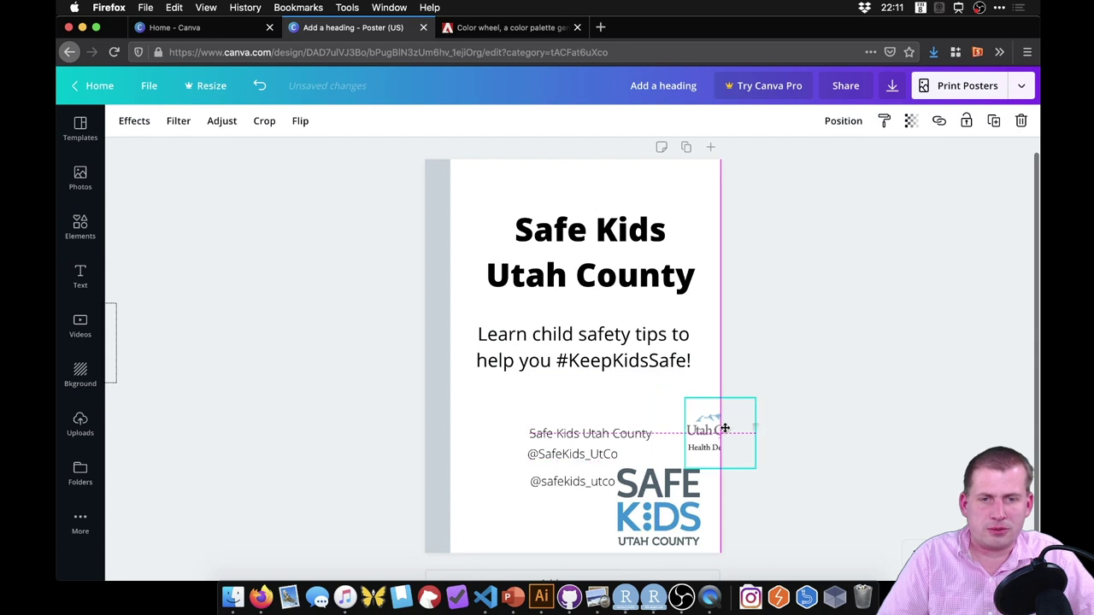
{"action": "left_click_drag", "start_coordinate": [431, 358], "coordinate": [498, 357]}
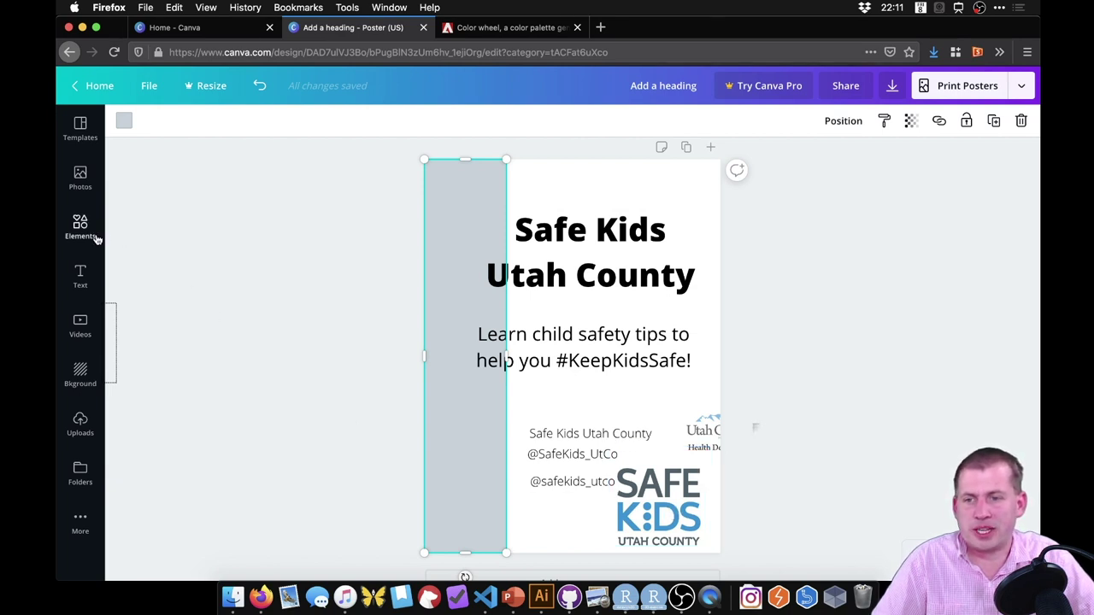
{"action": "left_click", "coordinate": [81, 524]}
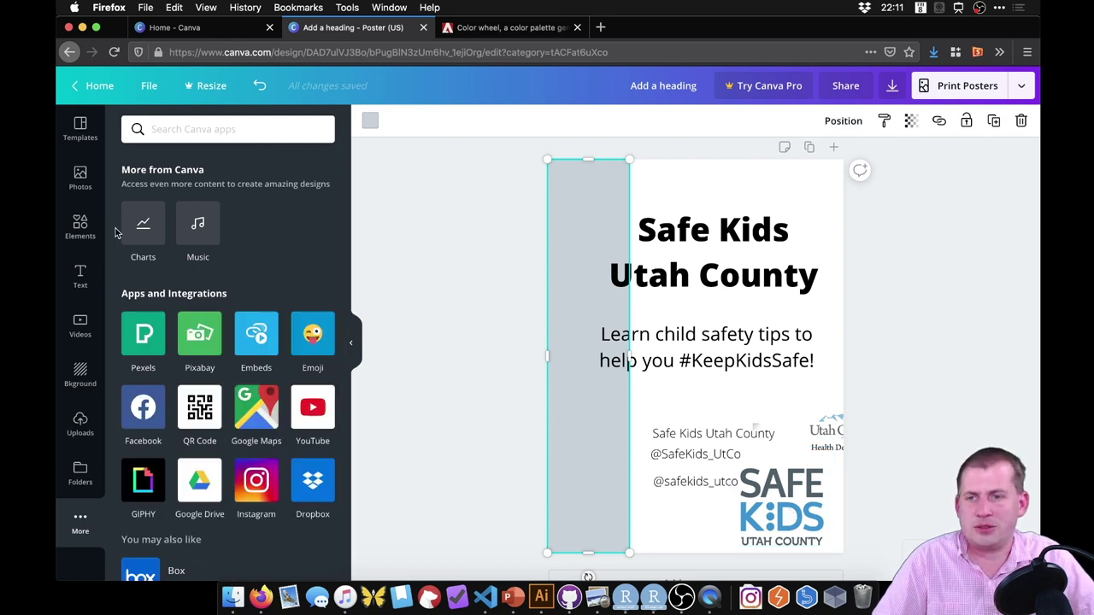
{"action": "left_click", "coordinate": [353, 341]}
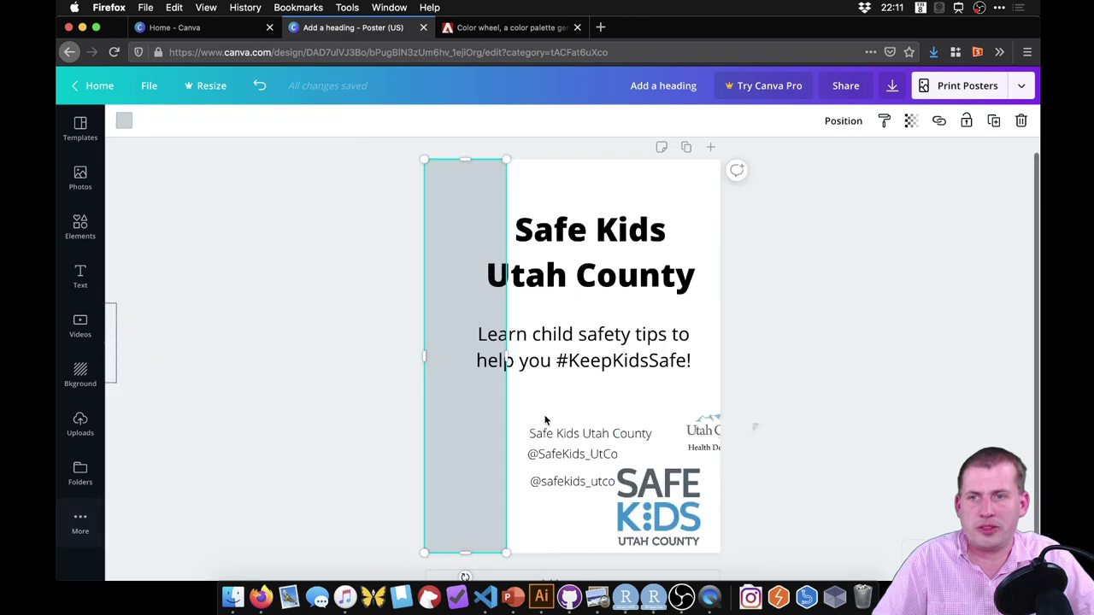
Switch to Adobe Color and move the analogous palette's base colour to a light blue on the color wheel
{"action": "left_click", "coordinate": [531, 30]}
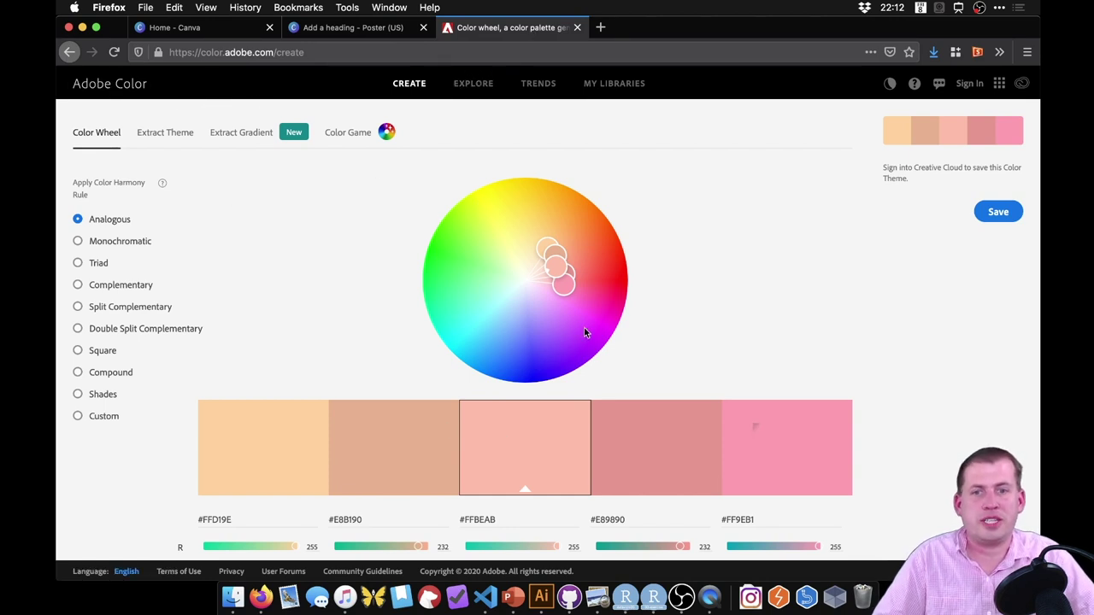
{"action": "scroll", "coordinate": [632, 316], "scroll_direction": "down", "scroll_amount": 1}
{"action": "scroll", "coordinate": [524, 479], "scroll_direction": "down", "scroll_amount": 1}
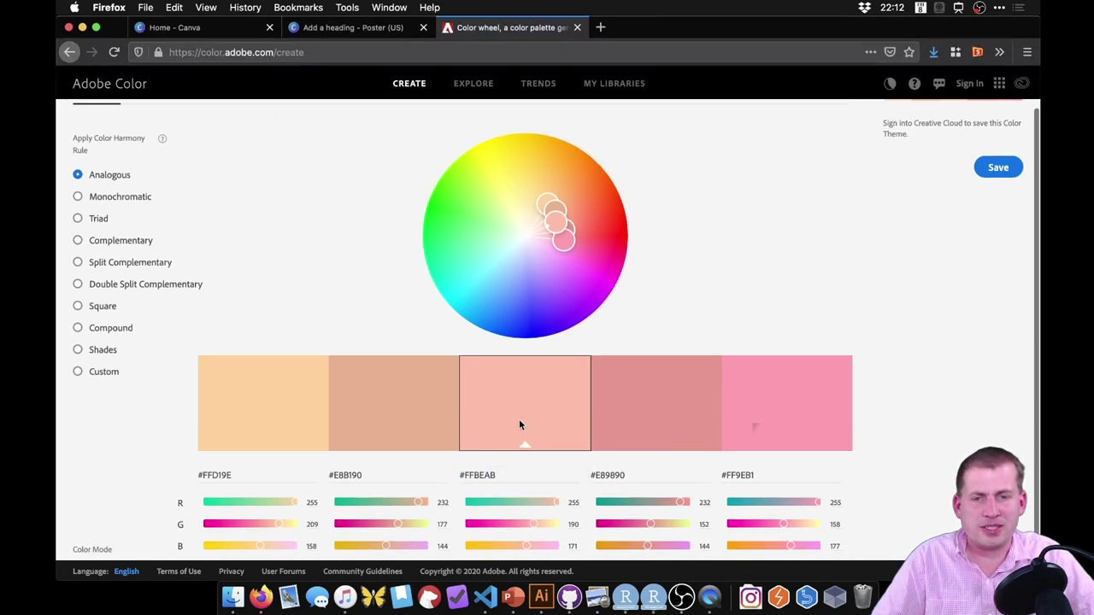
{"action": "left_click", "coordinate": [518, 249]}
{"action": "left_click", "coordinate": [520, 289]}
{"action": "left_click_drag", "start_coordinate": [521, 289], "coordinate": [514, 281]}
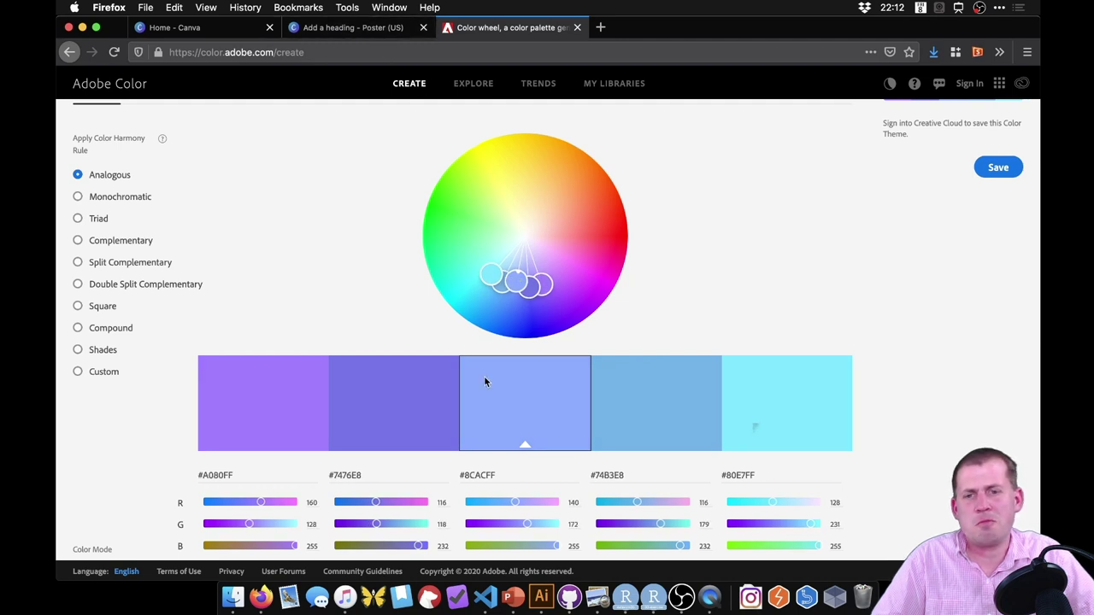
{"action": "left_click", "coordinate": [351, 28]}
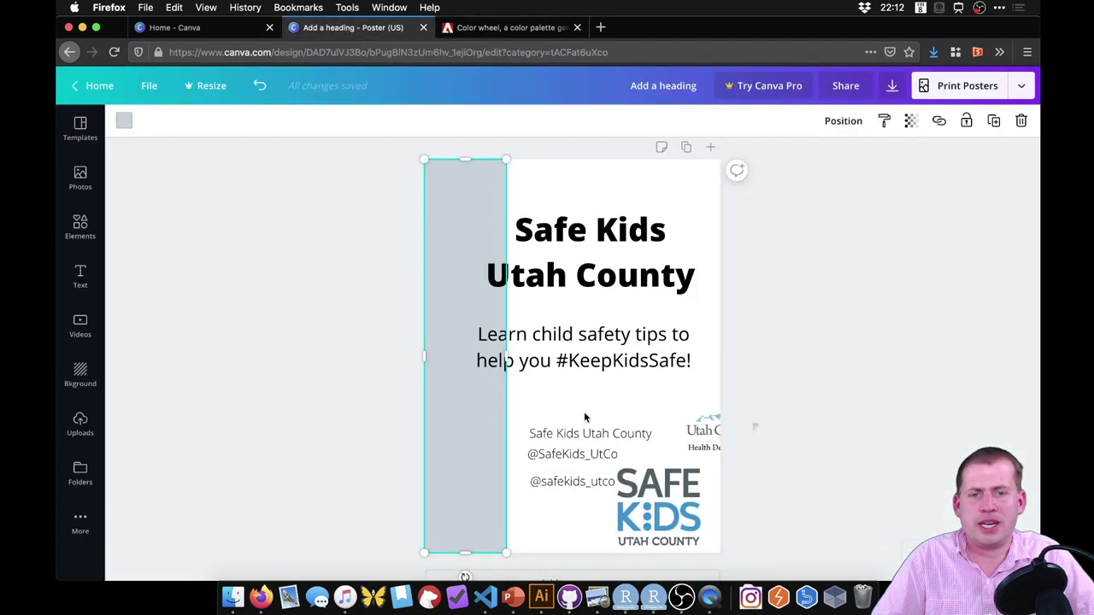
{"action": "left_click", "coordinate": [501, 29]}
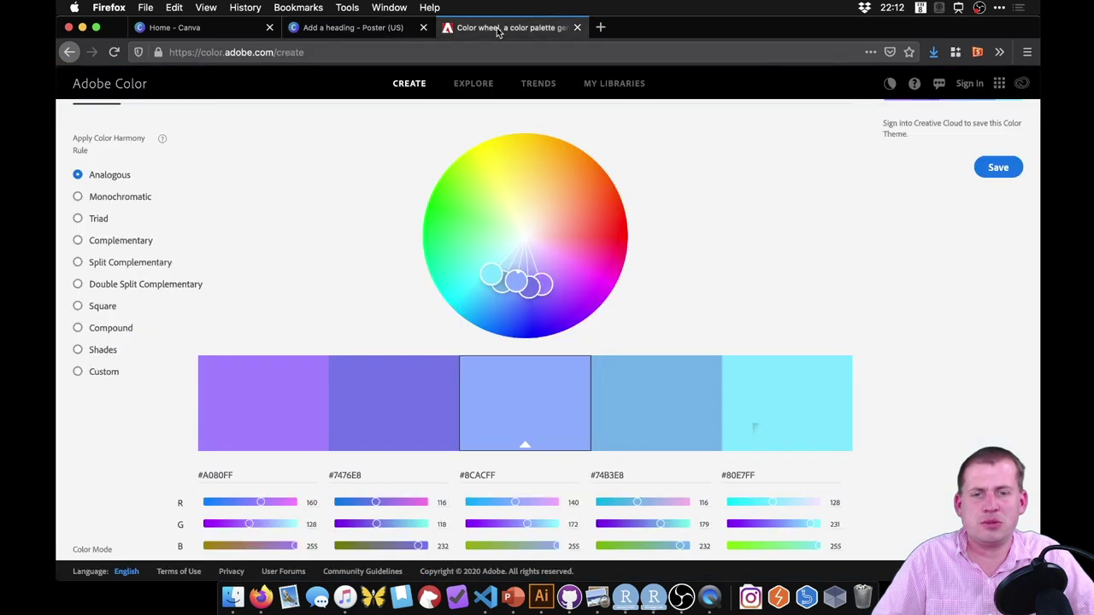
{"action": "left_click", "coordinate": [407, 30]}
{"action": "left_click", "coordinate": [462, 27]}
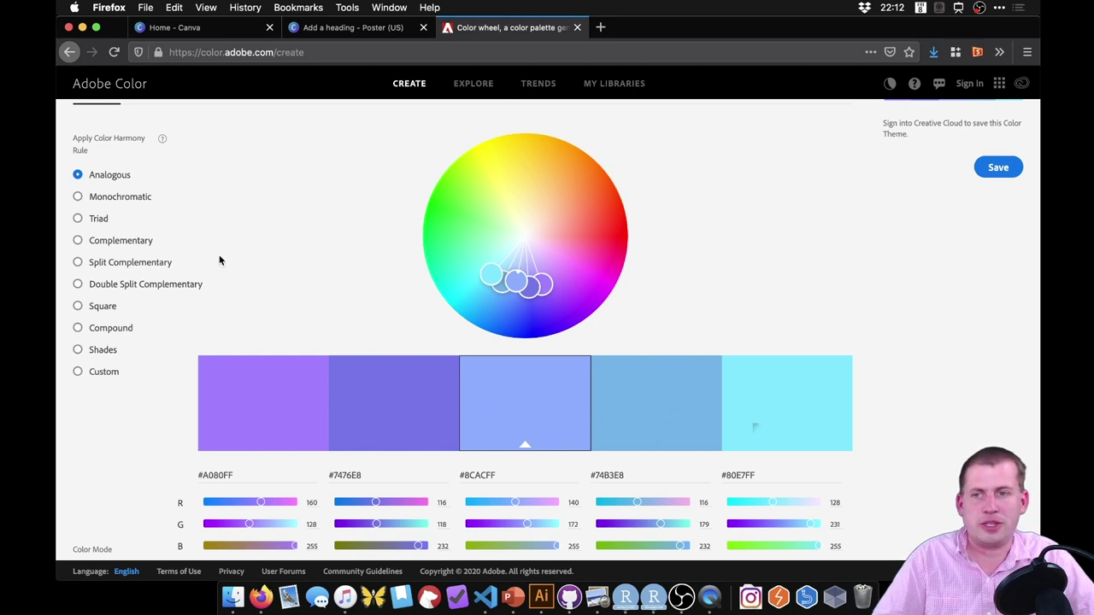
Compare the Monochromatic, Triad, Complementary and Double Split Complementary harmony rules for the light blue base colour
{"action": "left_click", "coordinate": [139, 201]}
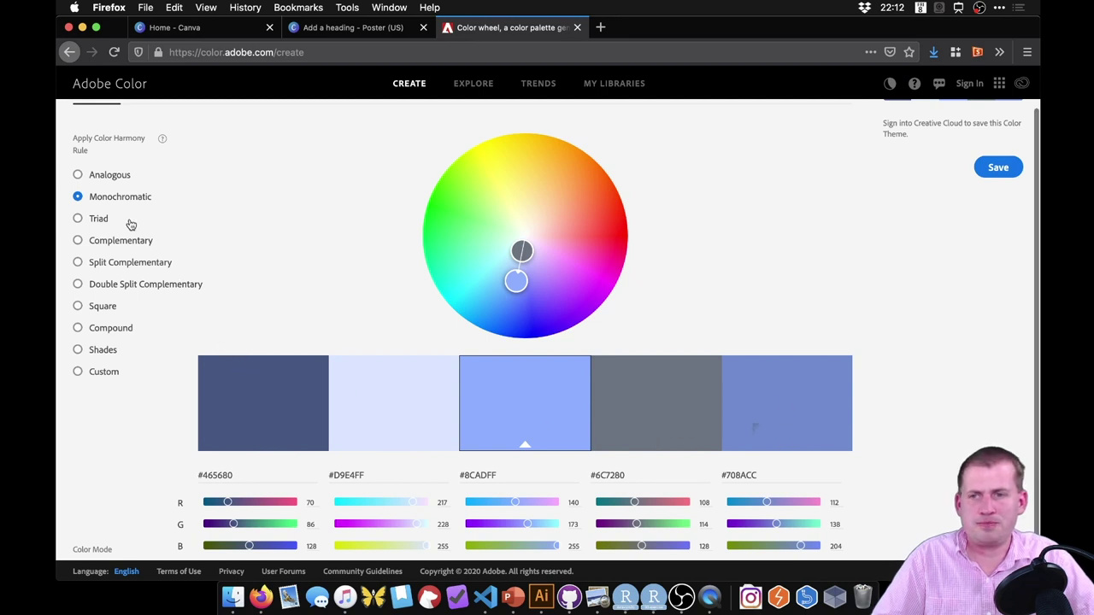
{"action": "left_click", "coordinate": [103, 220]}
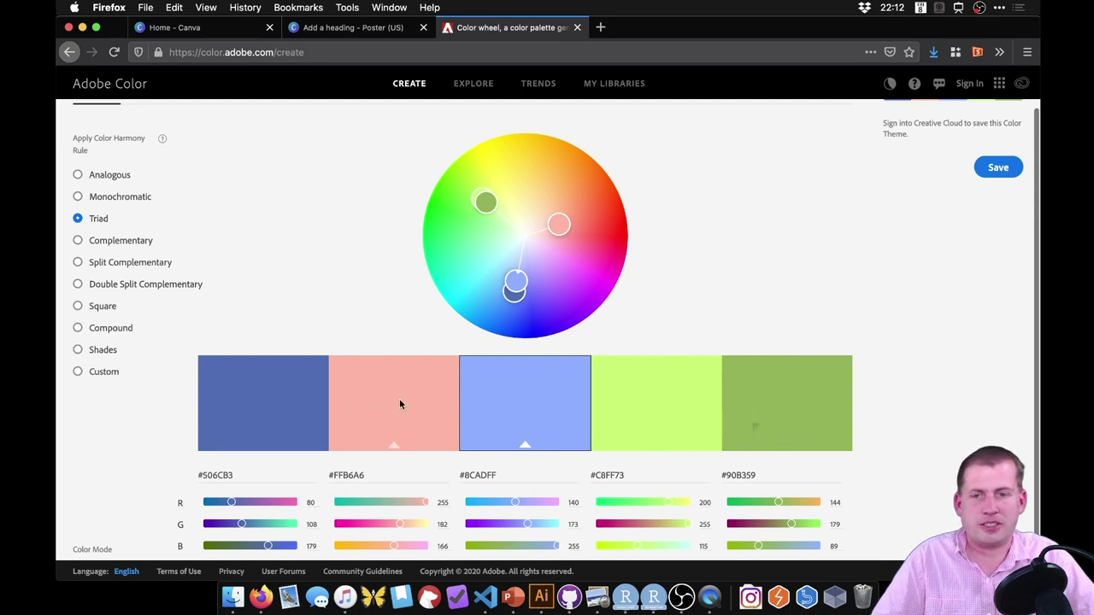
{"action": "left_click", "coordinate": [122, 242]}
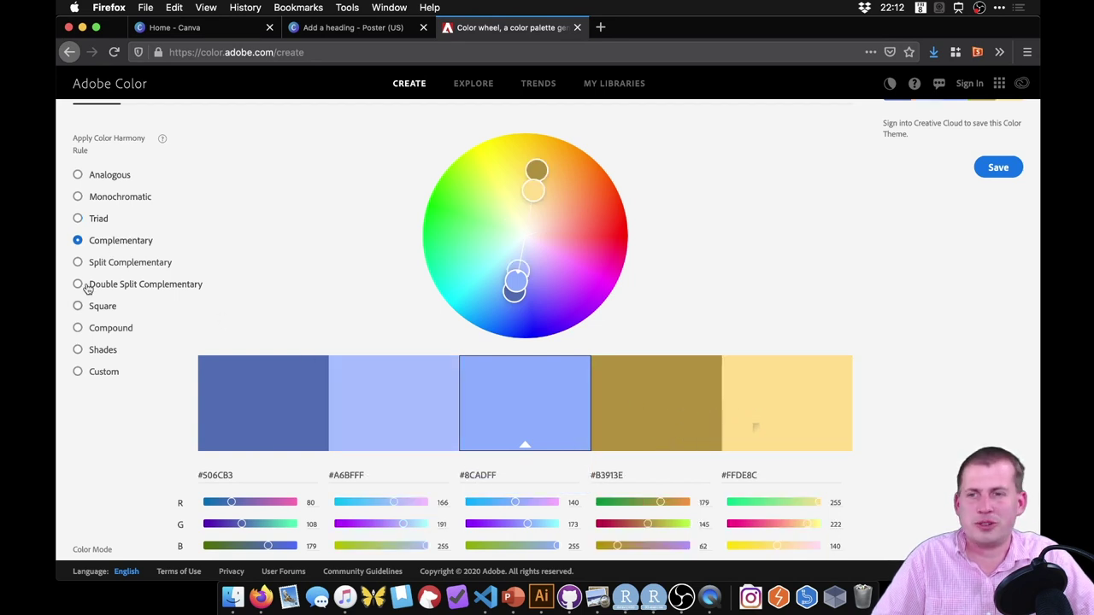
{"action": "left_click", "coordinate": [108, 266]}
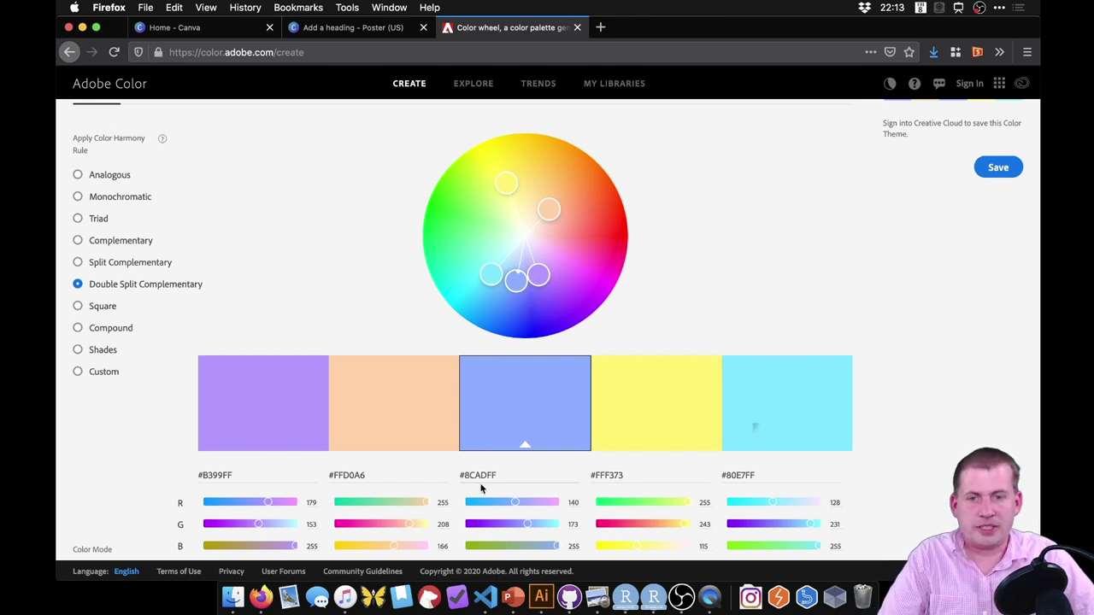
Copy the base colour's hex code #8CADFF, switch back to Canva and apply it to the poster's vertical side band
{"action": "left_click_drag", "start_coordinate": [500, 478], "coordinate": [460, 475]}
{"action": "key", "text": "super+c"}
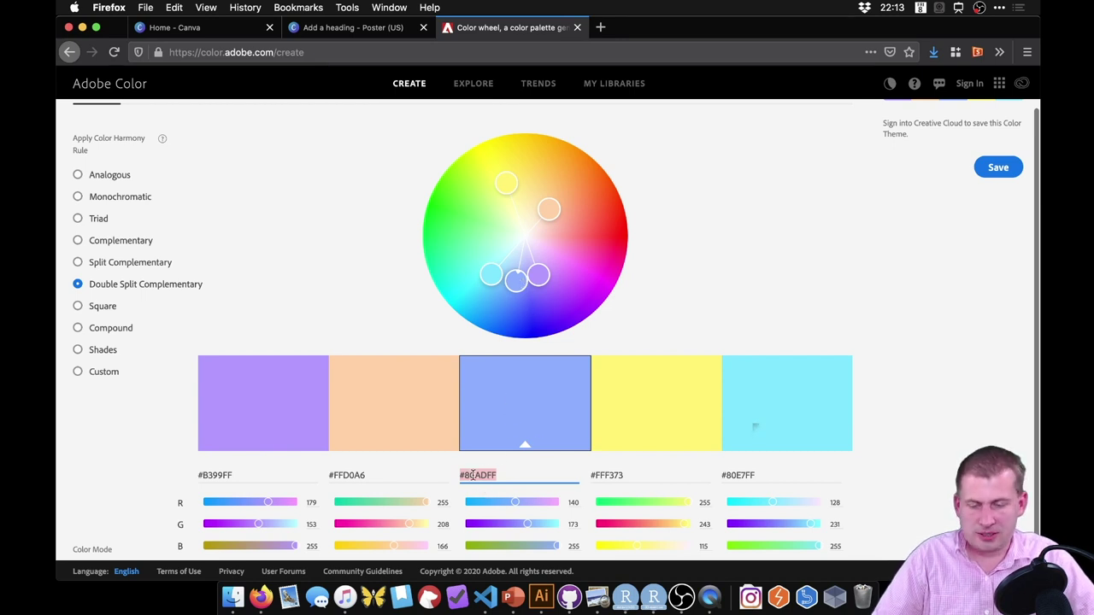
{"action": "left_click", "coordinate": [376, 34]}
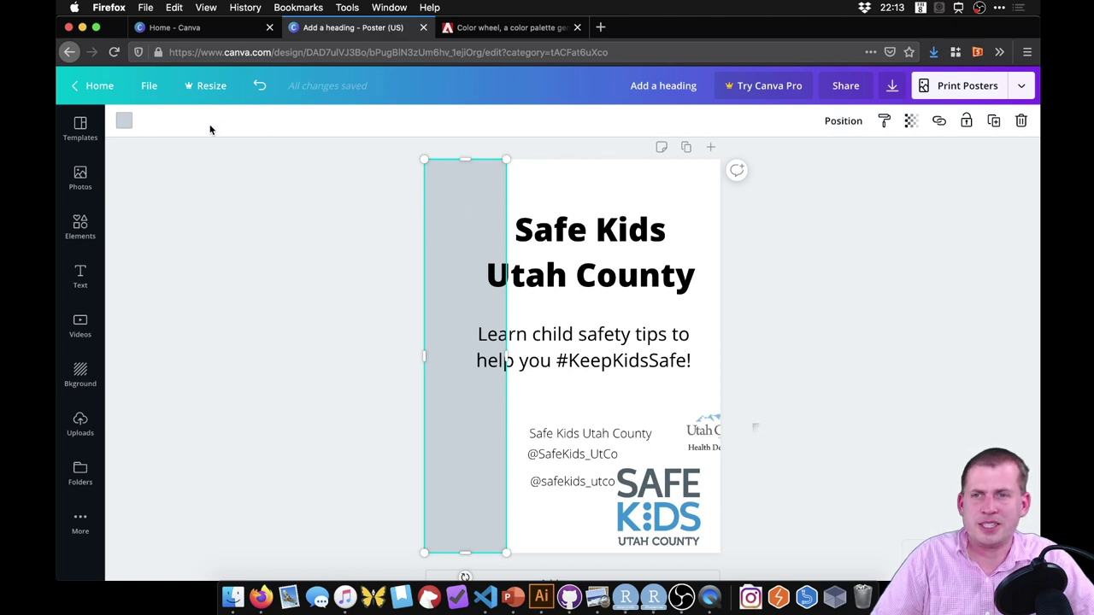
{"action": "left_click", "coordinate": [124, 123]}
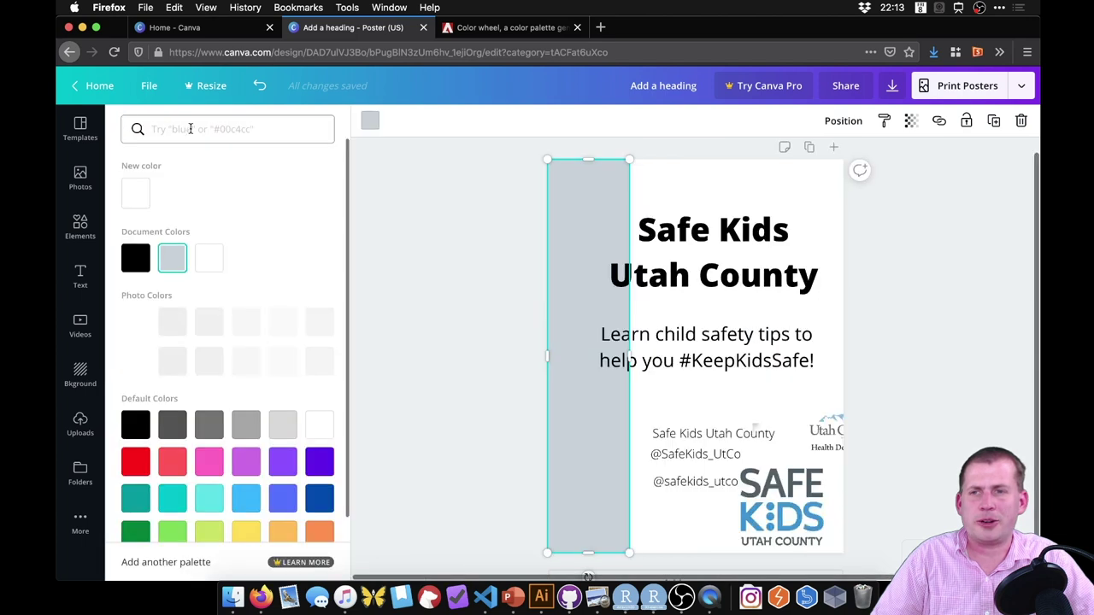
{"action": "key", "text": "super+v"}
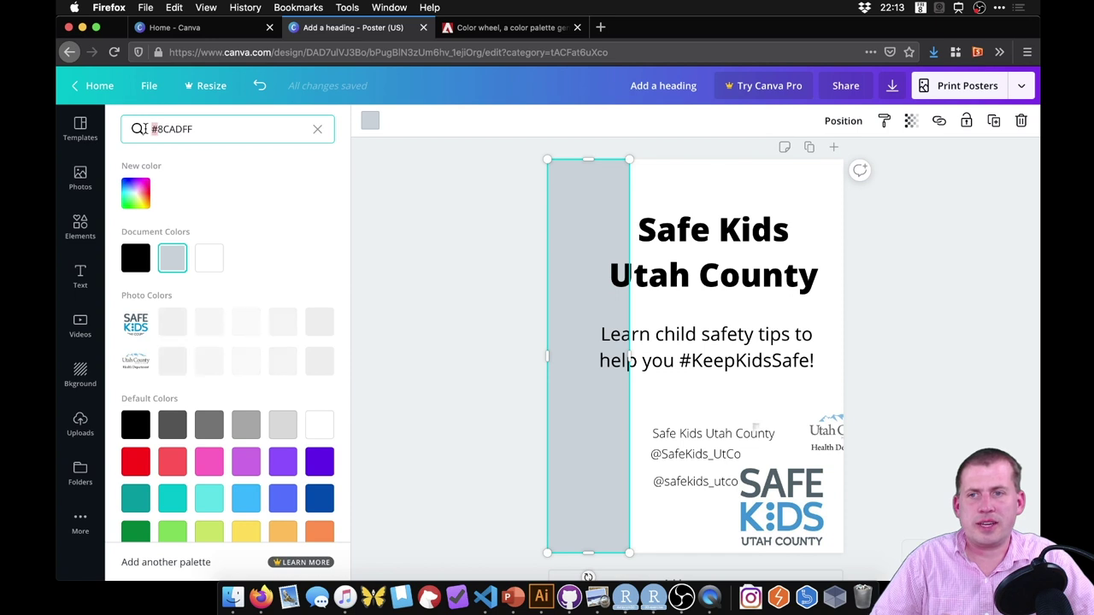
{"action": "key", "text": "Return"}
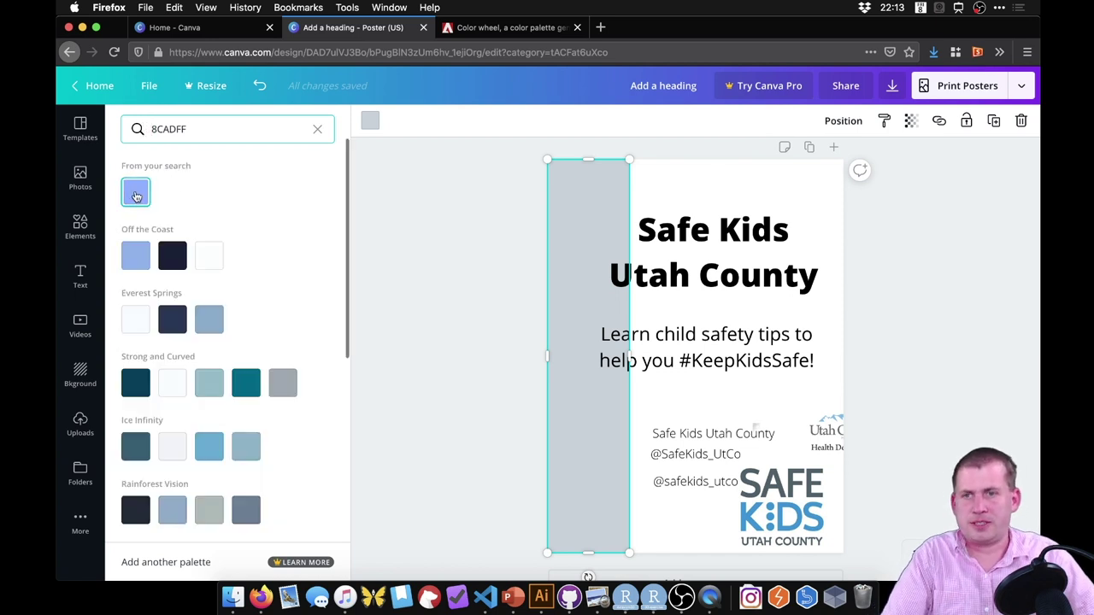
{"action": "left_click", "coordinate": [139, 196]}
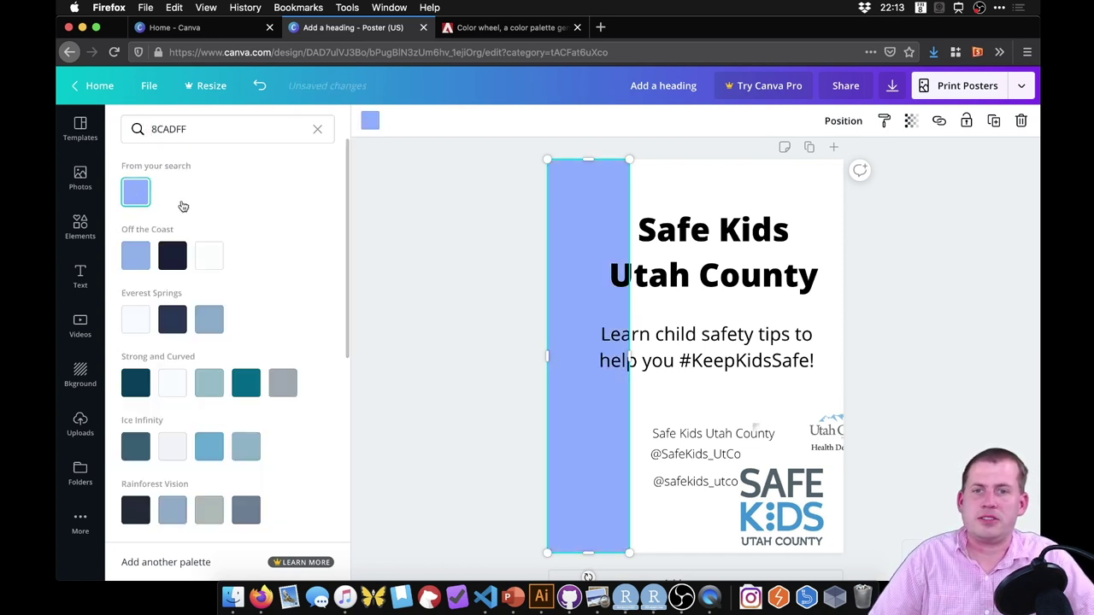
{"action": "left_click", "coordinate": [464, 222]}
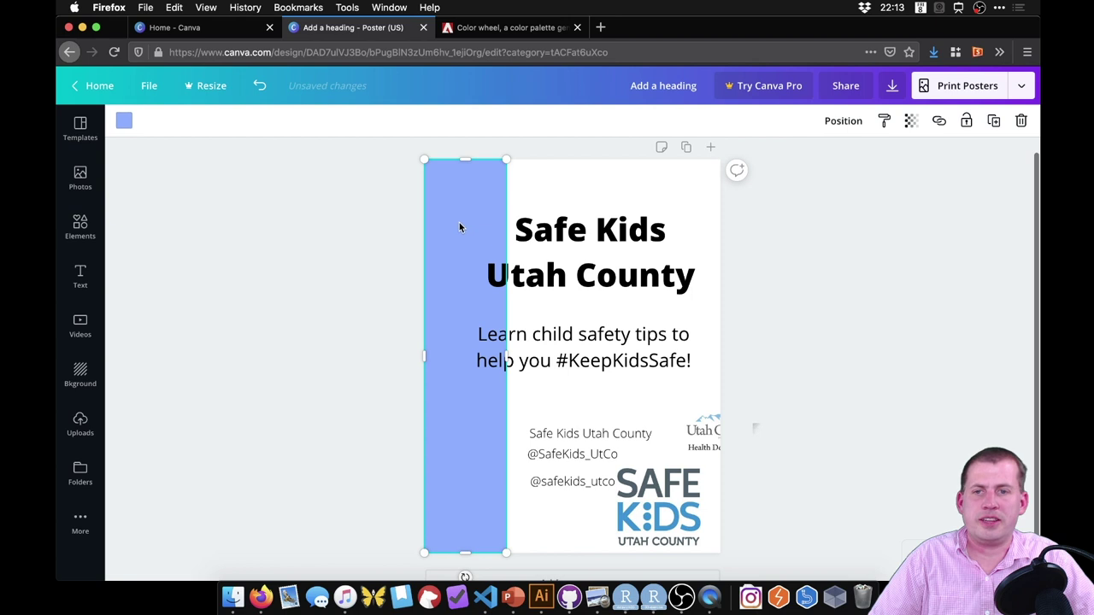
{"action": "left_click", "coordinate": [874, 314]}
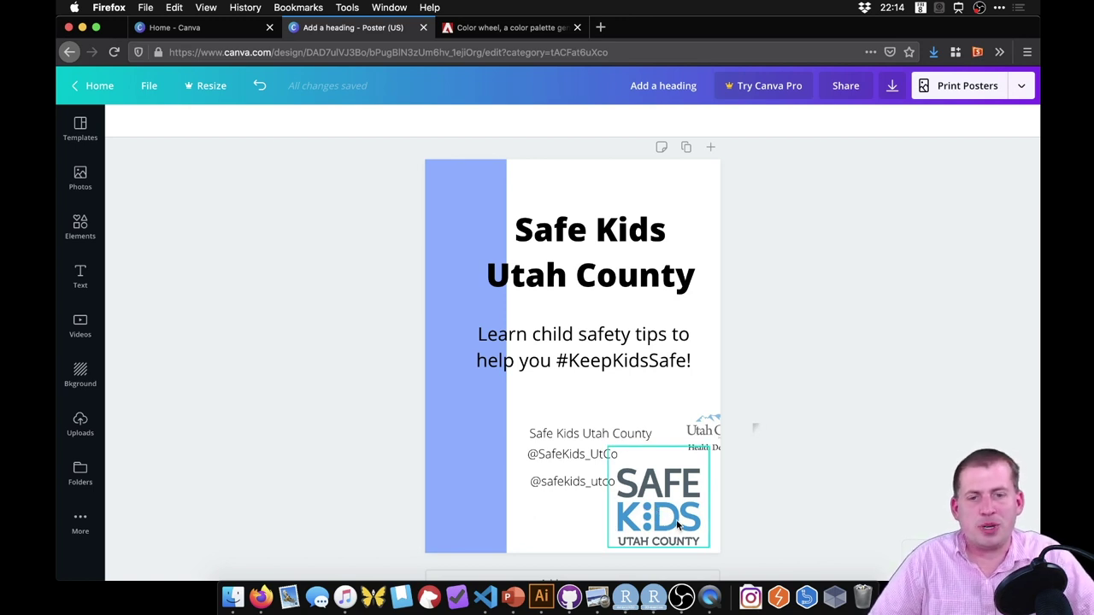
Move the "Safe Kids Utah County" heading up beside the blue band, near the poster's top, and left-align its text
{"action": "left_click_drag", "start_coordinate": [577, 238], "coordinate": [610, 208]}
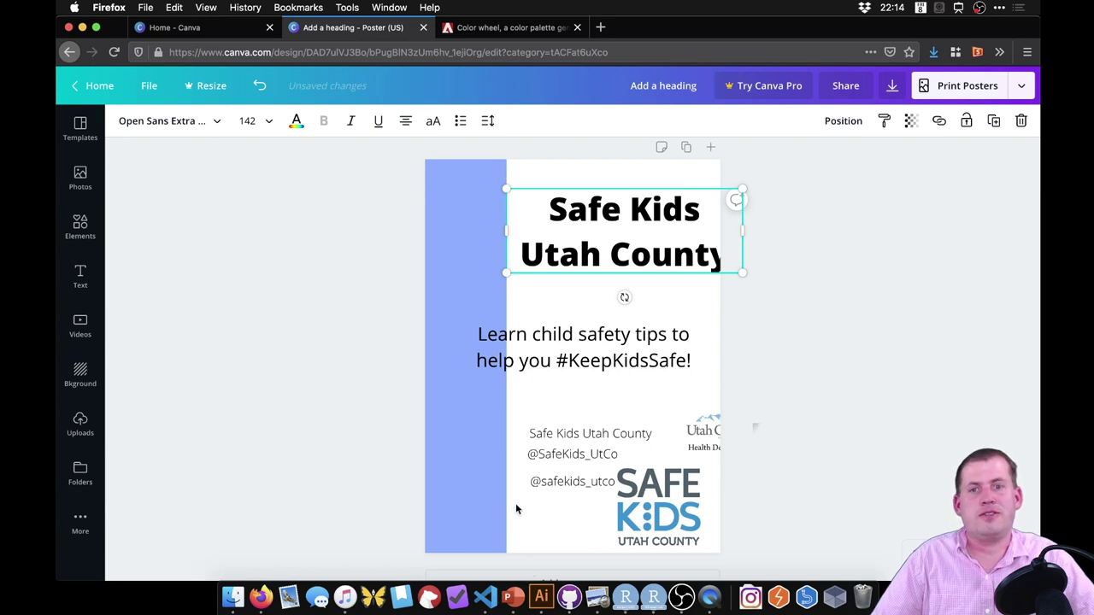
{"action": "left_click_drag", "start_coordinate": [612, 209], "coordinate": [623, 202]}
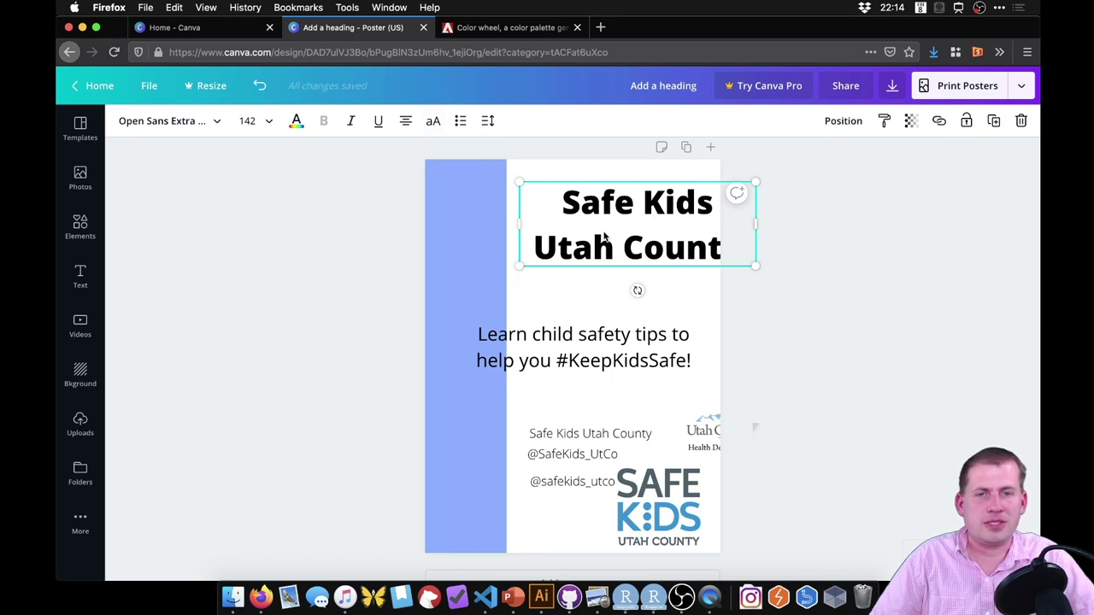
{"action": "left_click", "coordinate": [406, 121]}
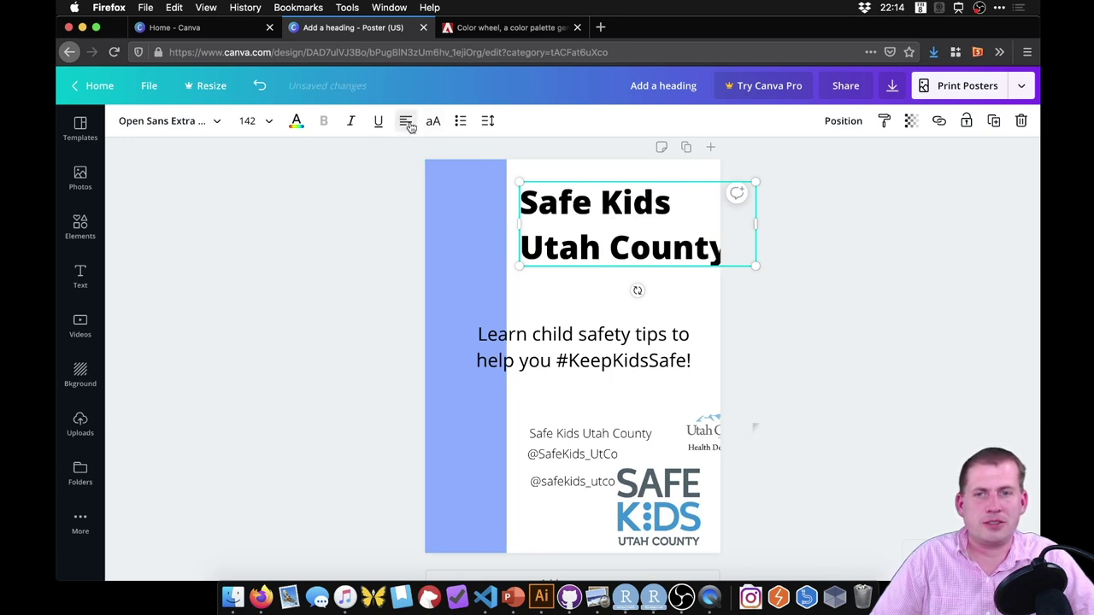
{"action": "left_click_drag", "start_coordinate": [611, 219], "coordinate": [575, 214]}
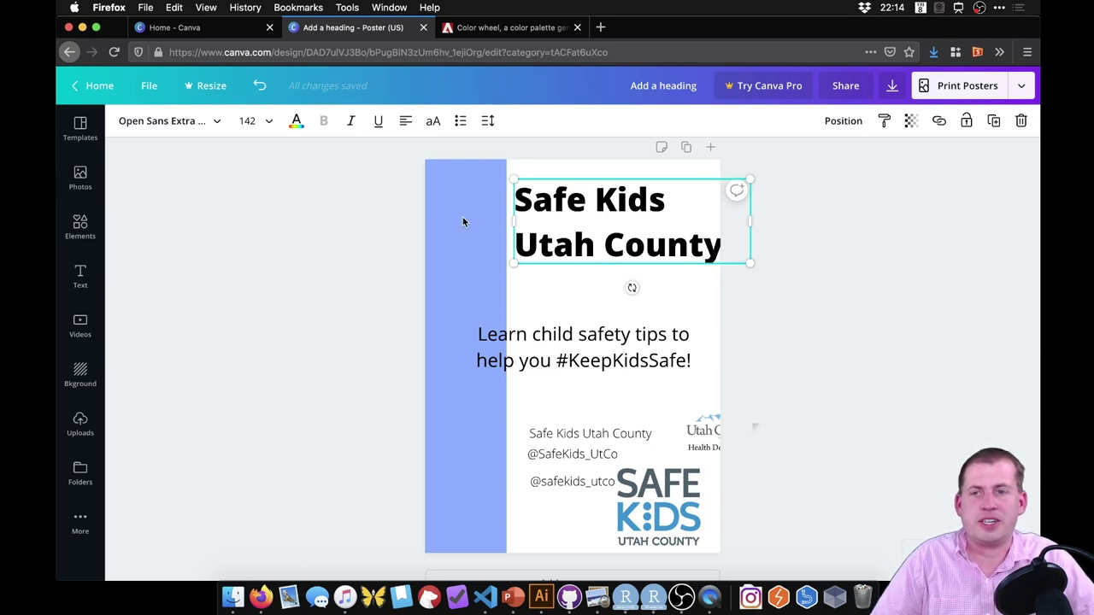
Try Barlow Condensed Bold for the heading and settle on the Barlow SemiCondensed Bold font
{"action": "left_click", "coordinate": [224, 123]}
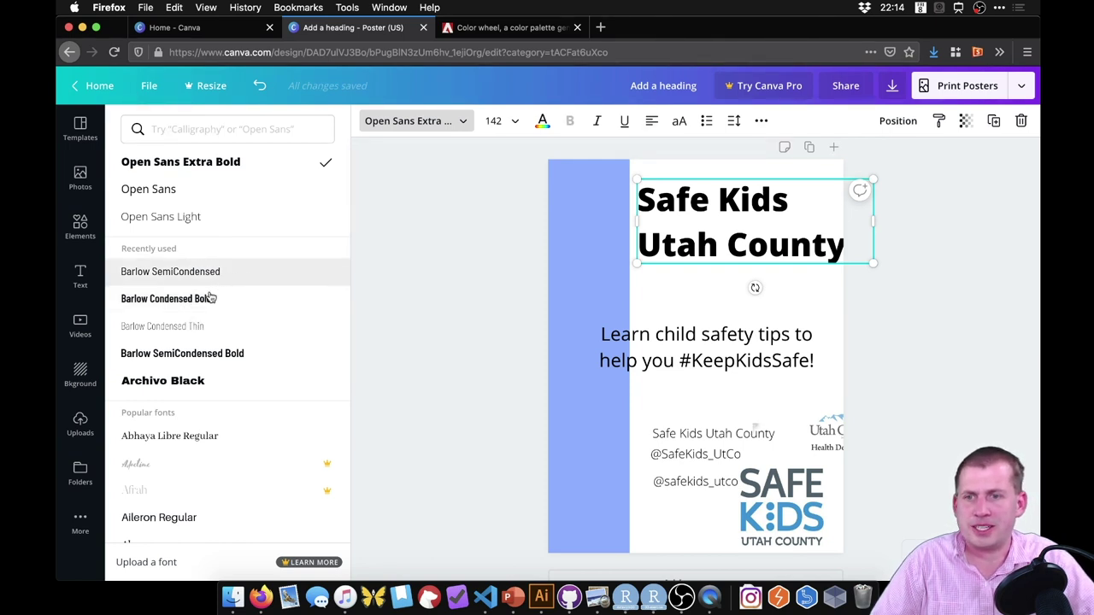
{"action": "left_click", "coordinate": [204, 357]}
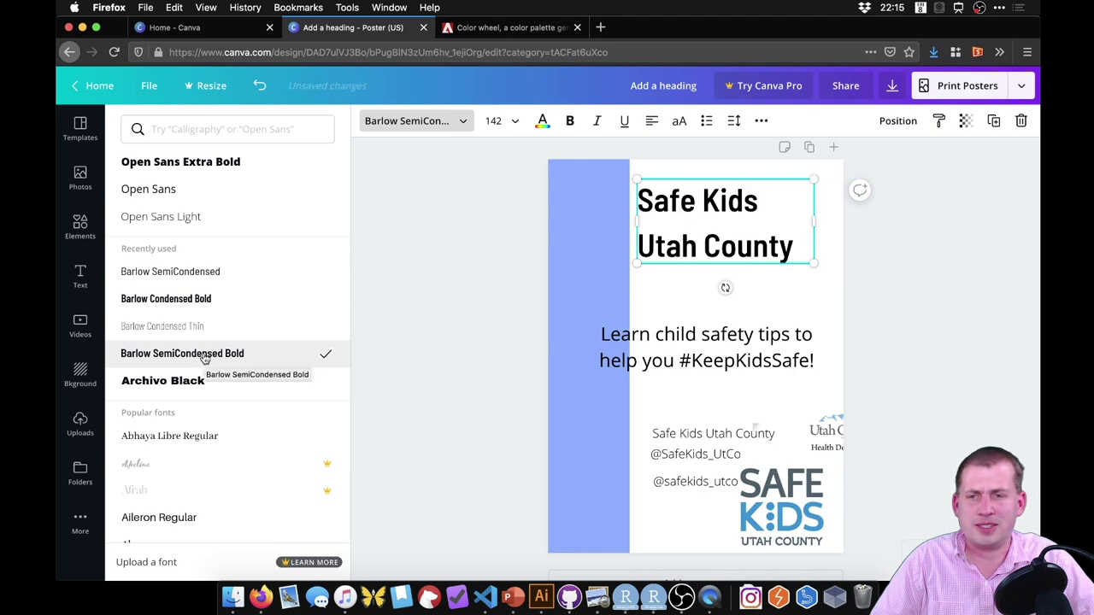
{"action": "left_click", "coordinate": [213, 300]}
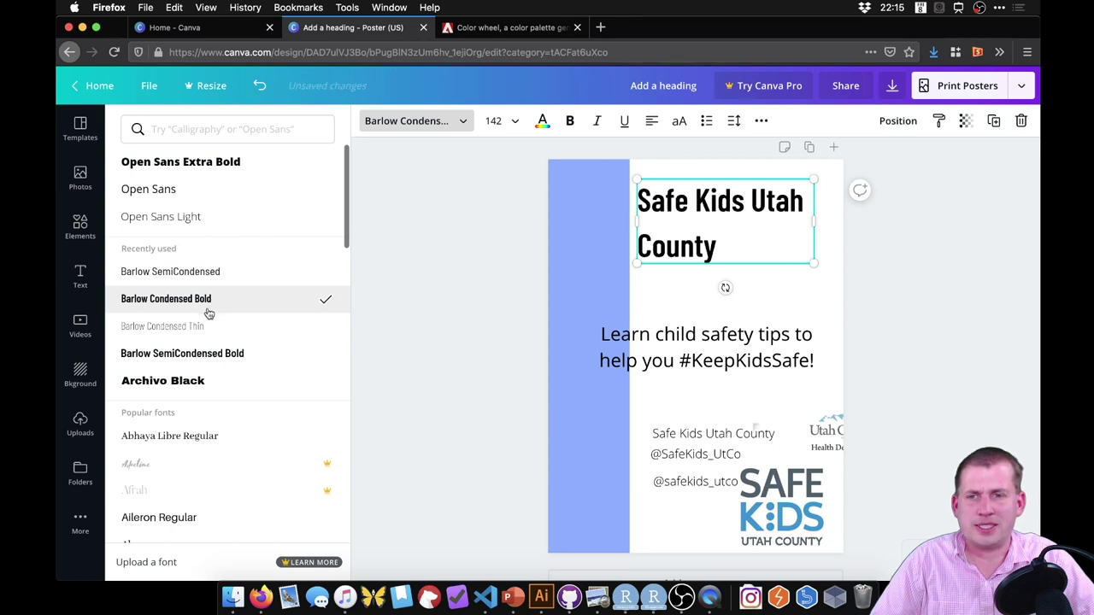
{"action": "left_click", "coordinate": [245, 358]}
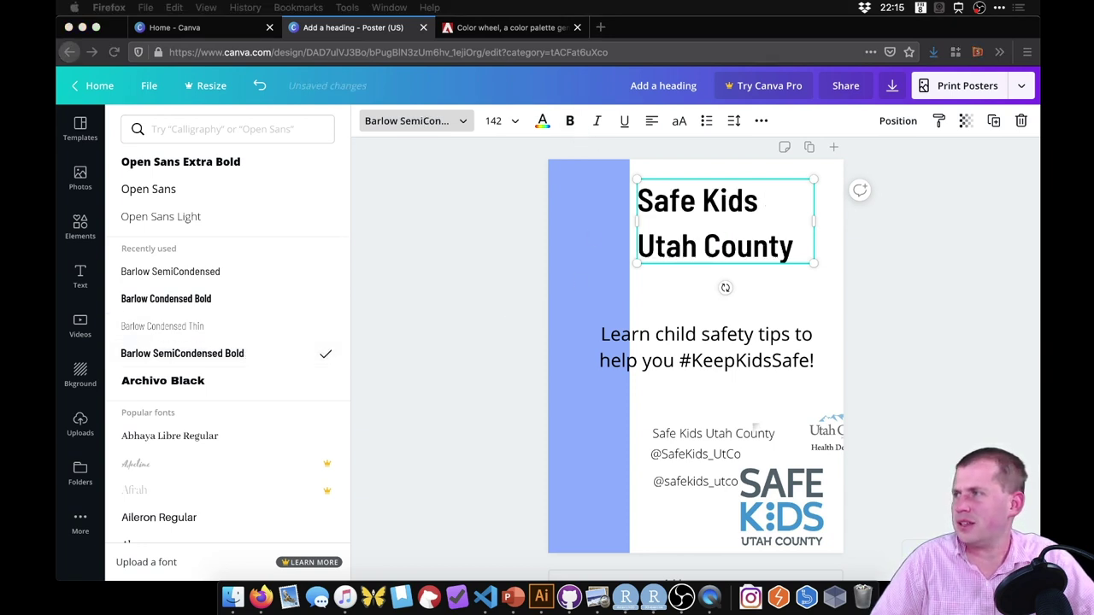
Make the heading bold and enlarge it to font size 171 so it spans the white area
{"action": "left_click", "coordinate": [710, 198]}
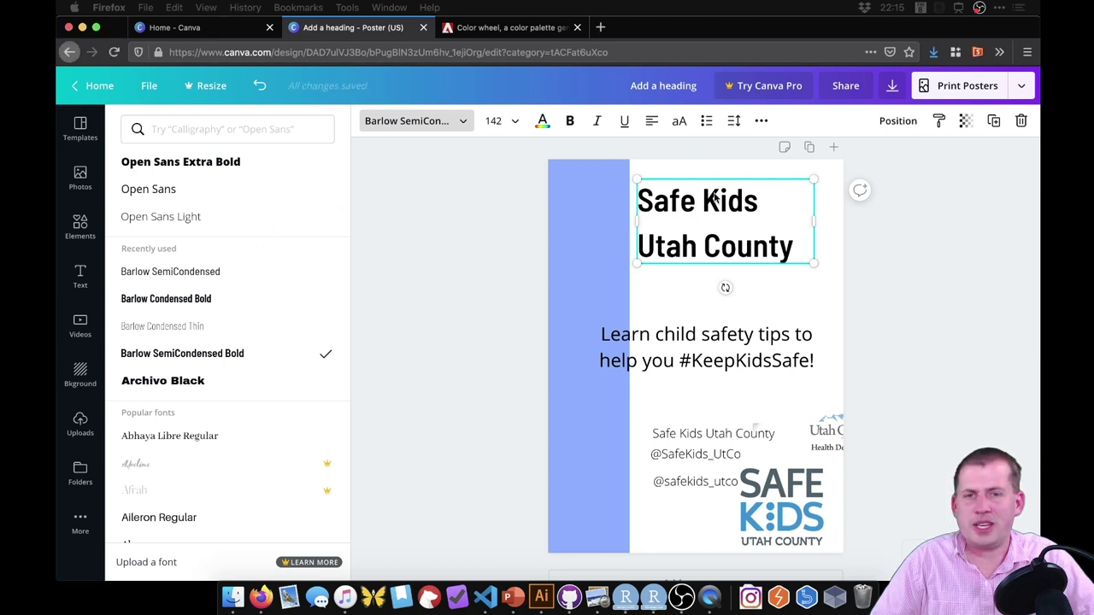
{"action": "left_click", "coordinate": [571, 121]}
{"action": "left_click", "coordinate": [925, 268]}
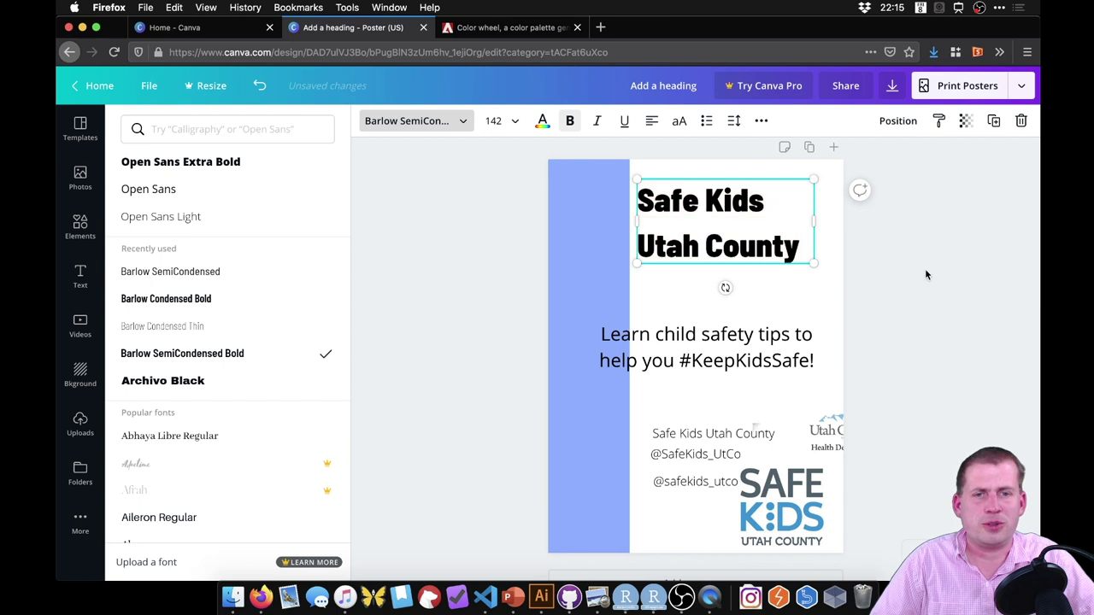
{"action": "left_click", "coordinate": [911, 275]}
{"action": "left_click", "coordinate": [619, 245]}
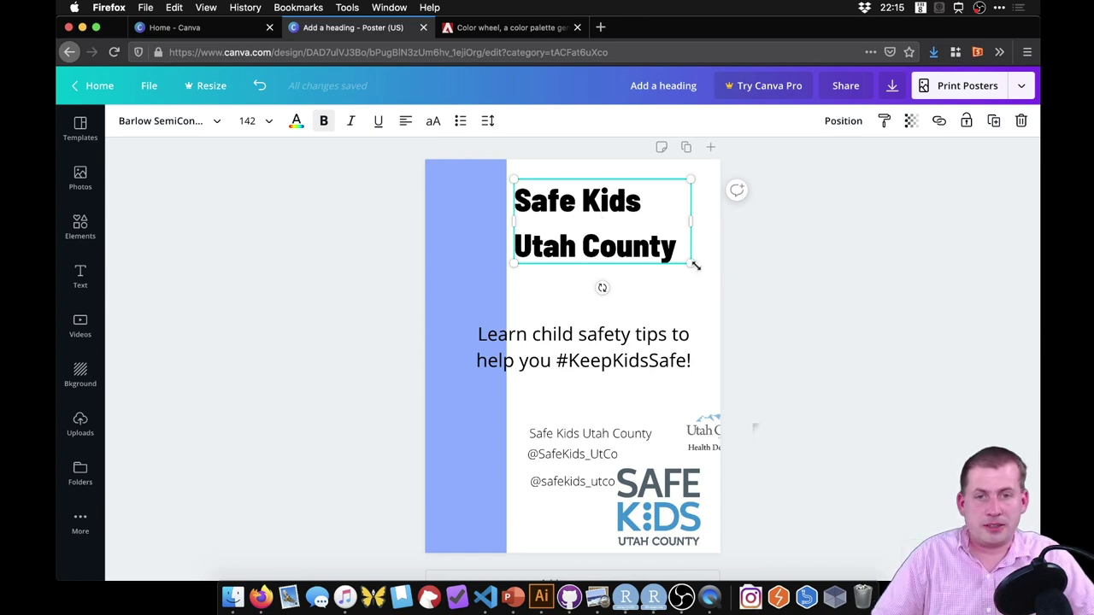
{"action": "left_click_drag", "start_coordinate": [689, 263], "coordinate": [722, 286]}
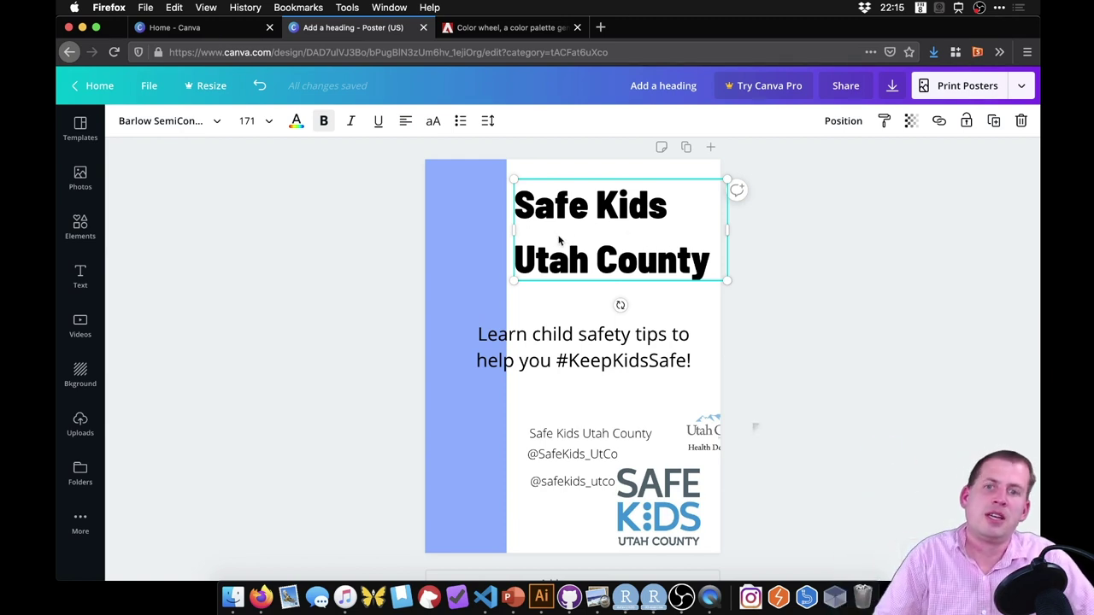
Select all of the heading's text and reduce its line height to 0.94
{"action": "double_click", "coordinate": [599, 201]}
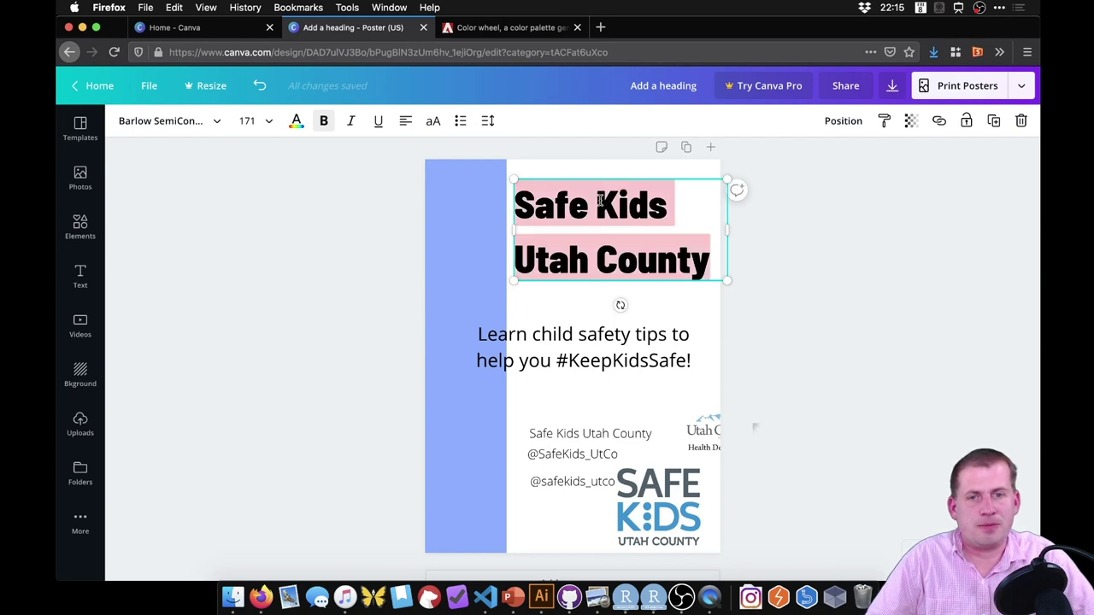
{"action": "left_click", "coordinate": [488, 122]}
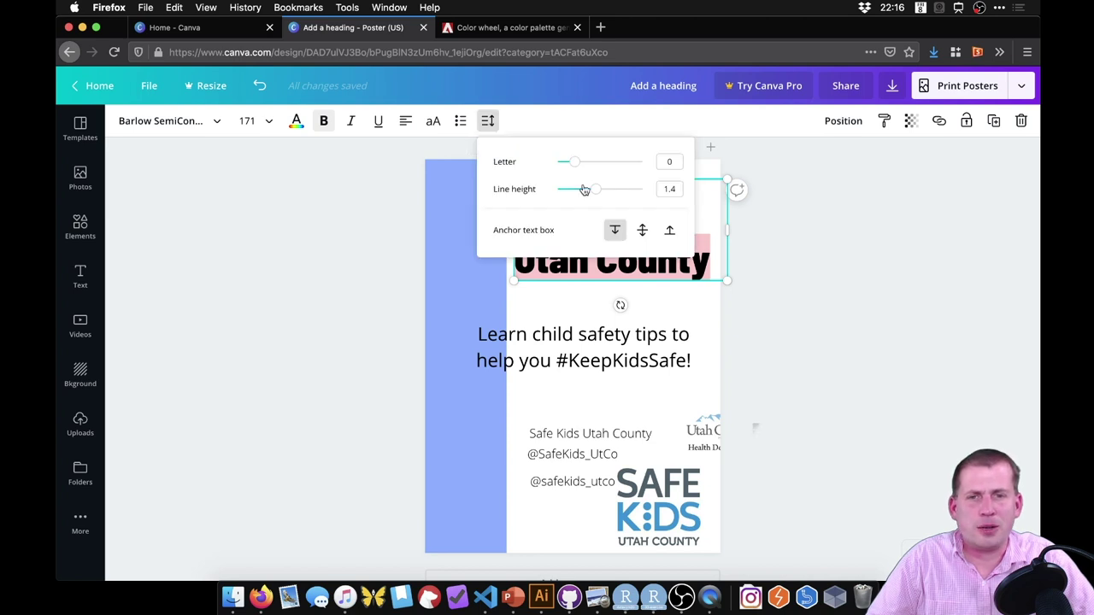
{"action": "left_click_drag", "start_coordinate": [596, 191], "coordinate": [578, 192]}
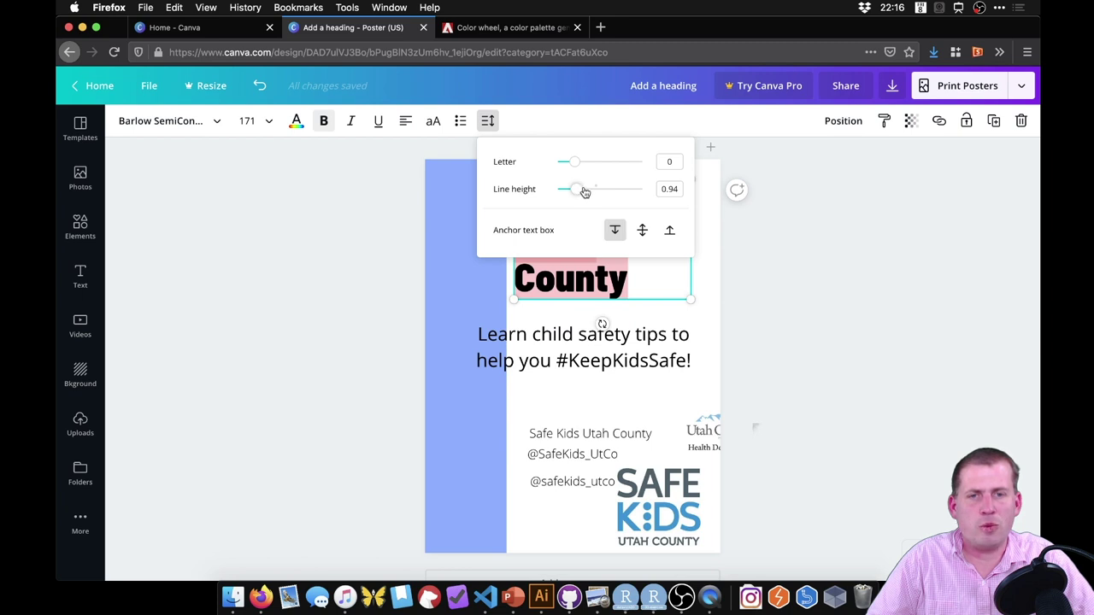
Set the heading's line height to 1.19 and widen its text box so "Utah County" fits on one line
{"action": "left_click", "coordinate": [585, 191]}
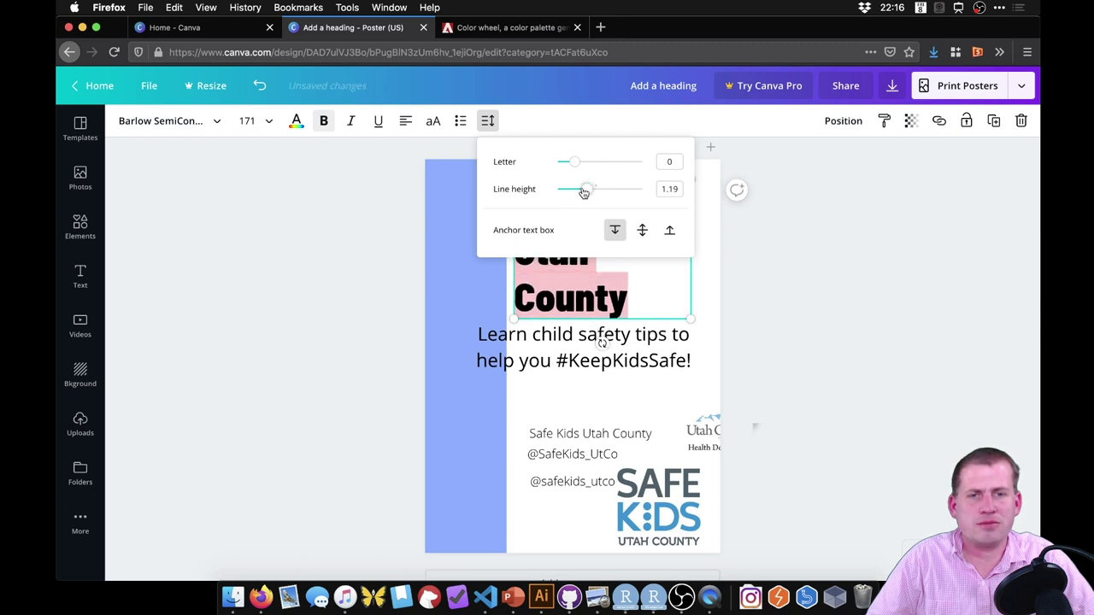
{"action": "left_click", "coordinate": [775, 260]}
{"action": "left_click", "coordinate": [628, 243]}
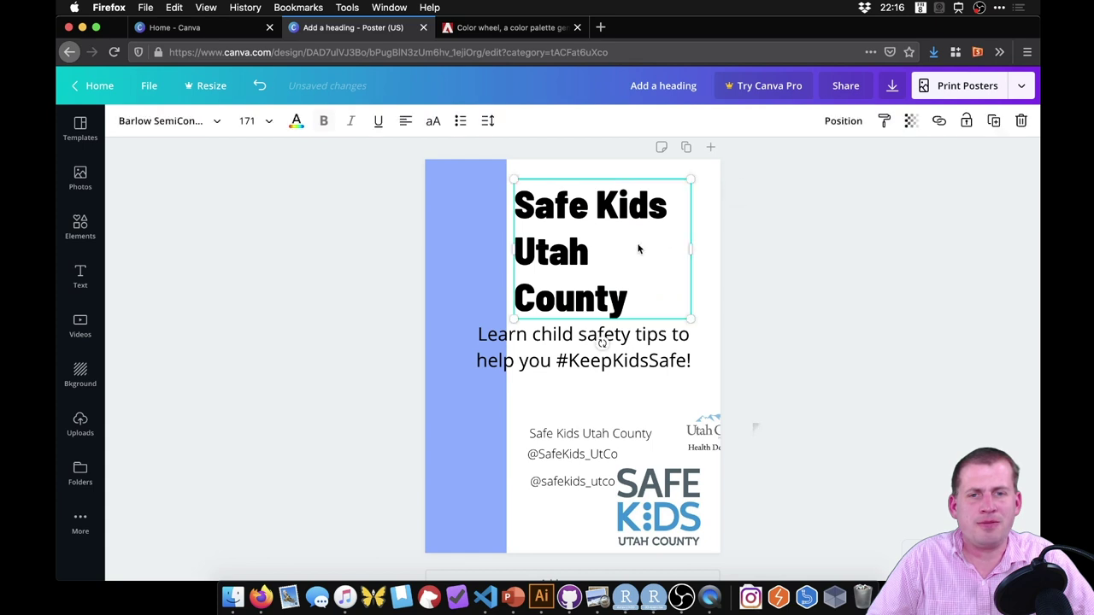
{"action": "left_click_drag", "start_coordinate": [699, 251], "coordinate": [715, 252]}
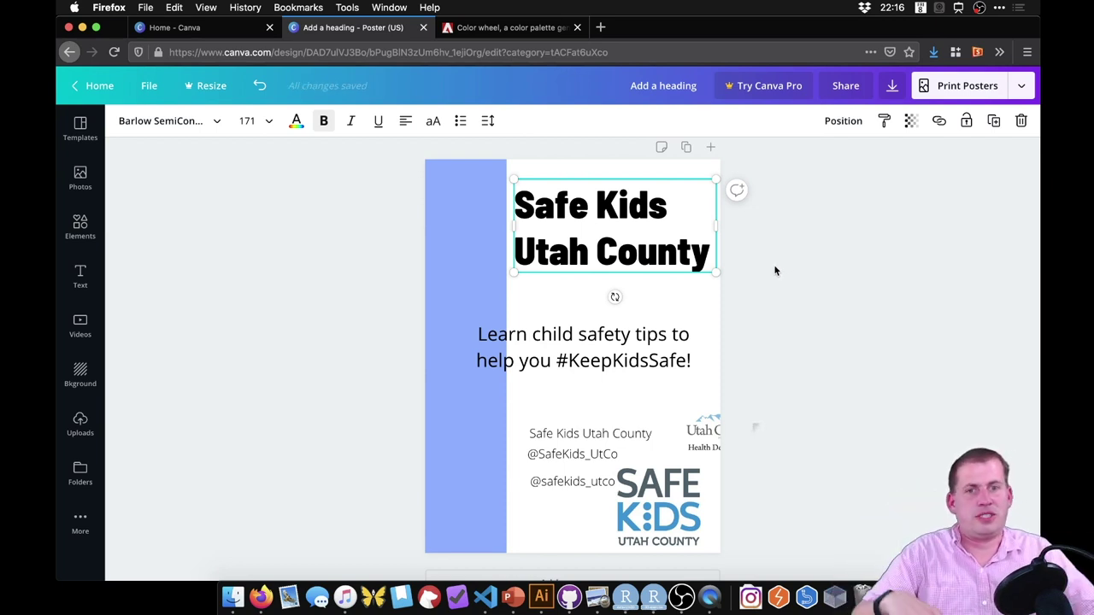
Switch to Preview to check the original flyer photo, close it and return to the poster
{"action": "left_click", "coordinate": [598, 597]}
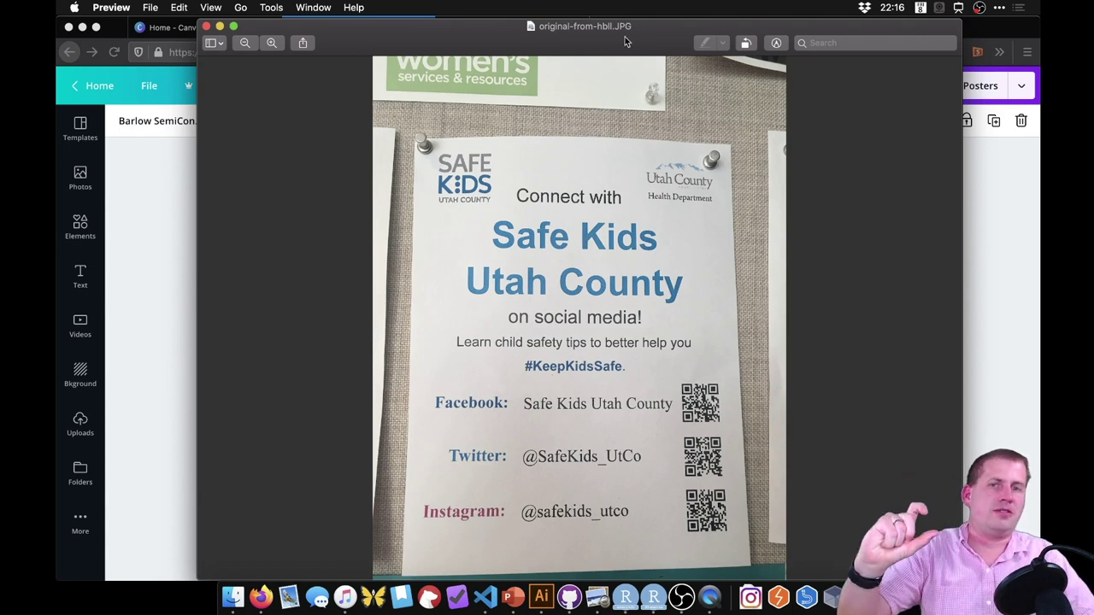
{"action": "key", "text": "super+w"}
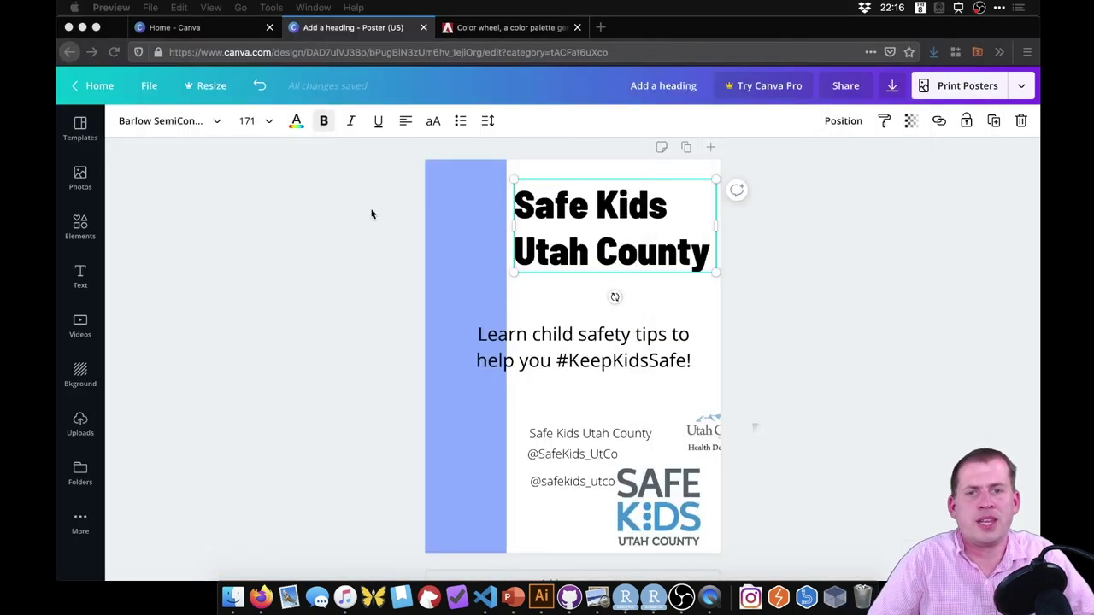
{"action": "left_click", "coordinate": [693, 307]}
Shift the "Learn child safety tips" tagline slightly and set its font to Barlow SemiCondensed
{"action": "mouse_move", "coordinate": [555, 339]}
{"action": "left_mouse_down"}
{"action": "mouse_move", "coordinate": [606, 323]}
{"action": "mouse_move", "coordinate": [595, 334]}
{"action": "mouse_move", "coordinate": [564, 325]}
{"action": "mouse_move", "coordinate": [566, 334]}
{"action": "left_mouse_up"}
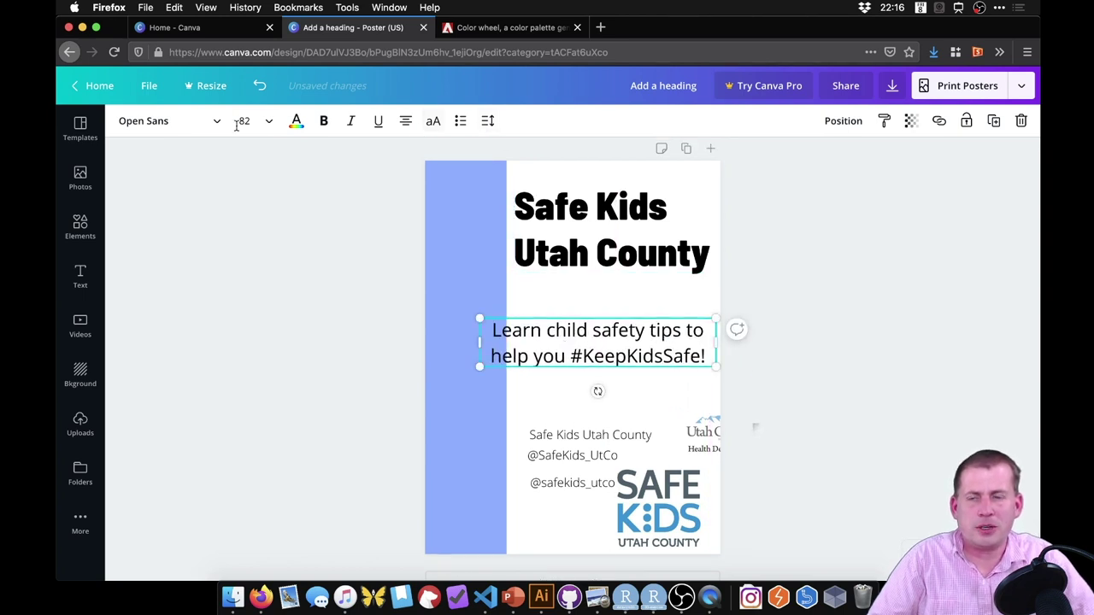
{"action": "left_click", "coordinate": [597, 212]}
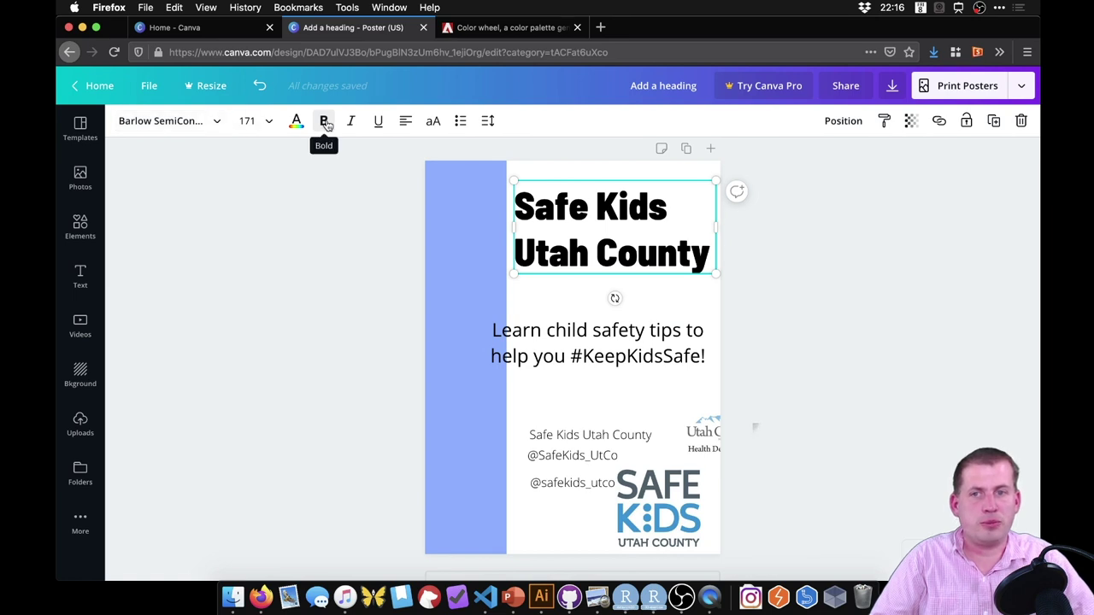
{"action": "left_click", "coordinate": [569, 328]}
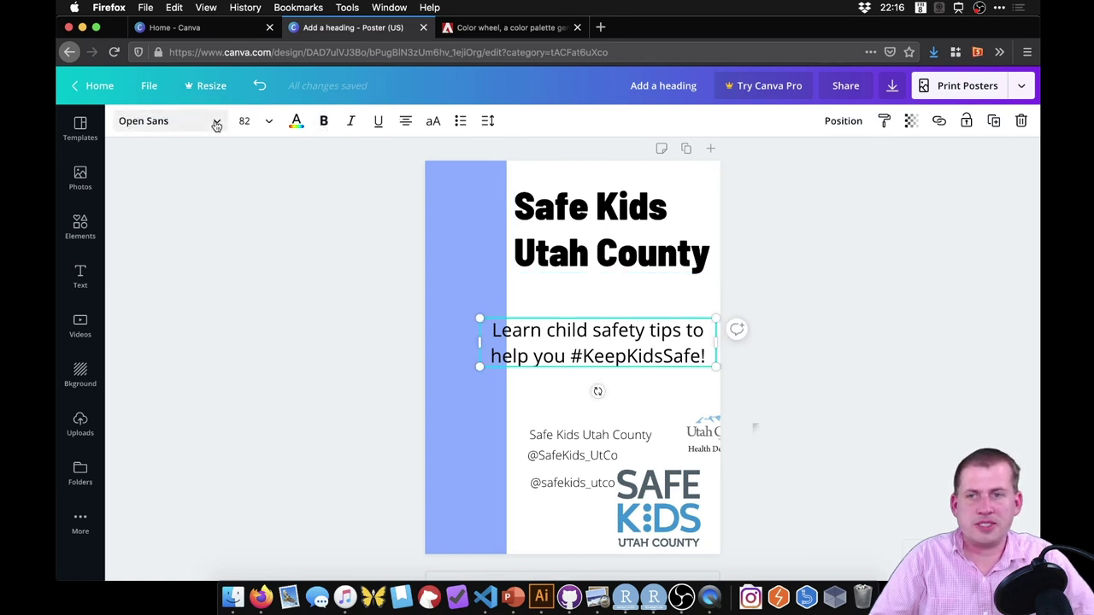
{"action": "left_click", "coordinate": [217, 125]}
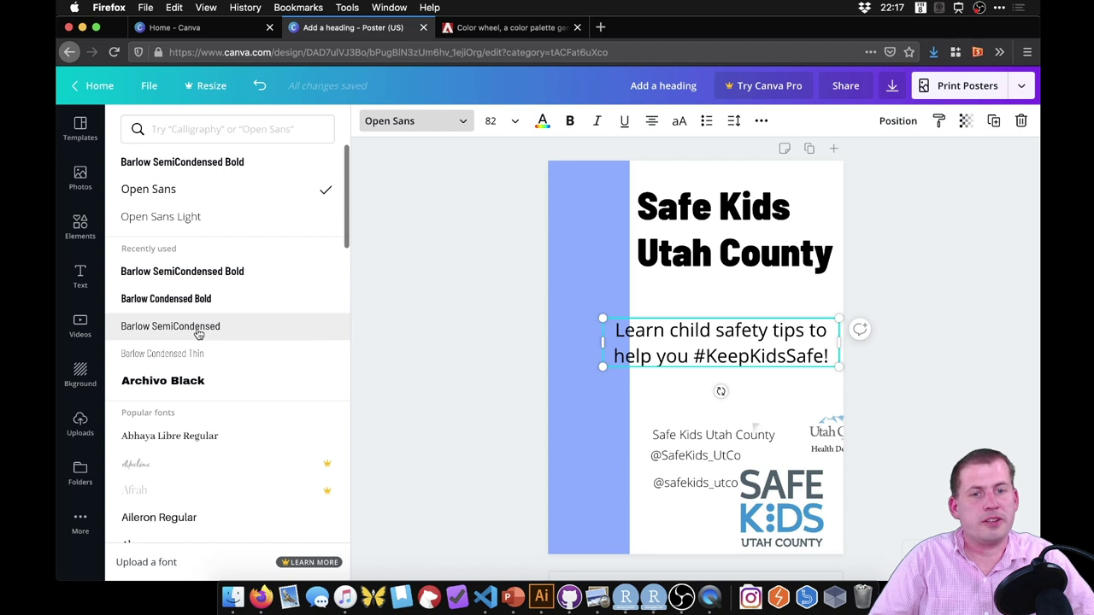
{"action": "left_click", "coordinate": [198, 329]}
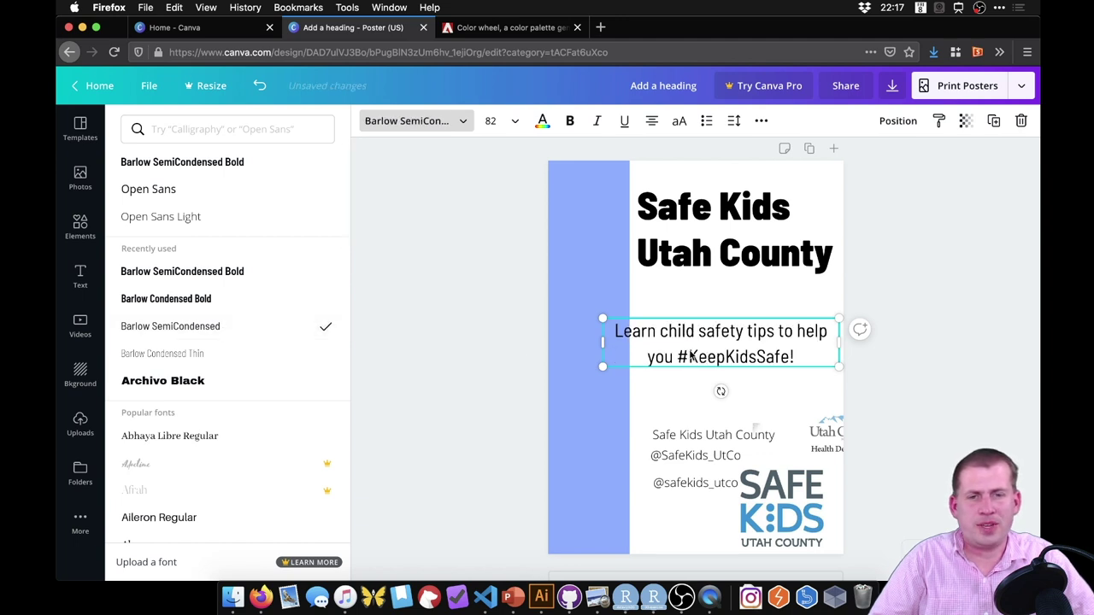
Left-align the tagline and move it beneath the heading, lined up with the heading's starting edge
{"action": "left_click", "coordinate": [651, 120]}
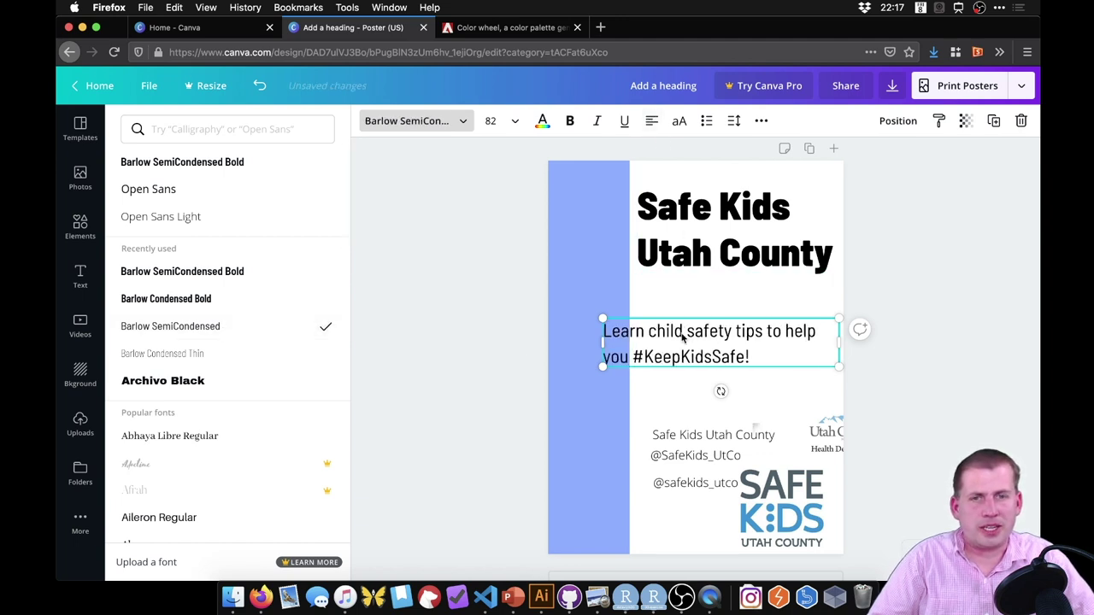
{"action": "left_click_drag", "start_coordinate": [679, 337], "coordinate": [639, 313]}
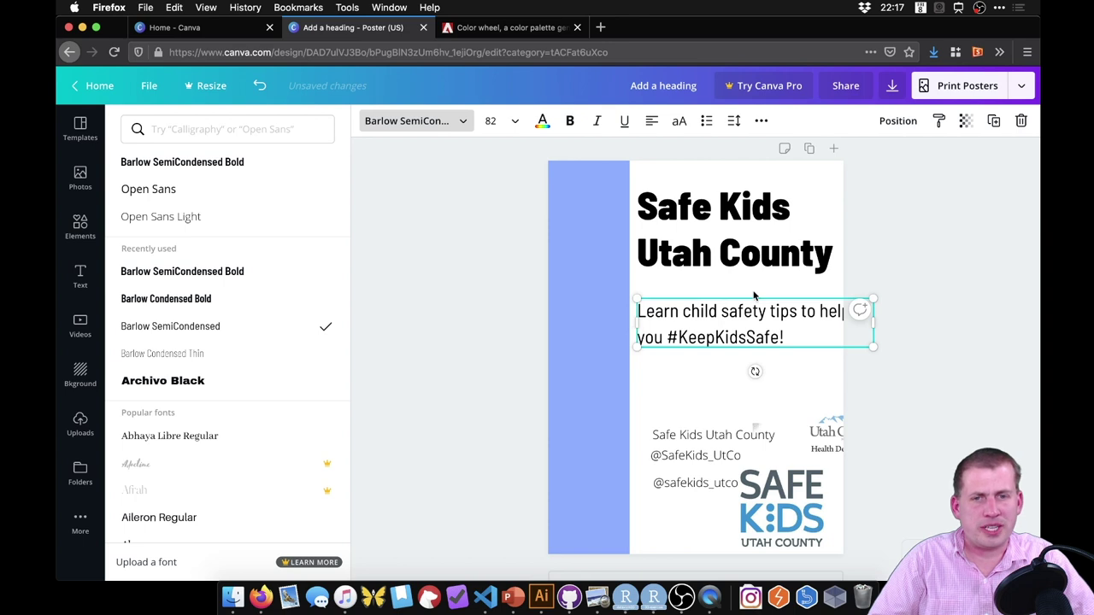
{"action": "key", "text": "Escape"}
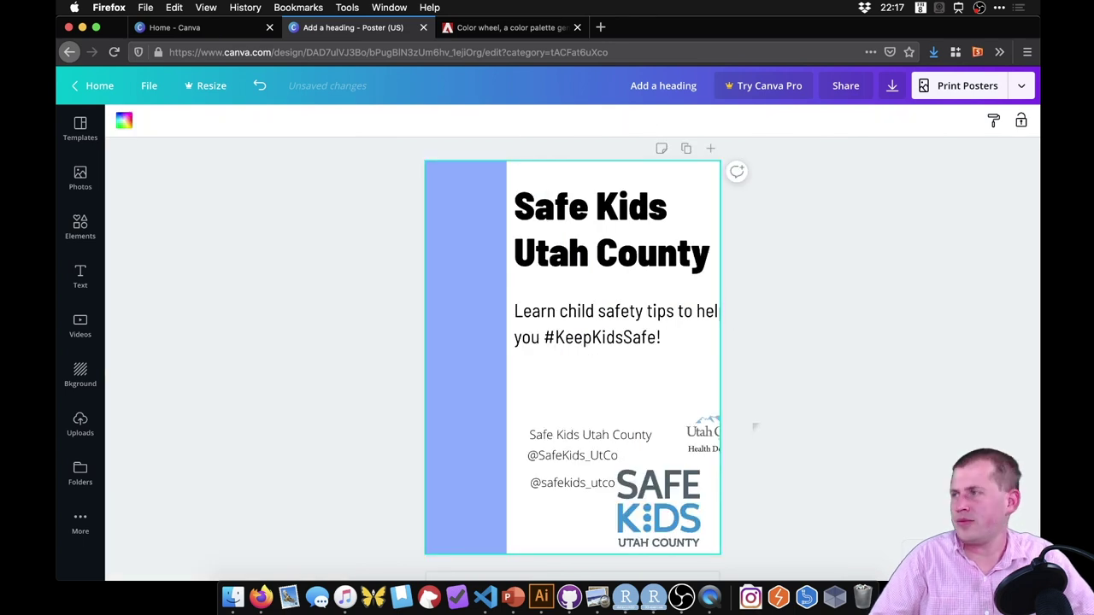
Scale the tagline down to font size 74.4 and narrow its text box so "help" wraps to the second line
{"action": "left_click", "coordinate": [650, 319]}
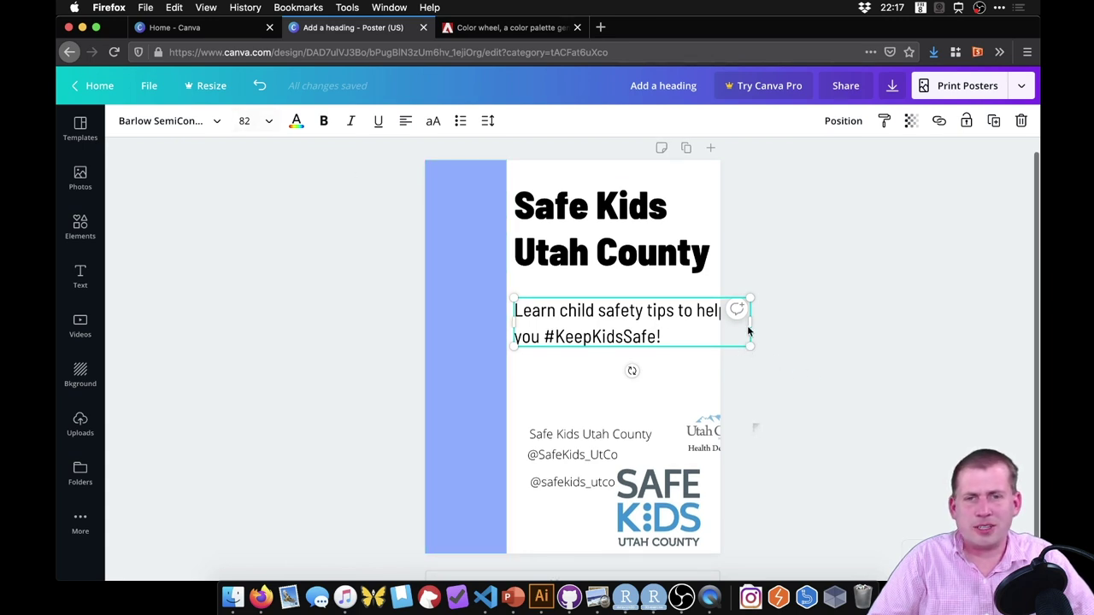
{"action": "left_click_drag", "start_coordinate": [750, 346], "coordinate": [727, 355]}
{"action": "double_click", "coordinate": [692, 309]}
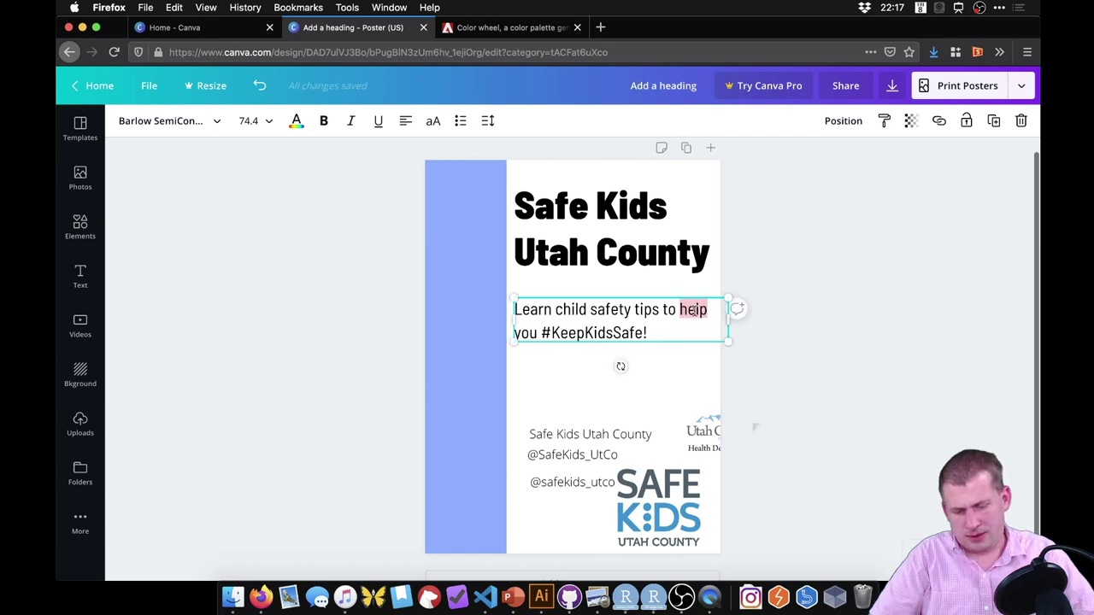
{"action": "left_click", "coordinate": [693, 309]}
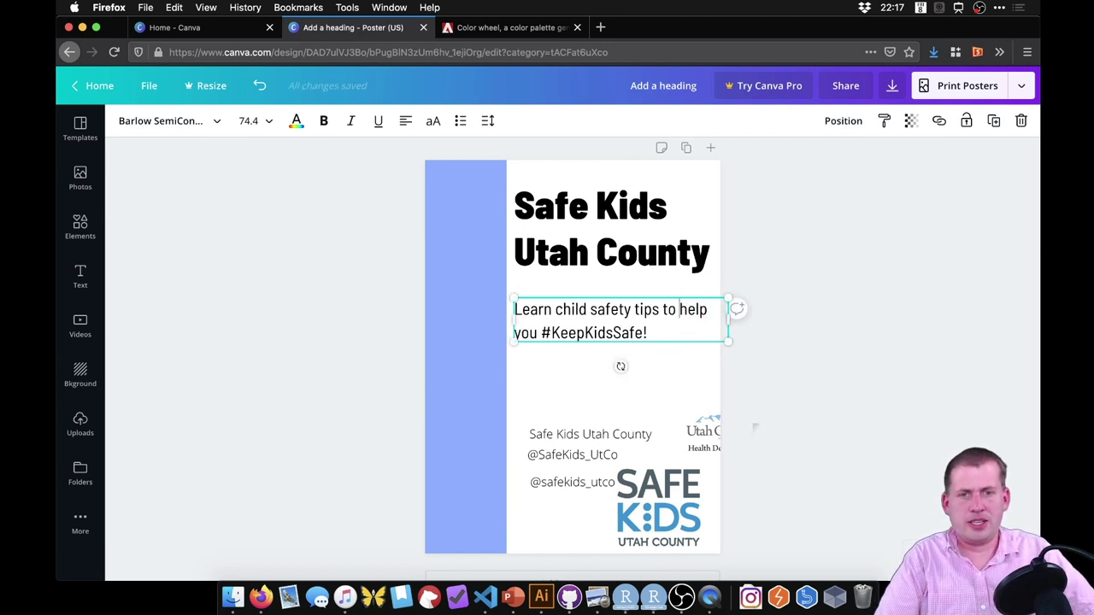
{"action": "left_click_drag", "start_coordinate": [728, 311], "coordinate": [692, 311]}
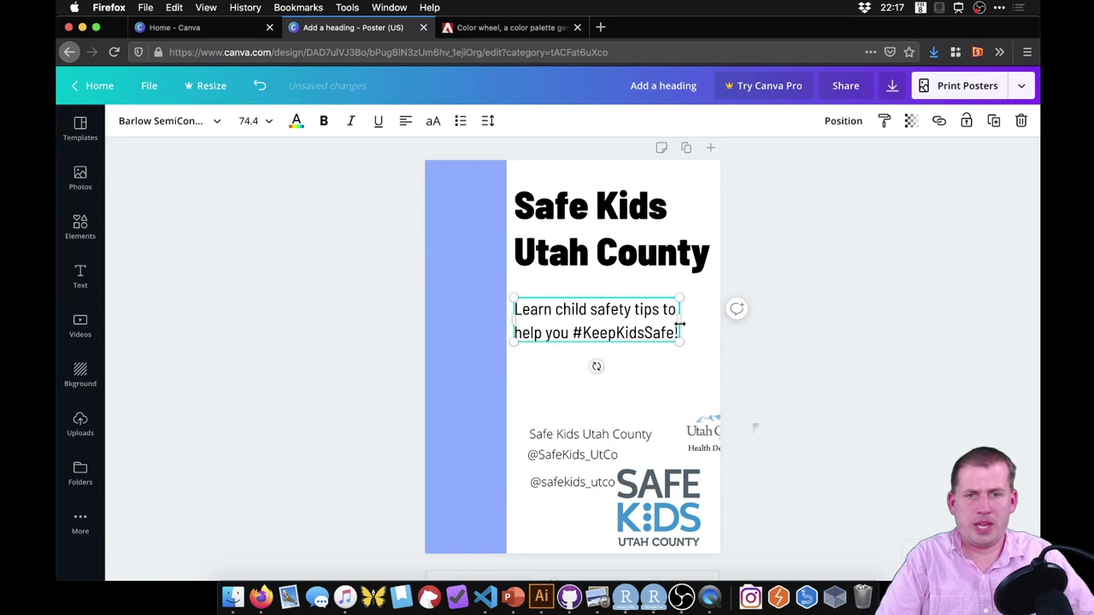
Enlarge the tagline to font size 87.7 to match the heading's width and move it slightly lower
{"action": "left_click_drag", "start_coordinate": [681, 342], "coordinate": [708, 356]}
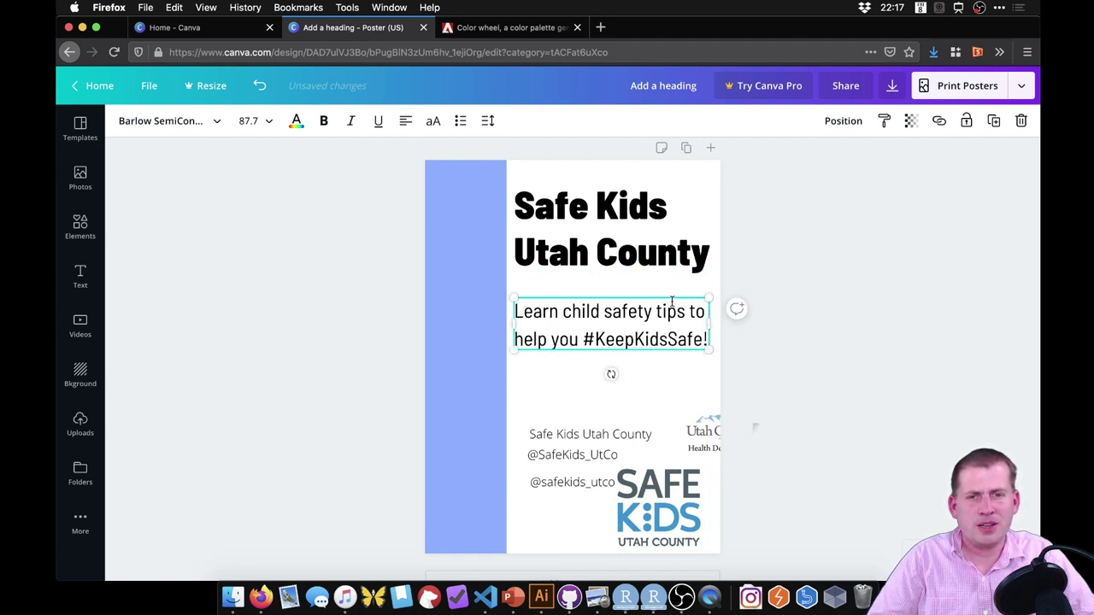
{"action": "left_click_drag", "start_coordinate": [671, 297], "coordinate": [673, 310]}
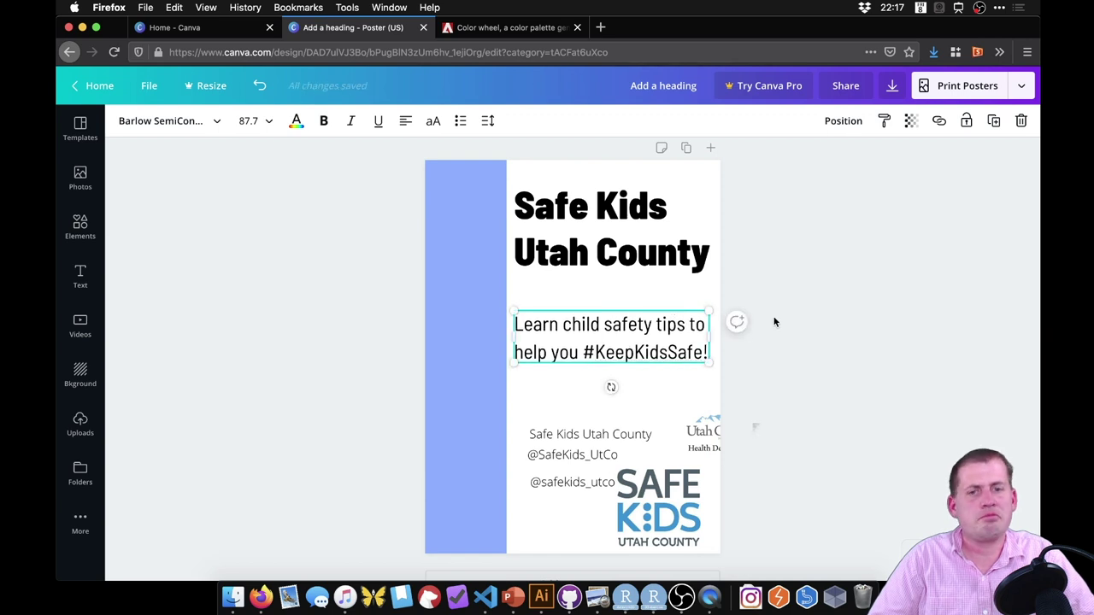
{"action": "left_click", "coordinate": [800, 299]}
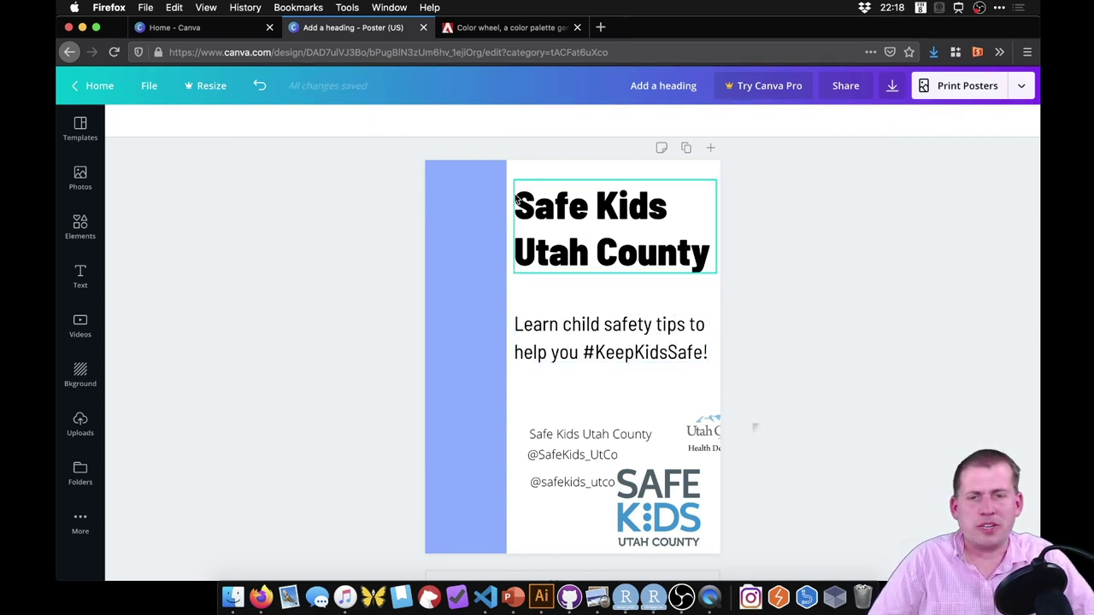
Switch to Adobe Color and copy the yellow swatch's hex code FFF373
{"action": "left_click", "coordinate": [608, 354]}
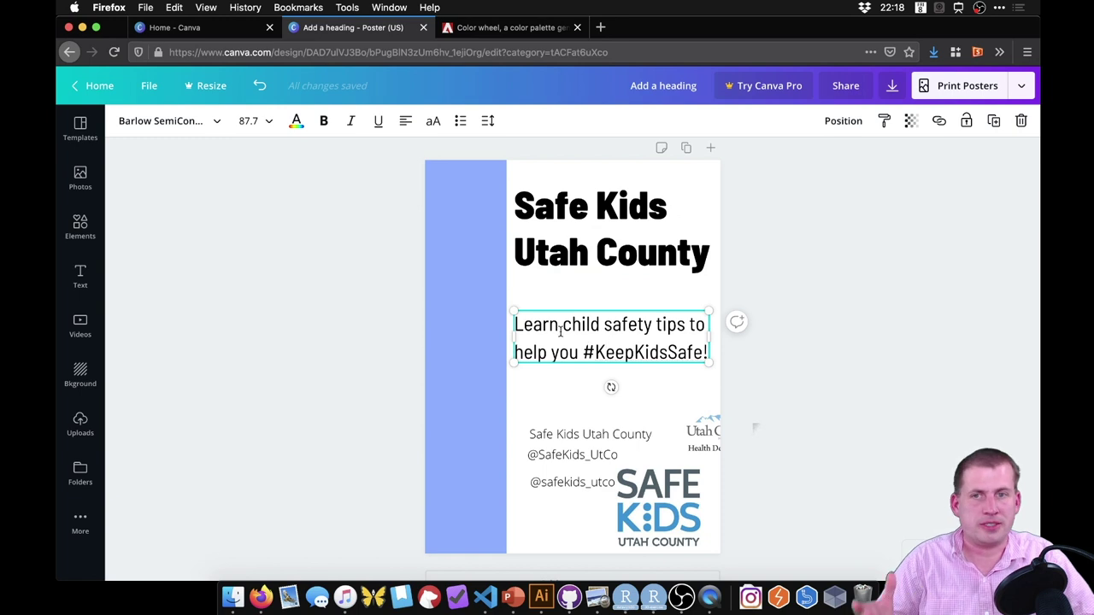
{"action": "left_click", "coordinate": [531, 28]}
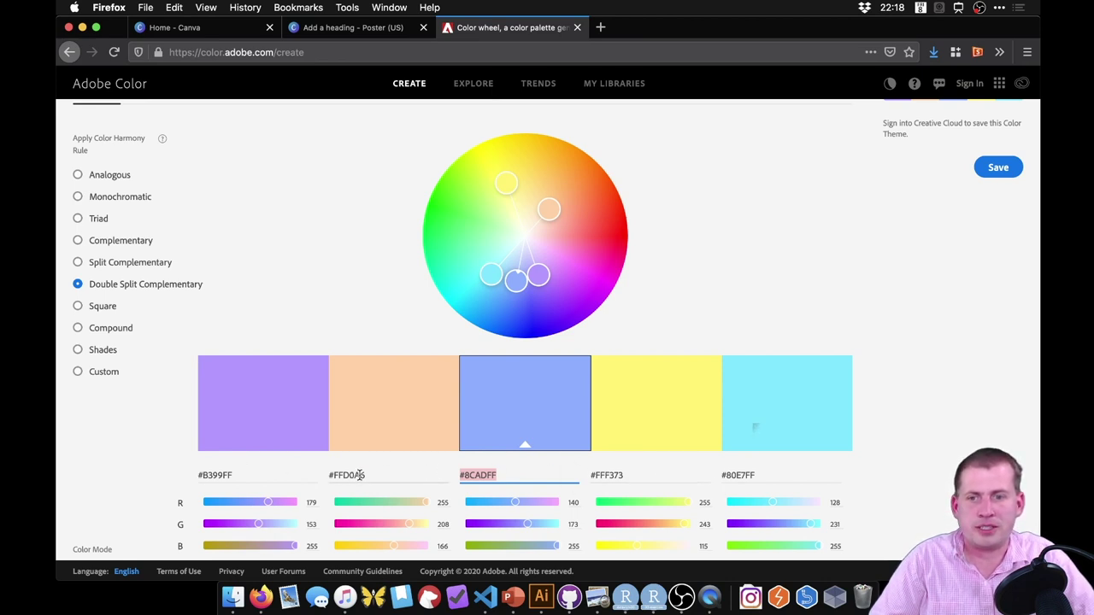
{"action": "left_click", "coordinate": [611, 477]}
{"action": "key", "text": "super+c"}
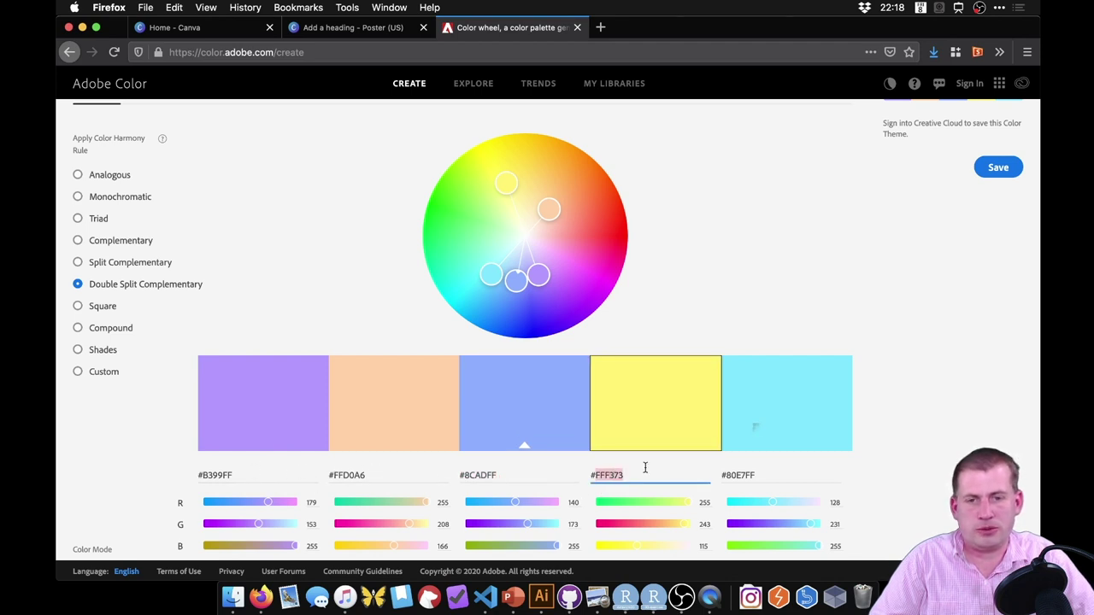
Back in the Canva poster, make "#KeepKidsSafe" in the tagline bold and widen the text box to keep two lines
{"action": "left_click", "coordinate": [349, 29]}
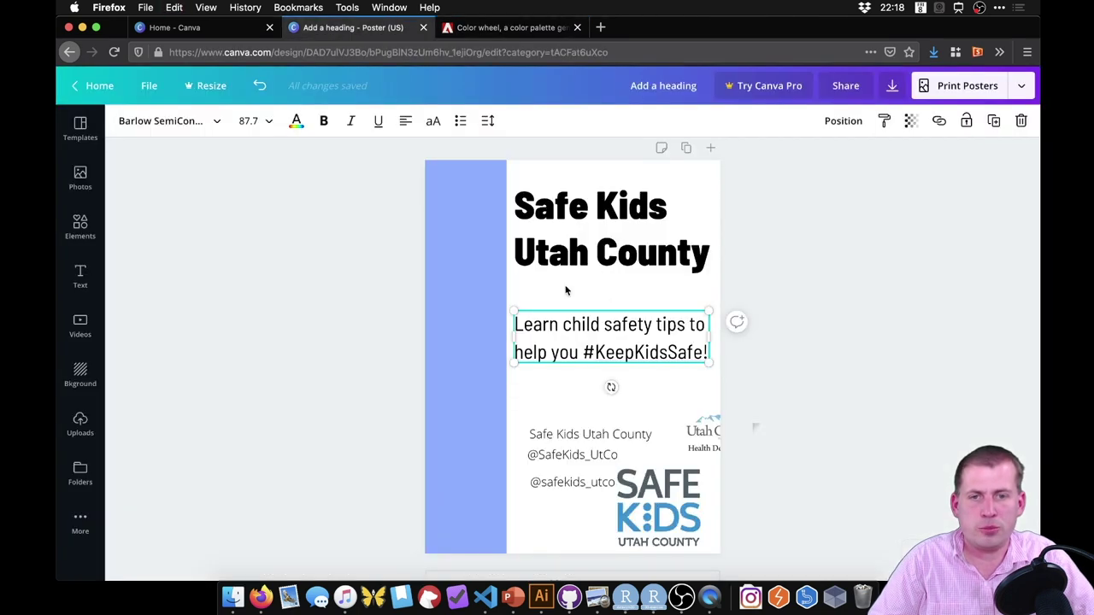
{"action": "double_click", "coordinate": [644, 352]}
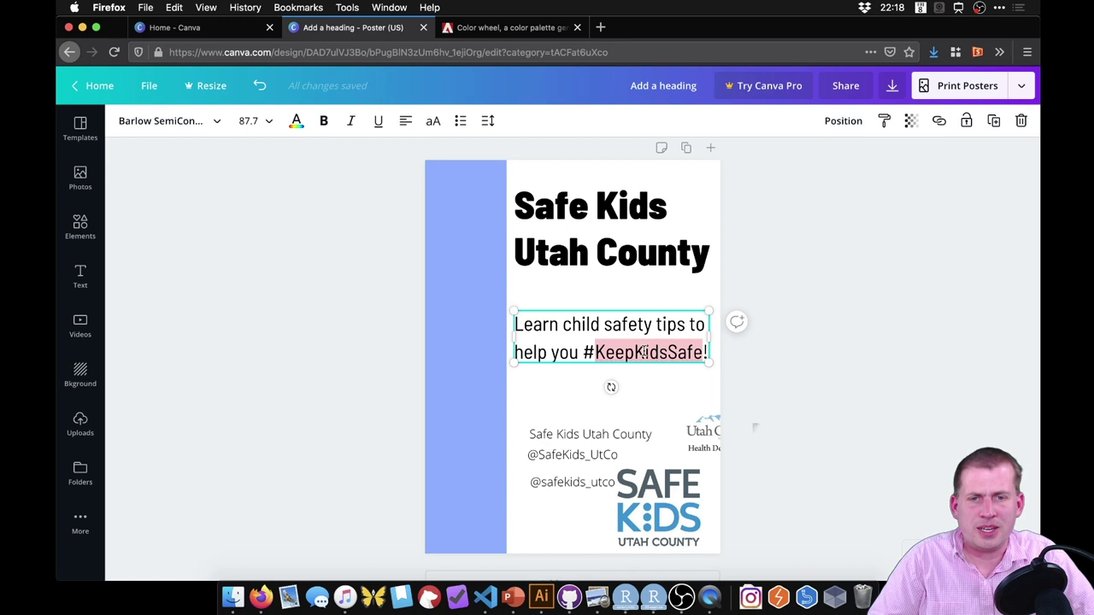
{"action": "left_click", "coordinate": [587, 352]}
{"action": "key", "text": "shift+Right"}
{"action": "key", "text": "shift+Right"}
{"action": "key", "text": "shift+Right"}
{"action": "key", "text": "shift+Right"}
{"action": "key", "text": "shift+Right"}
{"action": "key", "text": "shift+Right"}
{"action": "key", "text": "shift+Right"}
{"action": "key", "text": "shift+Right"}
{"action": "left_click_drag", "start_coordinate": [584, 352], "coordinate": [707, 351]}
{"action": "scroll", "coordinate": [703, 350], "scroll_direction": "up", "scroll_amount": 1}
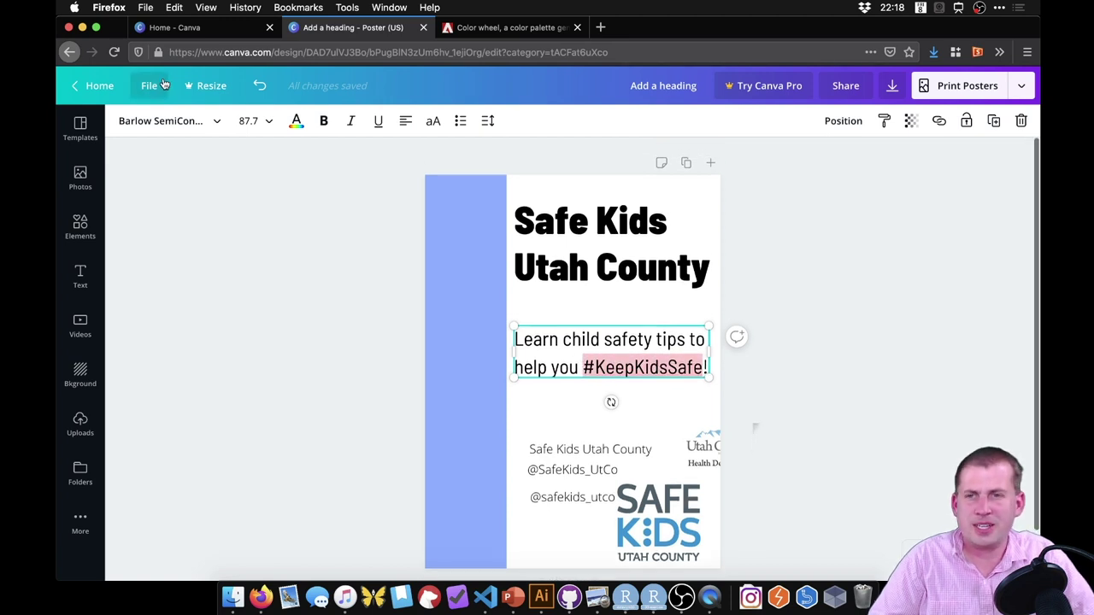
{"action": "left_click", "coordinate": [325, 122]}
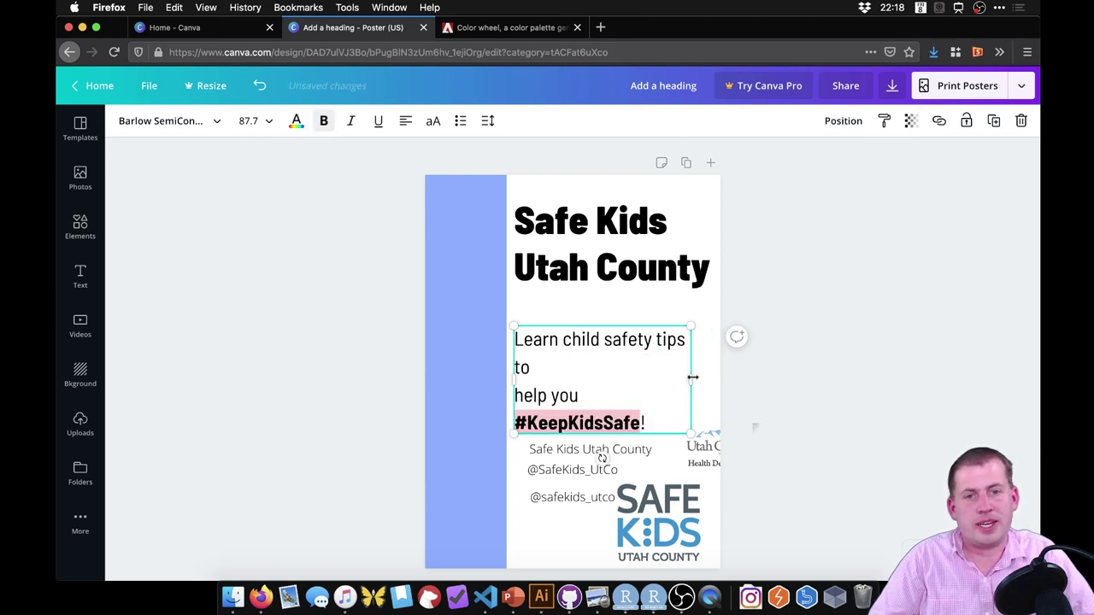
{"action": "left_click_drag", "start_coordinate": [699, 378], "coordinate": [716, 379]}
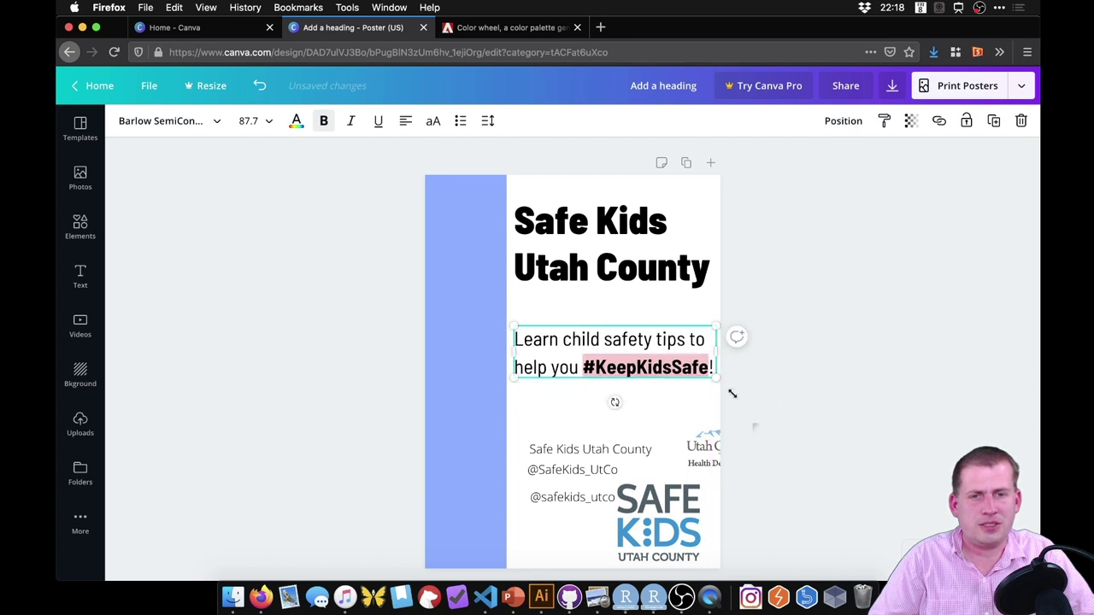
Color the "#KeepKidsSafe" text with the copied yellow FFF373 and deselect the tagline
{"action": "left_click", "coordinate": [296, 120]}
{"action": "left_click", "coordinate": [209, 130]}
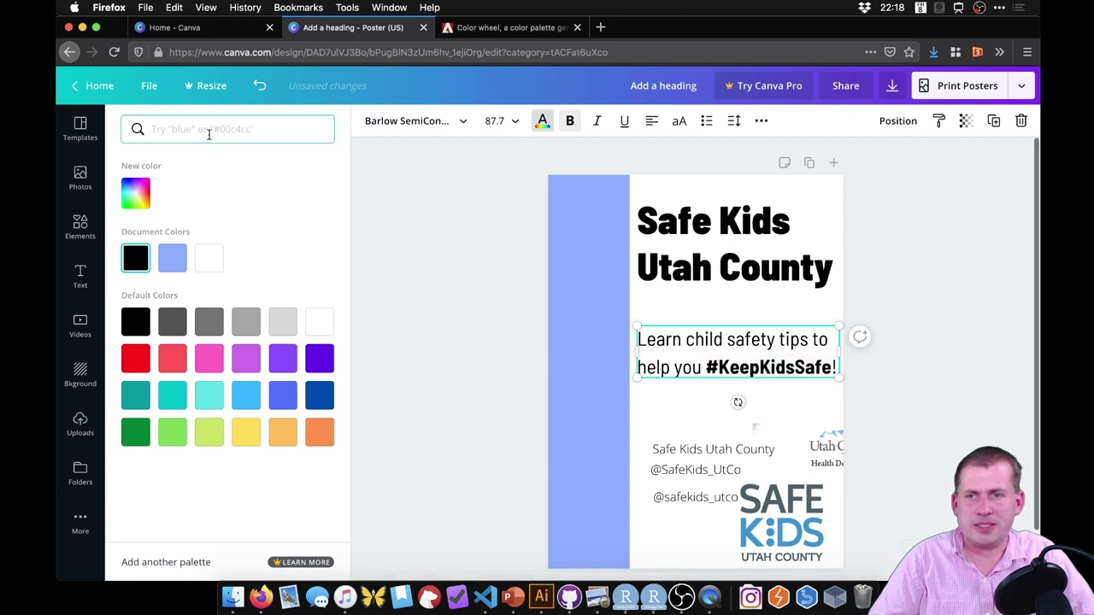
{"action": "key", "text": "super+v"}
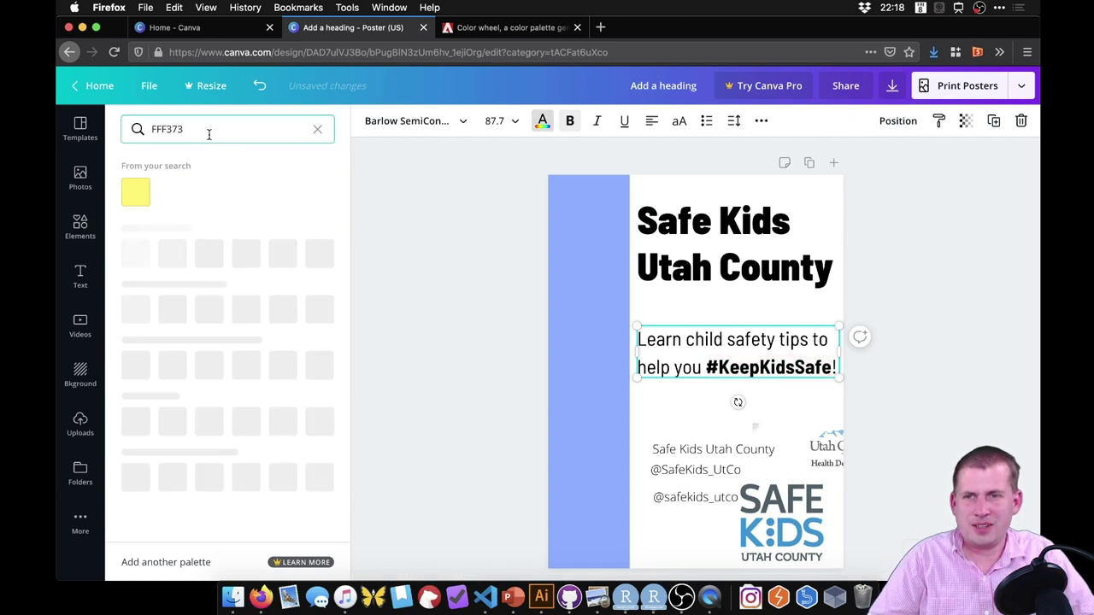
{"action": "left_click", "coordinate": [134, 191]}
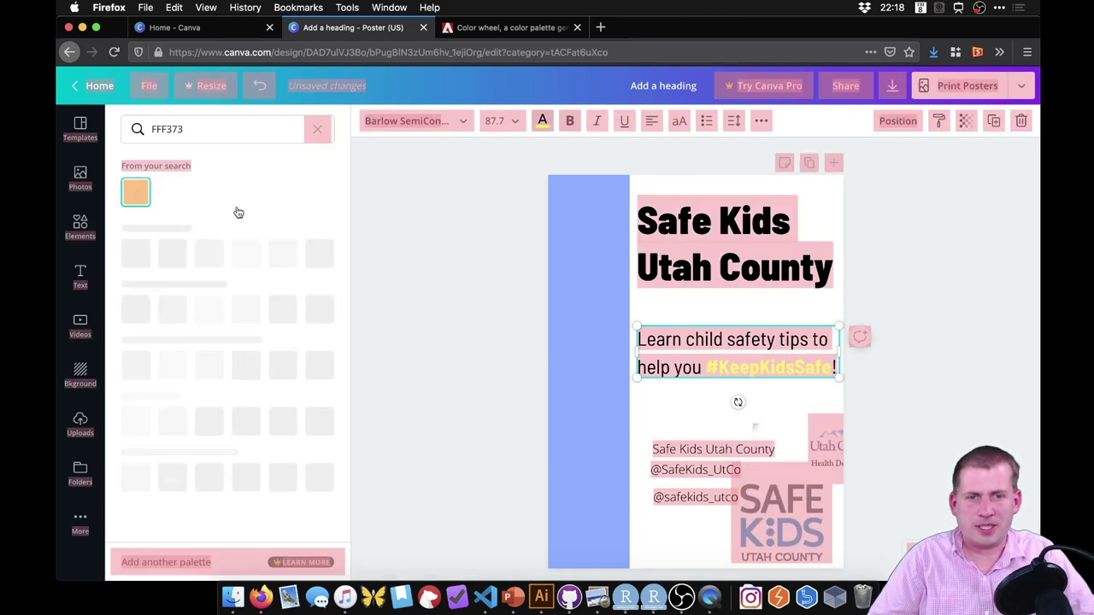
{"action": "left_click", "coordinate": [456, 223]}
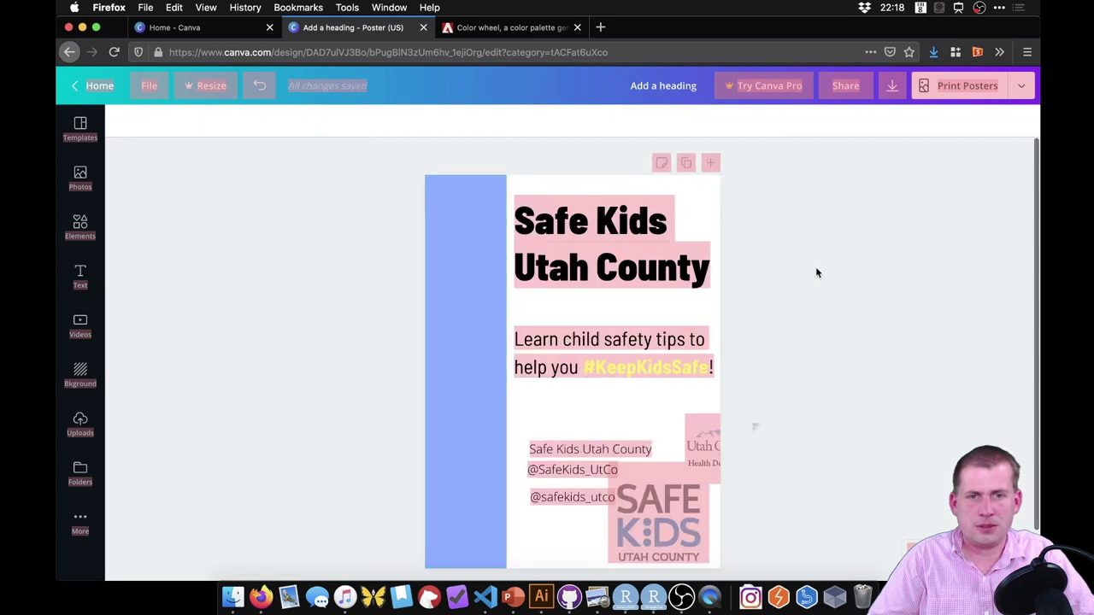
{"action": "left_click", "coordinate": [641, 354]}
{"action": "left_click", "coordinate": [823, 303]}
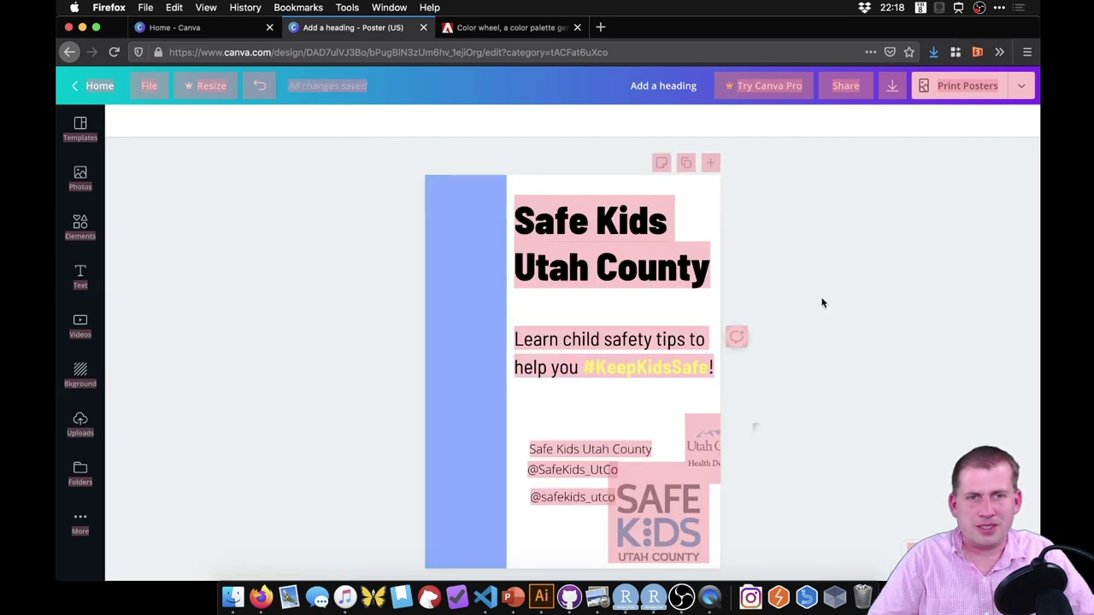
{"action": "left_click", "coordinate": [631, 53]}
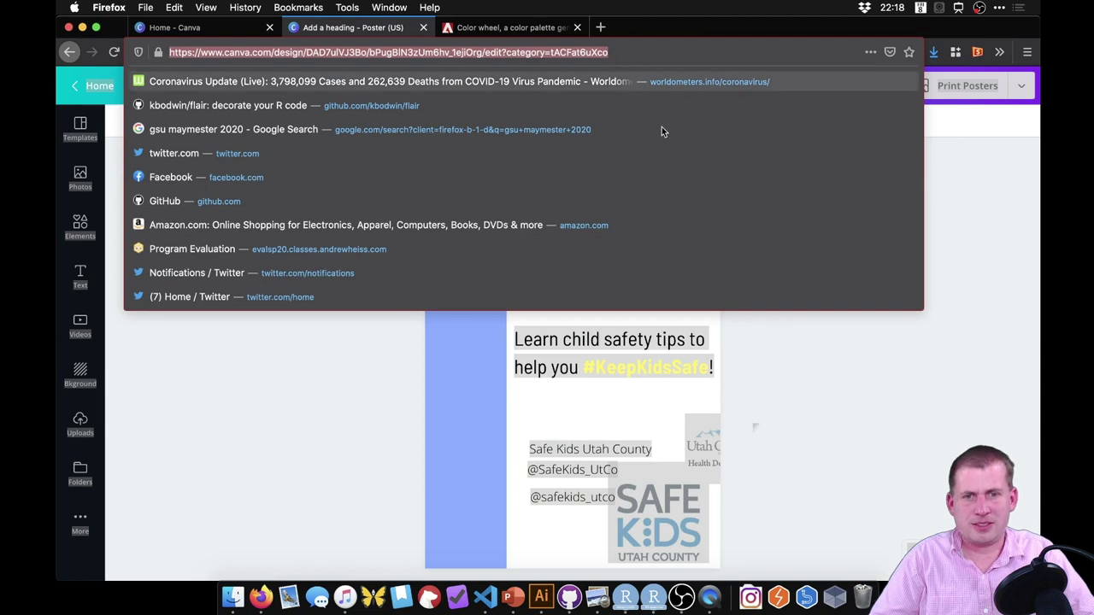
{"action": "key", "text": "Escape"}
{"action": "left_click", "coordinate": [681, 57]}
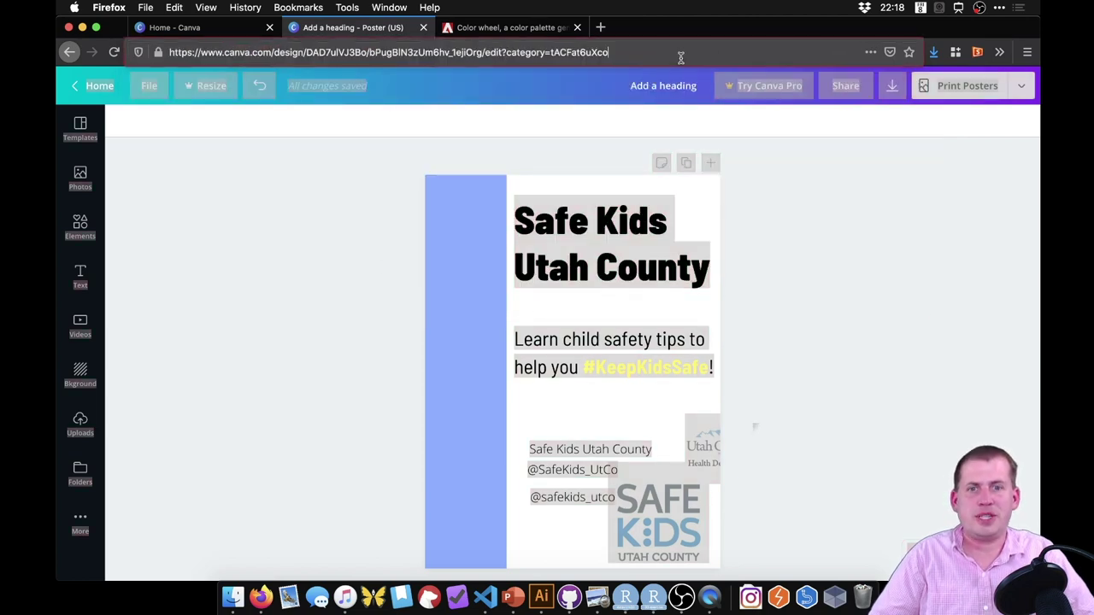
Reload the Canva poster page to clear the whole-page text selection and collapse the template list for more canvas space
{"action": "left_click", "coordinate": [681, 57]}
{"action": "key", "text": "Return"}
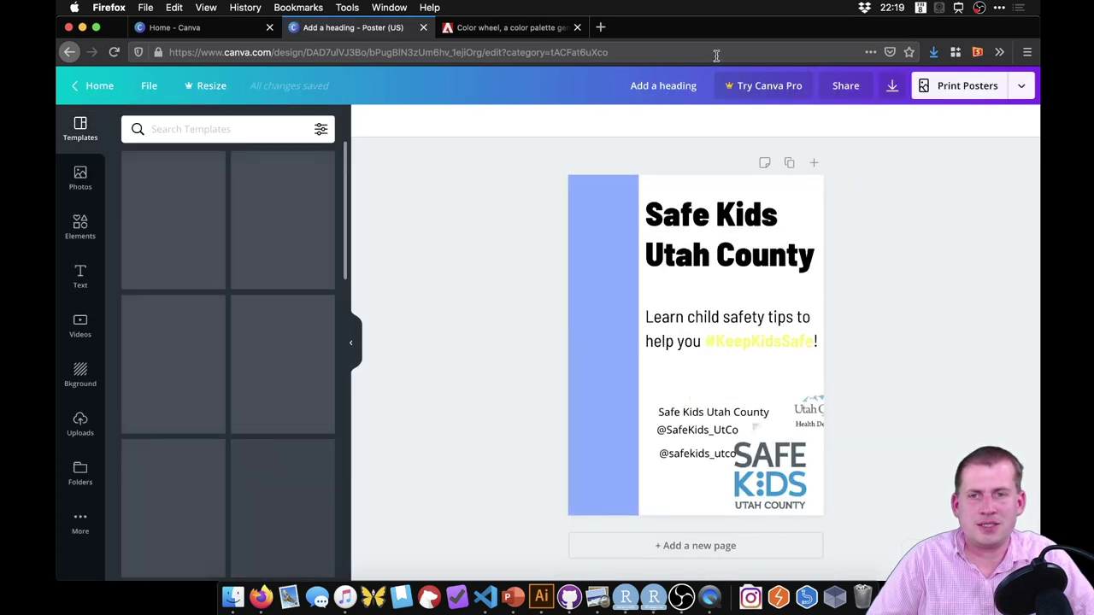
{"action": "left_click", "coordinate": [356, 342]}
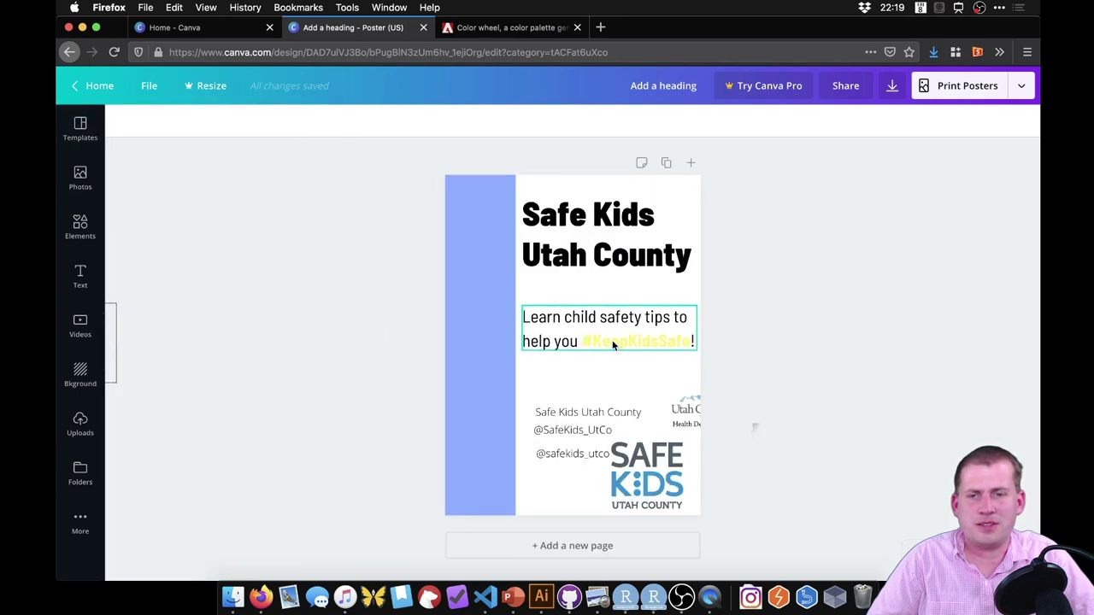
Switch to Adobe Color and copy the purple swatch's hex code B499FF
{"action": "left_click", "coordinate": [504, 28]}
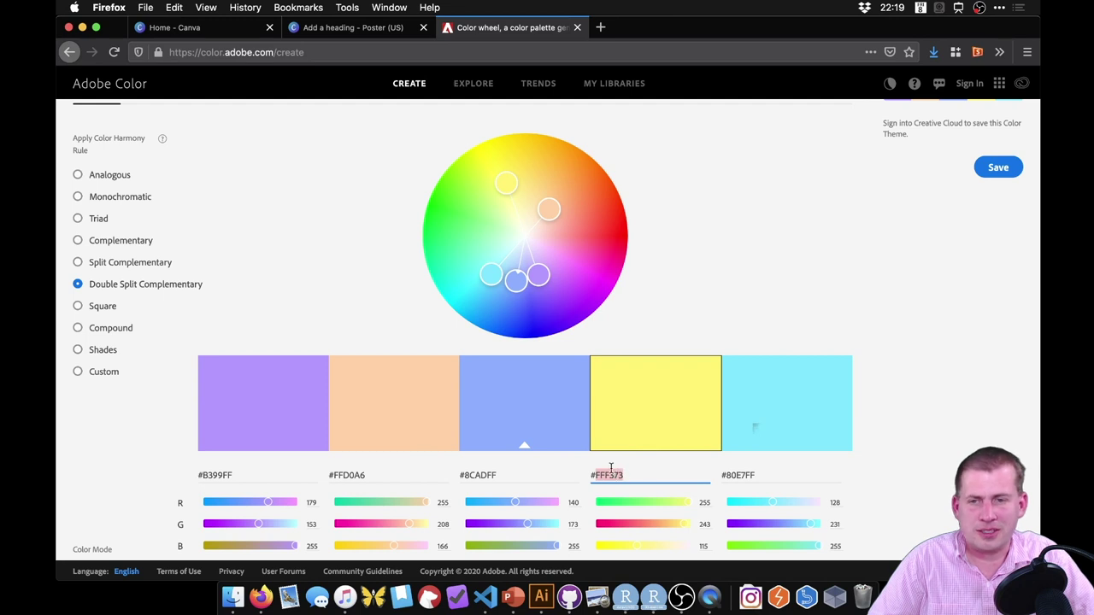
{"action": "scroll", "coordinate": [683, 522], "scroll_direction": "down", "scroll_amount": 1}
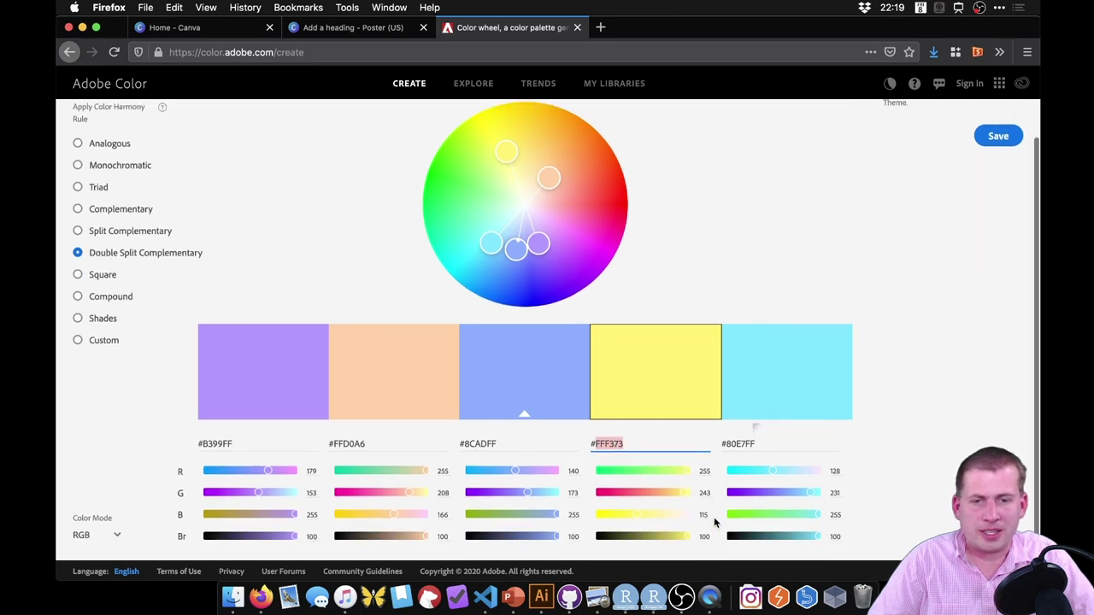
{"action": "mouse_move", "coordinate": [689, 537]}
{"action": "left_mouse_down"}
{"action": "mouse_move", "coordinate": [658, 537]}
{"action": "mouse_move", "coordinate": [705, 543]}
{"action": "left_mouse_up"}
{"action": "scroll", "coordinate": [658, 536], "scroll_direction": "up", "scroll_amount": 1}
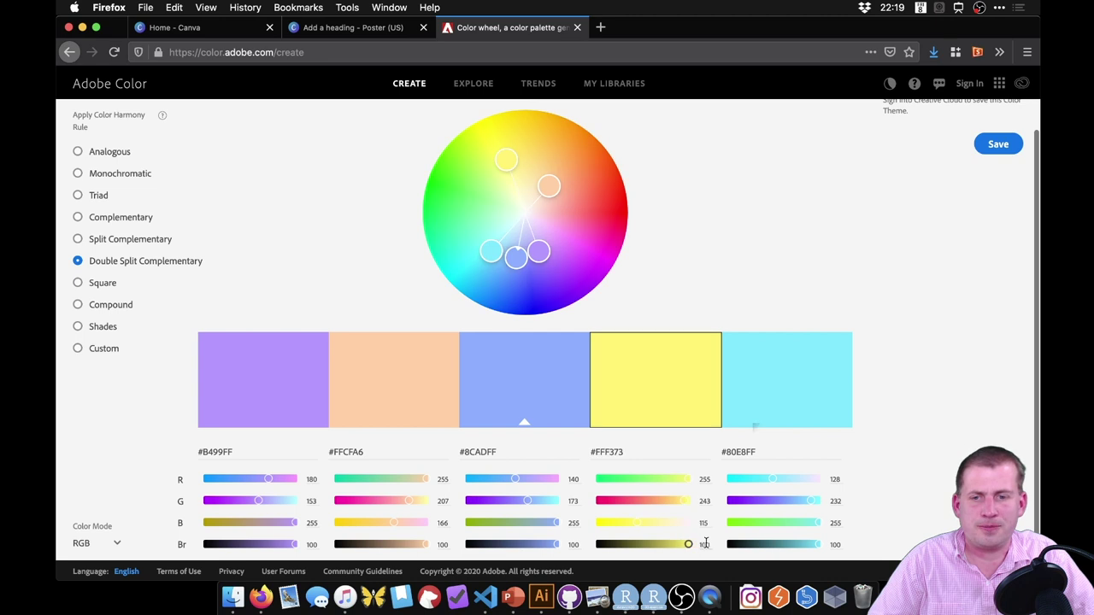
{"action": "left_click", "coordinate": [221, 451]}
{"action": "key", "text": "super+c"}
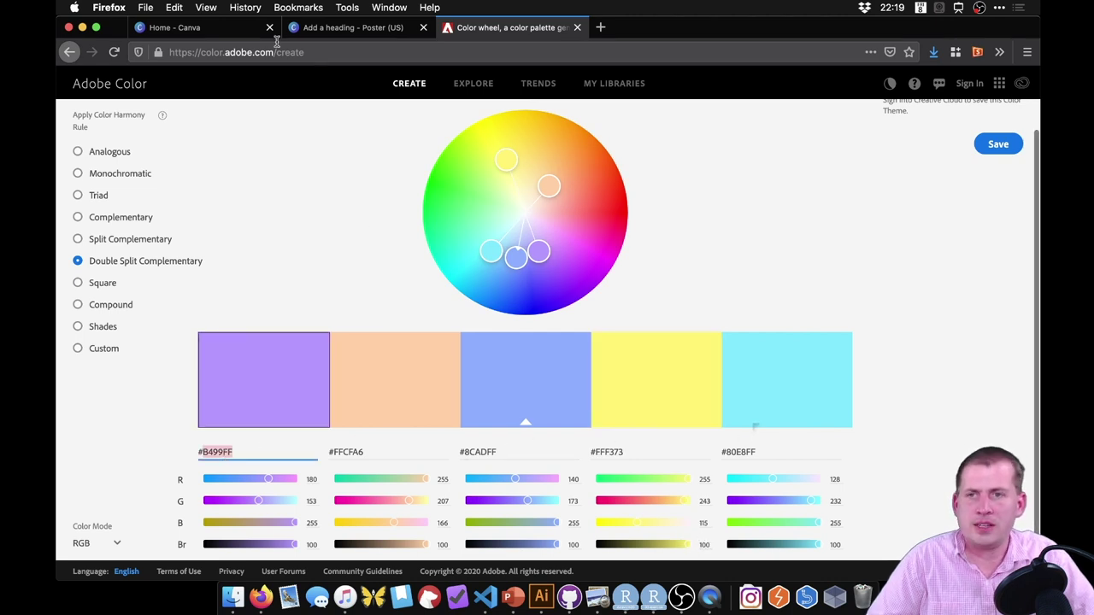
Back in the Canva poster, recolor "#KeepKidsSafe" in the tagline with the copied purple B499FF and deselect the tagline
{"action": "left_click", "coordinate": [346, 28]}
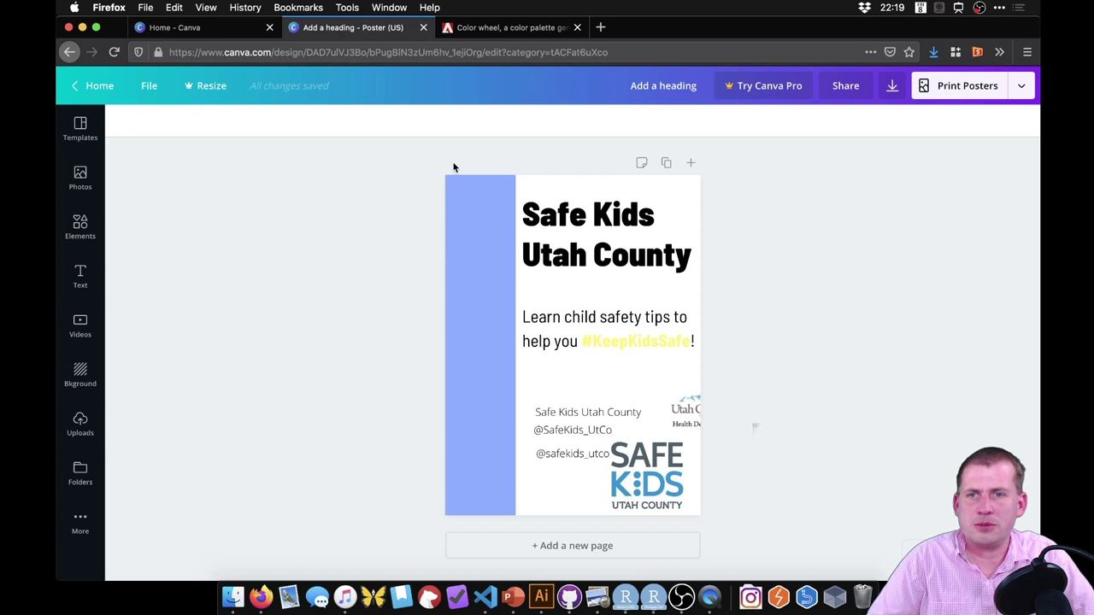
{"action": "left_click", "coordinate": [583, 340]}
{"action": "left_click_drag", "start_coordinate": [584, 340], "coordinate": [691, 340]}
{"action": "left_click", "coordinate": [295, 121]}
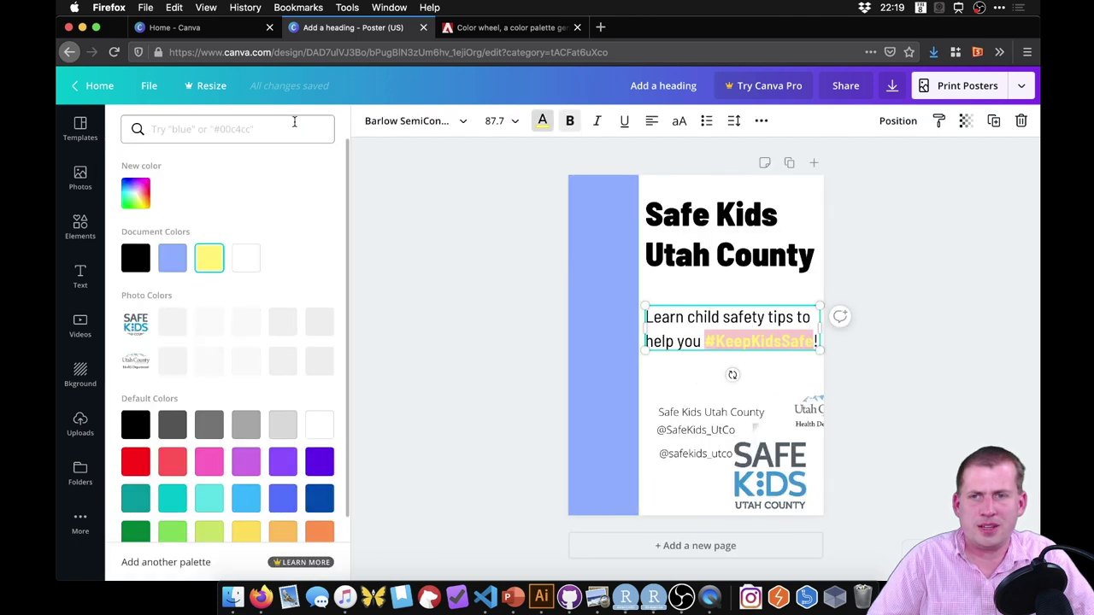
{"action": "key", "text": "super+v"}
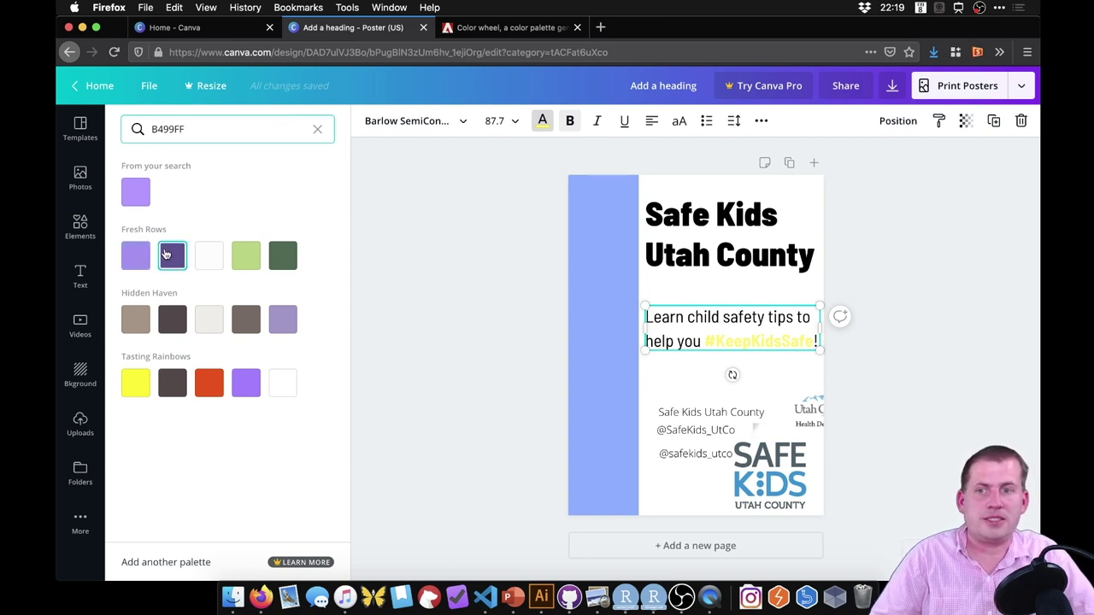
{"action": "left_click", "coordinate": [137, 193]}
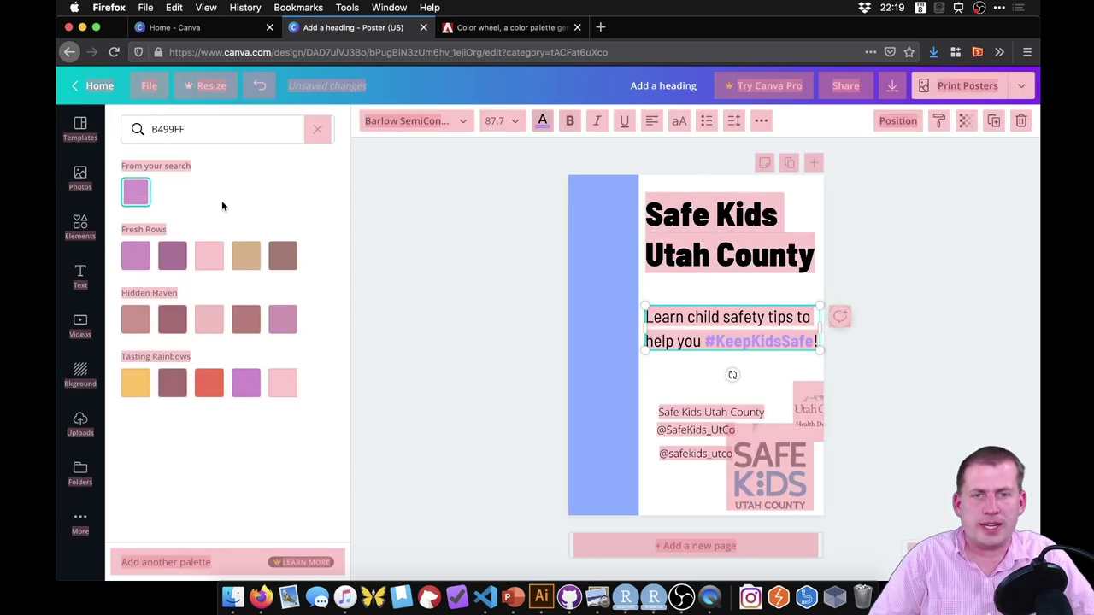
{"action": "left_click", "coordinate": [892, 327]}
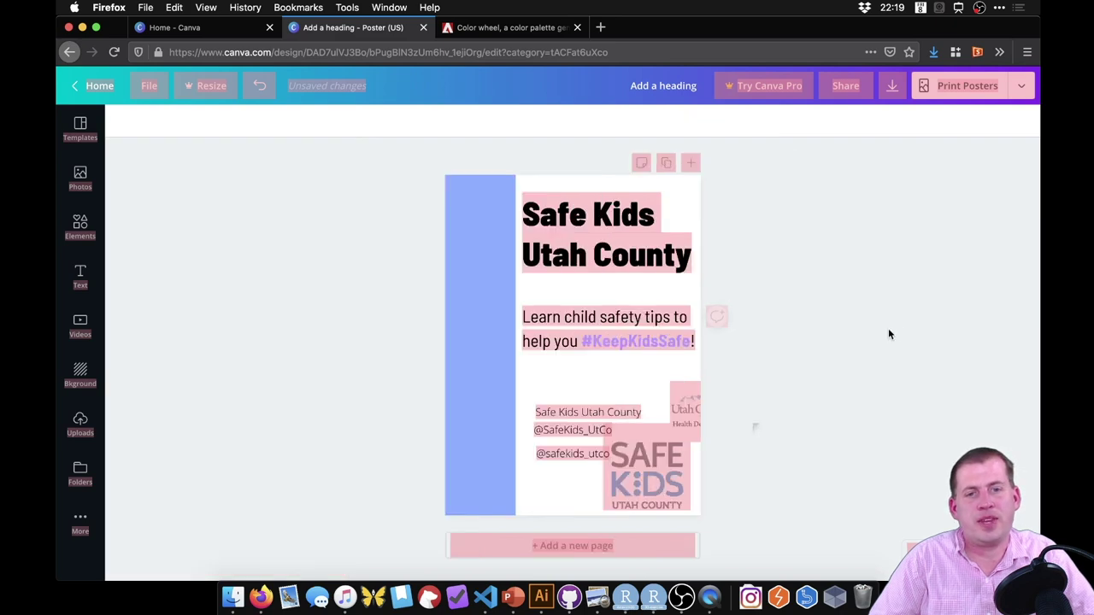
Reload the poster page once more to remove the pink selection highlighting and hide the templates again
{"action": "left_click", "coordinate": [645, 54]}
{"action": "key", "text": "Return"}
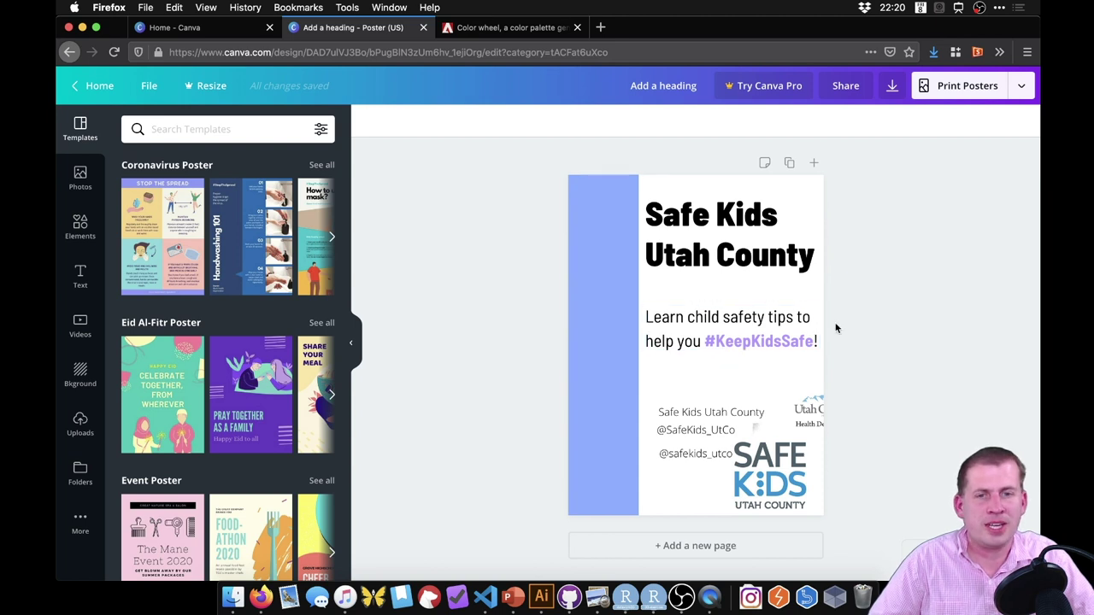
{"action": "left_click", "coordinate": [350, 347]}
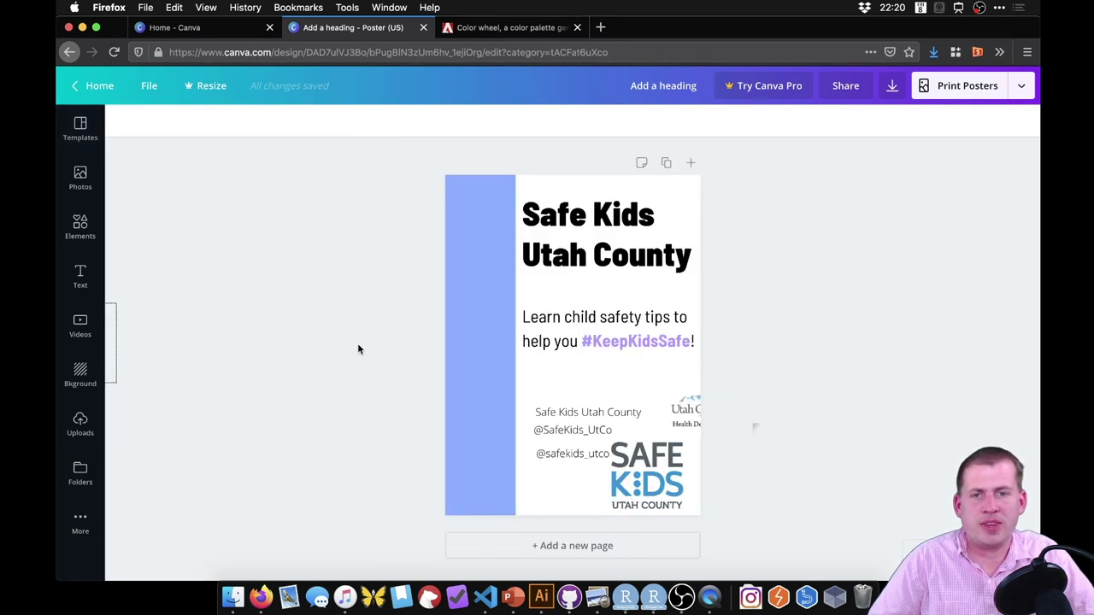
Switch to Adobe Color and try darkening the blue base color to brightness 78, restoring the brightness to 100
{"action": "left_click", "coordinate": [509, 31]}
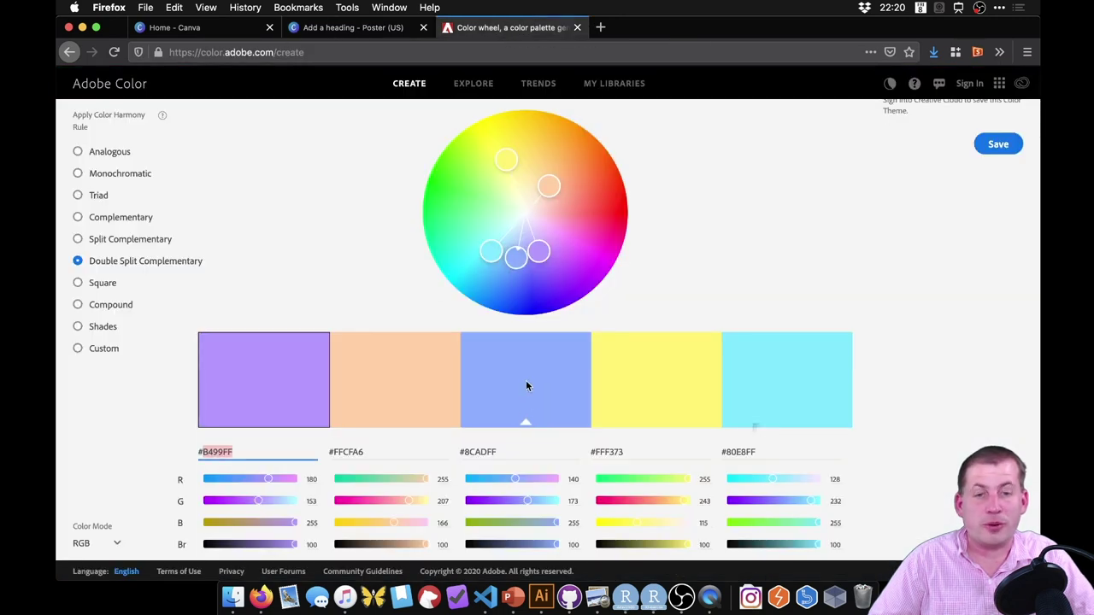
{"action": "mouse_move", "coordinate": [526, 422]}
{"action": "scroll", "coordinate": [572, 457], "scroll_direction": "down", "scroll_amount": 1}
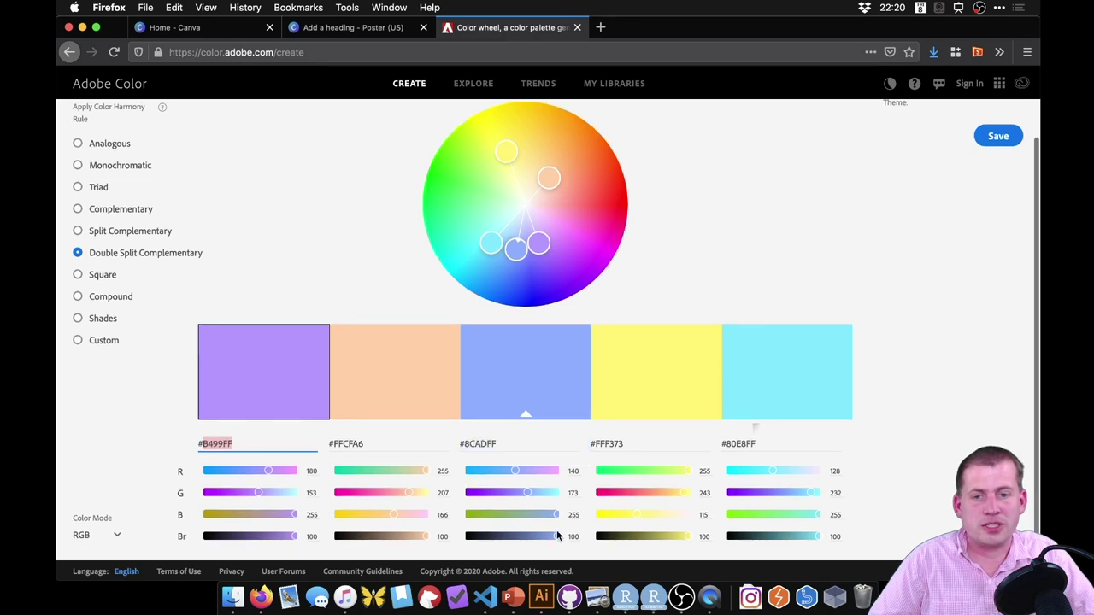
{"action": "left_click_drag", "start_coordinate": [558, 539], "coordinate": [539, 545]}
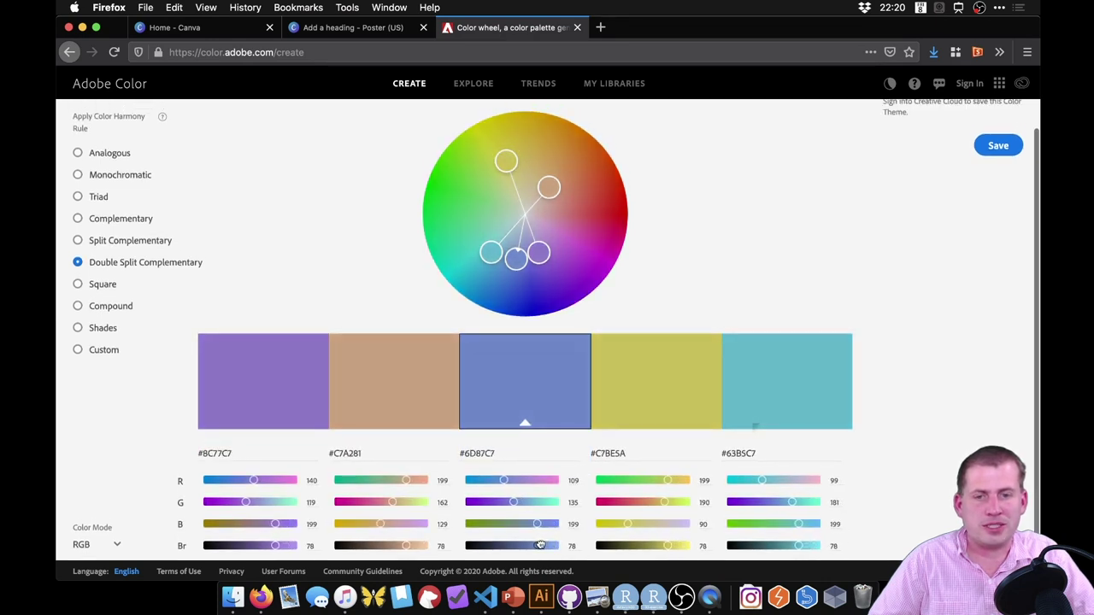
{"action": "left_click", "coordinate": [487, 455]}
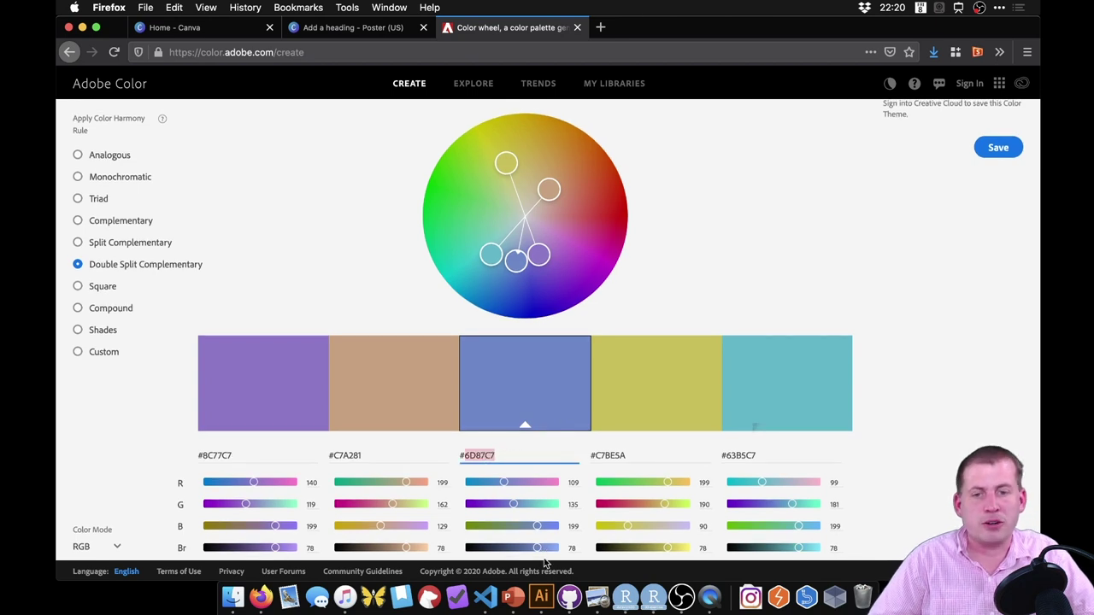
{"action": "left_click_drag", "start_coordinate": [537, 548], "coordinate": [569, 515]}
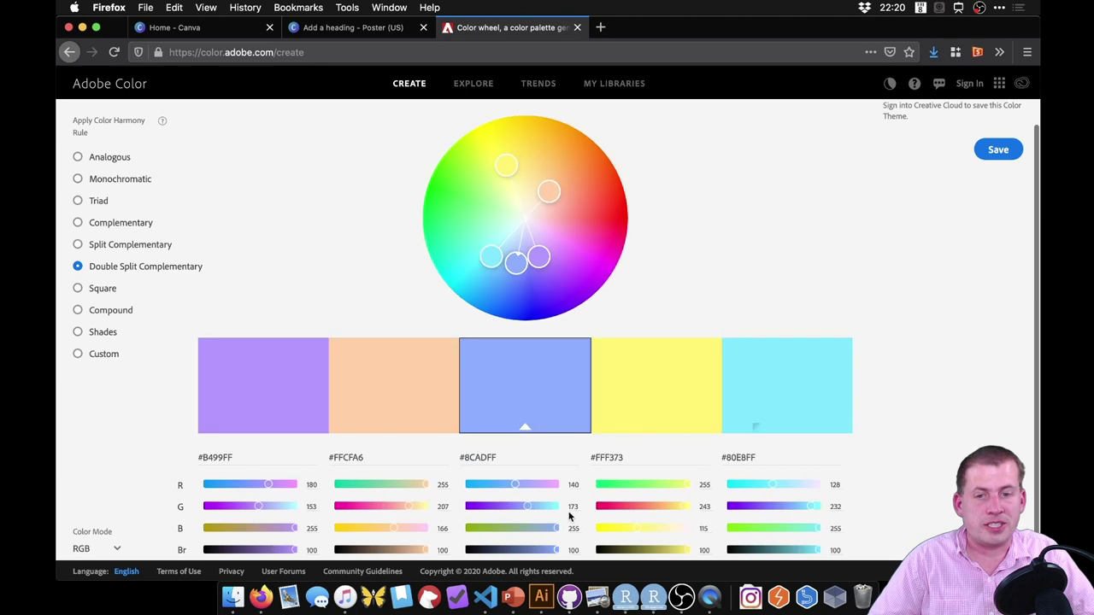
{"action": "scroll", "coordinate": [555, 527], "scroll_direction": "down", "scroll_amount": 1}
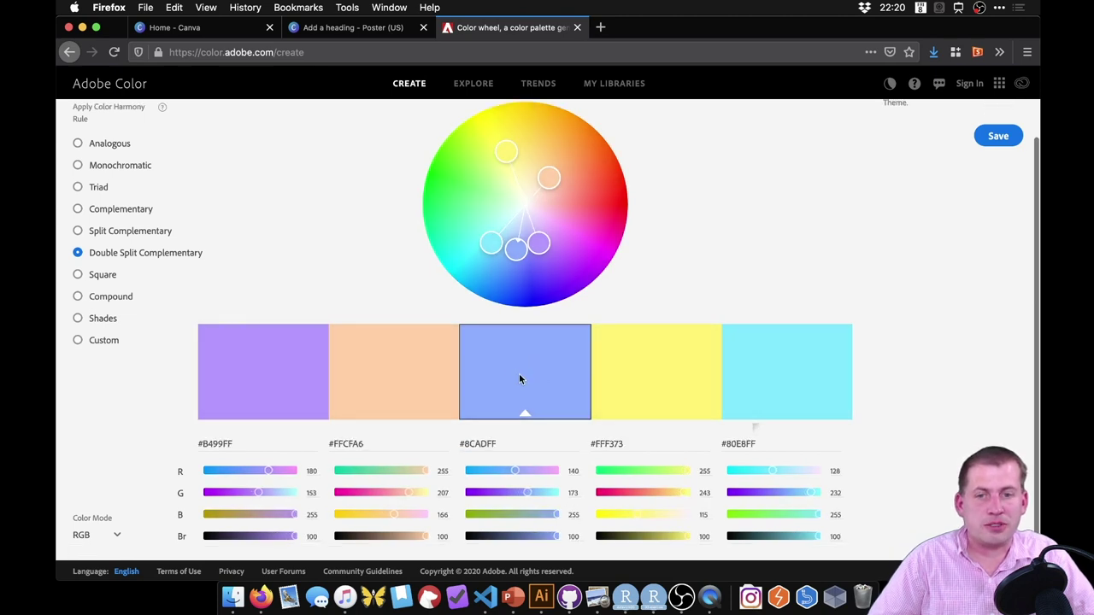
In Adobe Color, apply the Monochromatic harmony rule and copy the dark blue swatch's hex code 465680
{"action": "left_click", "coordinate": [106, 170]}
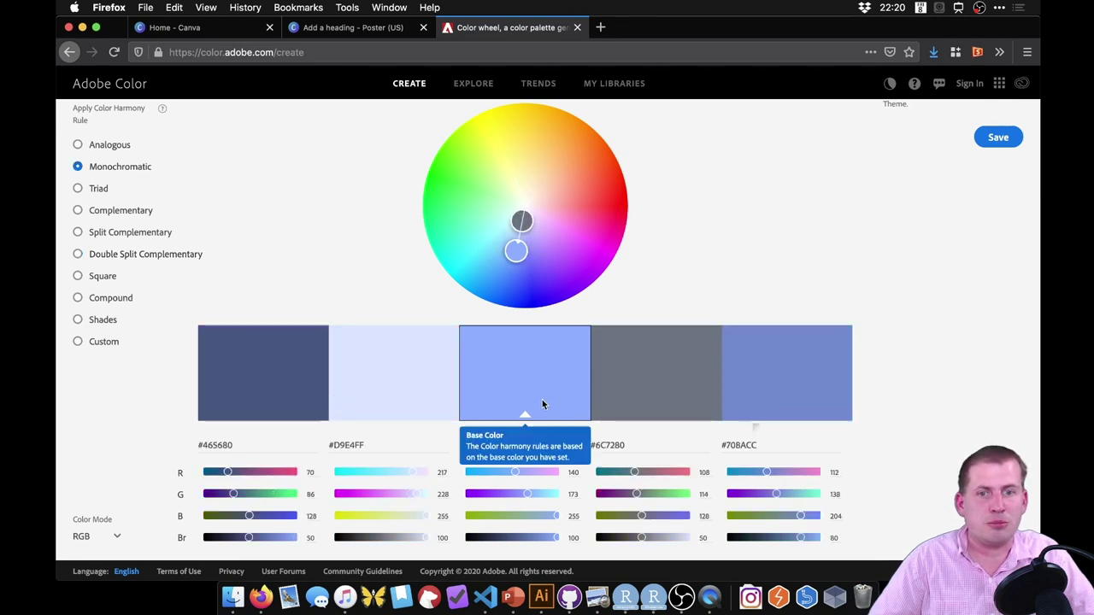
{"action": "double_click", "coordinate": [210, 448]}
{"action": "key", "text": "super+c"}
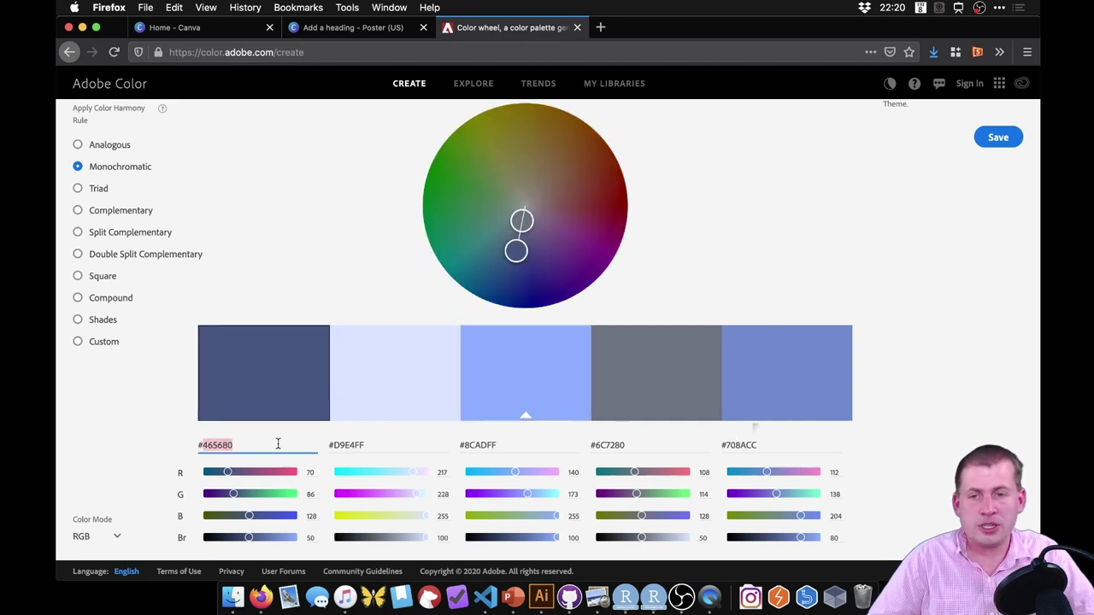
Back in the Canva poster, color the "Safe Kids Utah County" heading with the copied dark blue 465680 and deselect it
{"action": "left_click", "coordinate": [329, 27]}
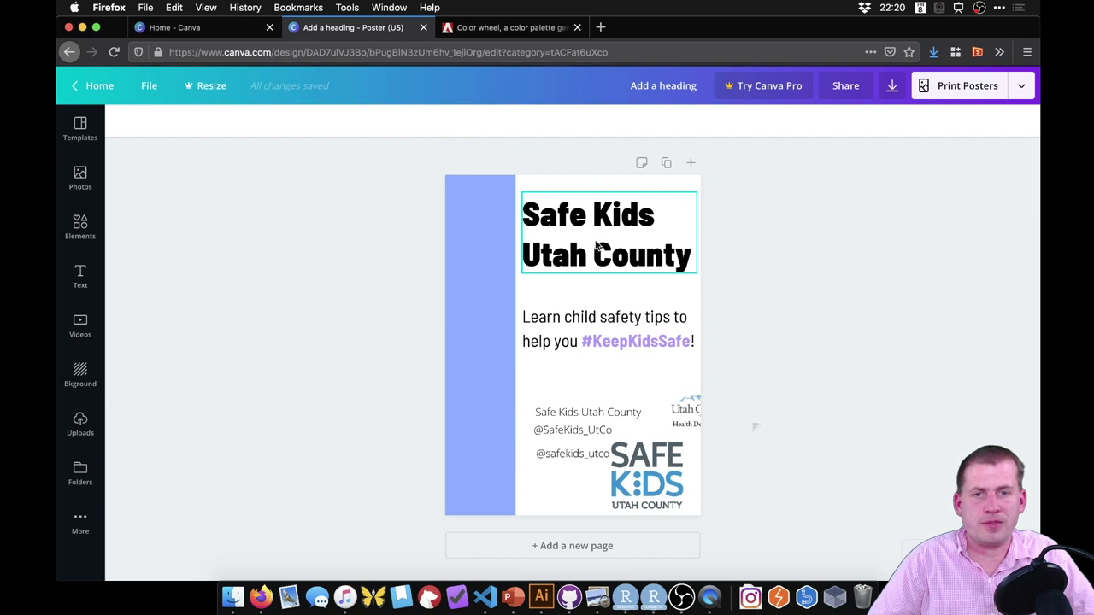
{"action": "left_click", "coordinate": [527, 222]}
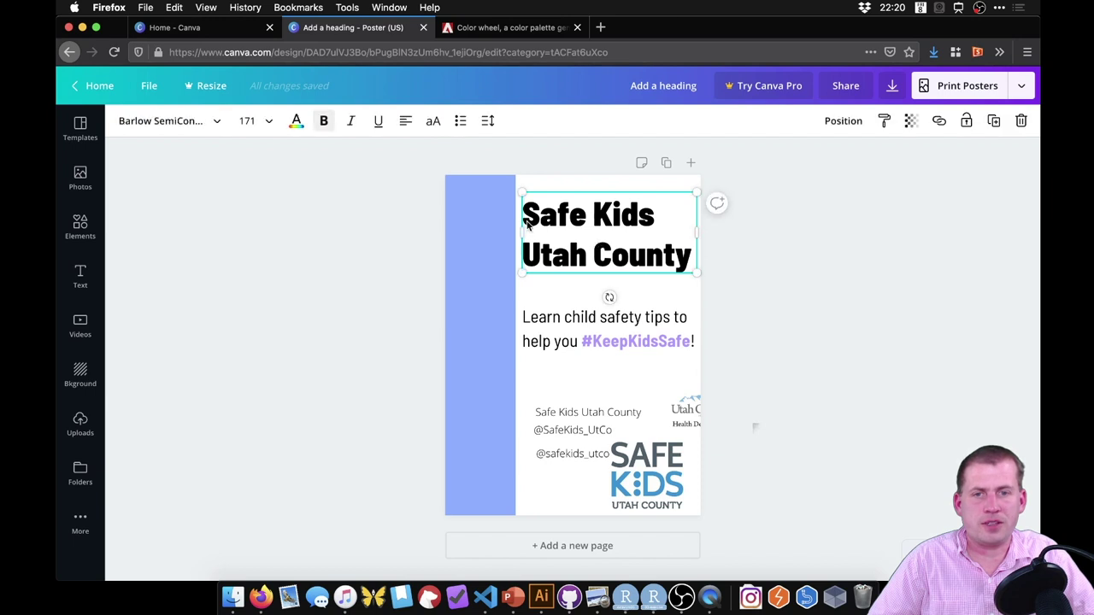
{"action": "left_click", "coordinate": [296, 121]}
{"action": "left_click", "coordinate": [267, 132]}
{"action": "key", "text": "super+v"}
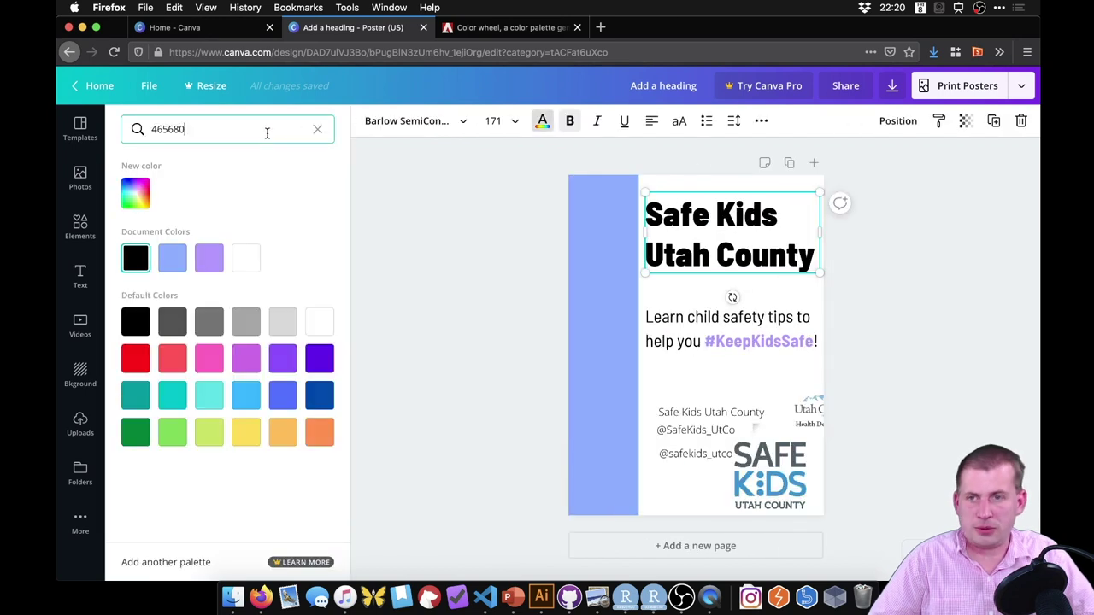
{"action": "left_click", "coordinate": [135, 191]}
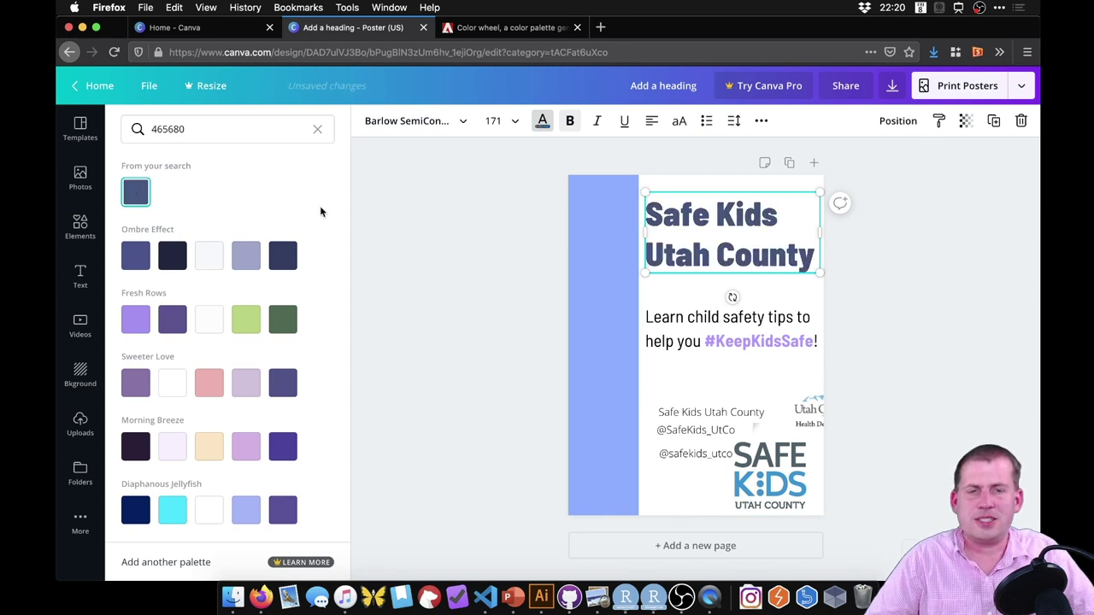
{"action": "left_click", "coordinate": [578, 235]}
{"action": "left_click", "coordinate": [932, 260]}
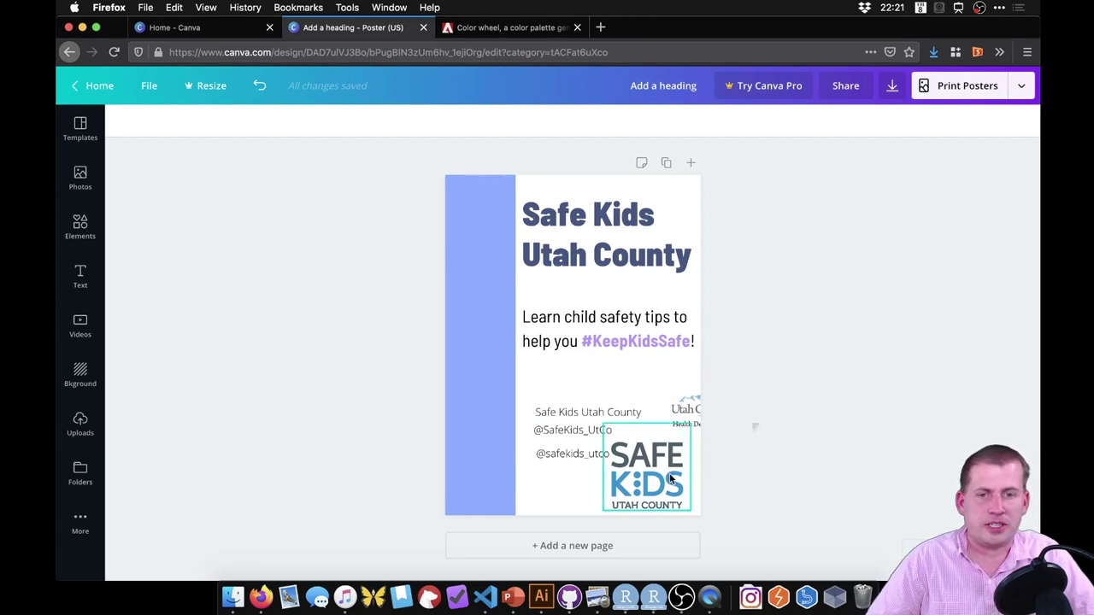
Move the Utah County Health Department logo off the page and reposition the Safe Kids logo partly past the poster's lower right edge
{"action": "left_click_drag", "start_coordinate": [659, 463], "coordinate": [745, 430]}
{"action": "left_click", "coordinate": [687, 416]}
{"action": "left_click", "coordinate": [676, 407]}
{"action": "left_click_drag", "start_coordinate": [676, 408], "coordinate": [833, 513]}
{"action": "left_click_drag", "start_coordinate": [718, 465], "coordinate": [666, 470]}
{"action": "left_click_drag", "start_coordinate": [869, 334], "coordinate": [712, 424]}
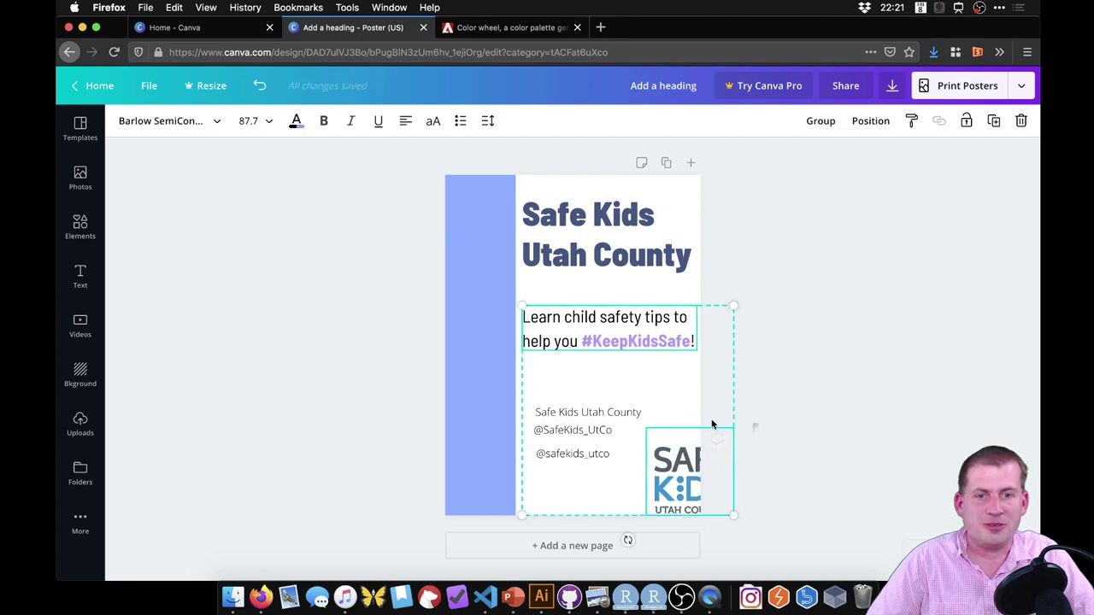
{"action": "left_click", "coordinate": [795, 361]}
{"action": "left_click_drag", "start_coordinate": [688, 470], "coordinate": [677, 470]}
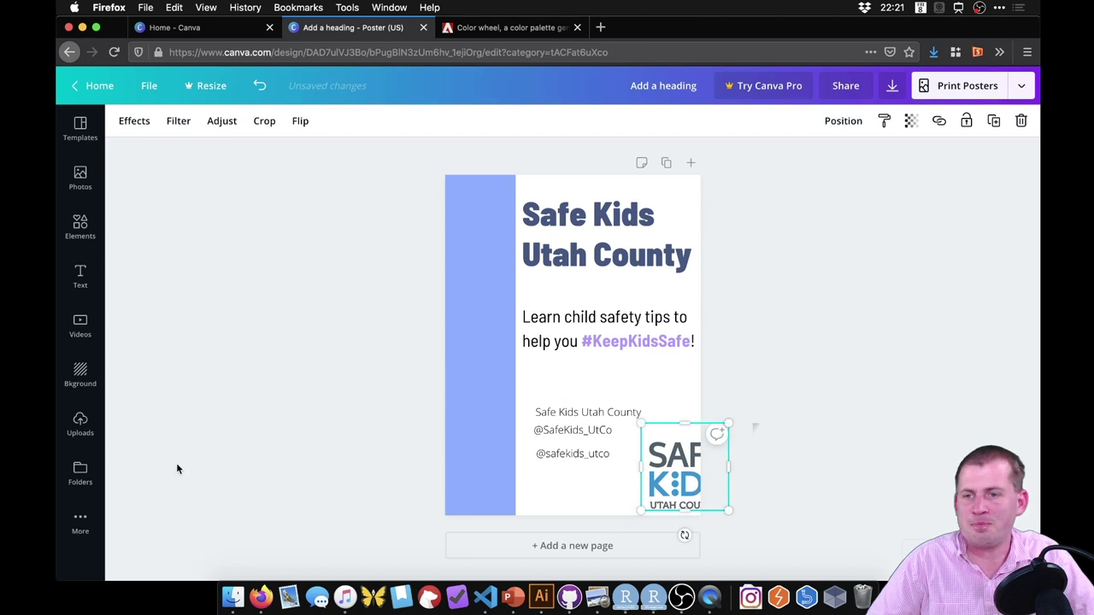
Add the uploaded Utah County Health Department logo again, shrink it and place it above the Safe Kids logo, overlapping the poster's right edge
{"action": "left_click", "coordinate": [79, 425]}
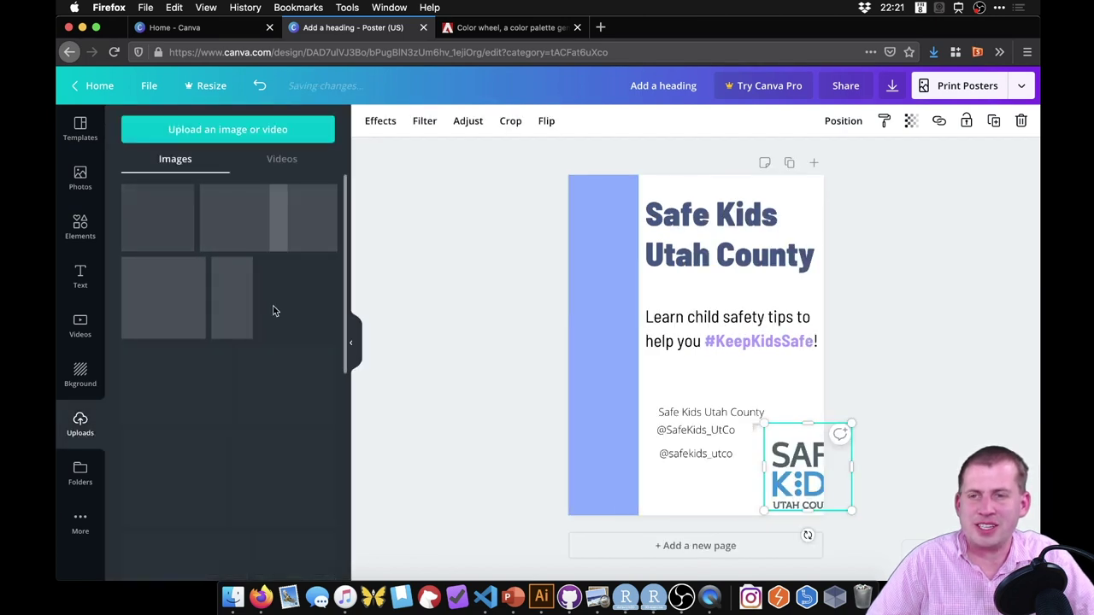
{"action": "mouse_move", "coordinate": [155, 227]}
{"action": "left_mouse_down"}
{"action": "mouse_move", "coordinate": [617, 410]}
{"action": "mouse_move", "coordinate": [752, 389]}
{"action": "mouse_move", "coordinate": [825, 396]}
{"action": "left_mouse_up"}
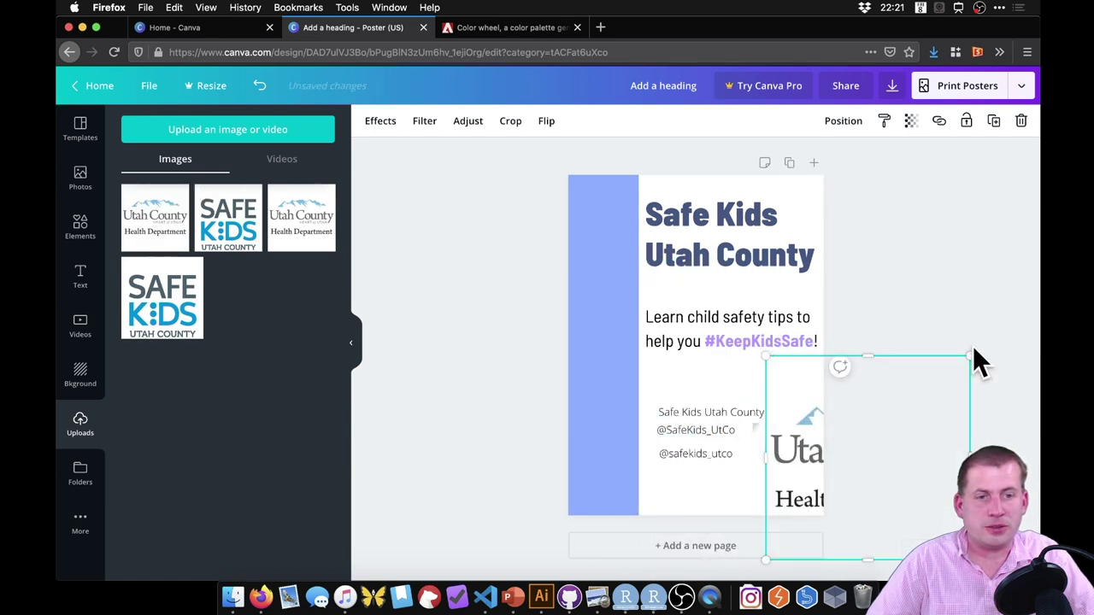
{"action": "left_click_drag", "start_coordinate": [967, 356], "coordinate": [863, 408]}
{"action": "left_click_drag", "start_coordinate": [806, 475], "coordinate": [828, 407]}
{"action": "left_click", "coordinate": [354, 339]}
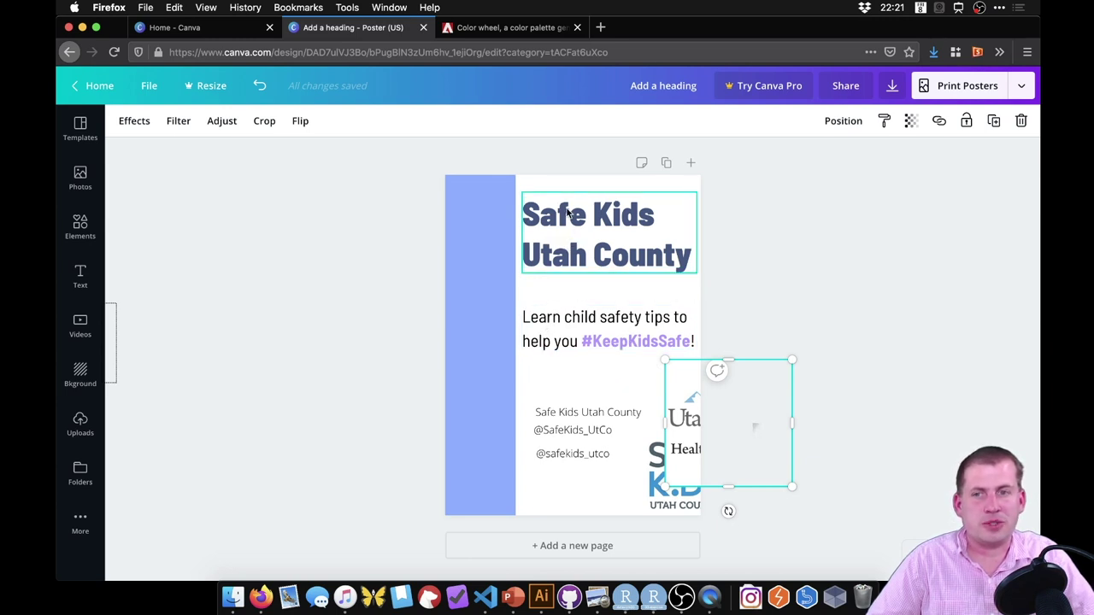
Change the font of the three social media handle lines to Barlow SemiCondensed, matching the tagline
{"action": "left_click", "coordinate": [560, 317]}
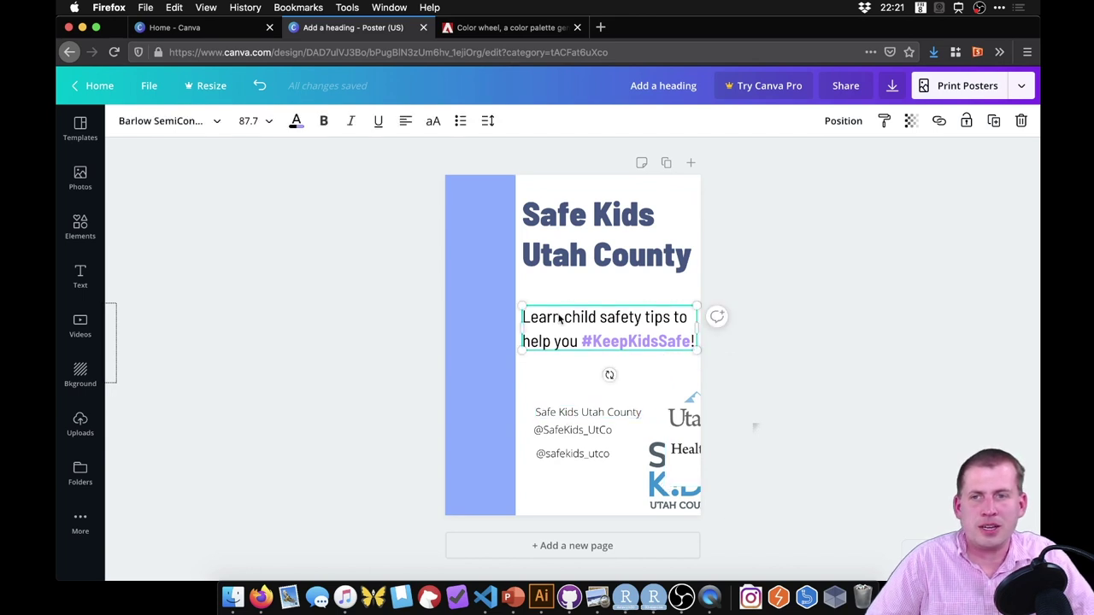
{"action": "left_click", "coordinate": [572, 418]}
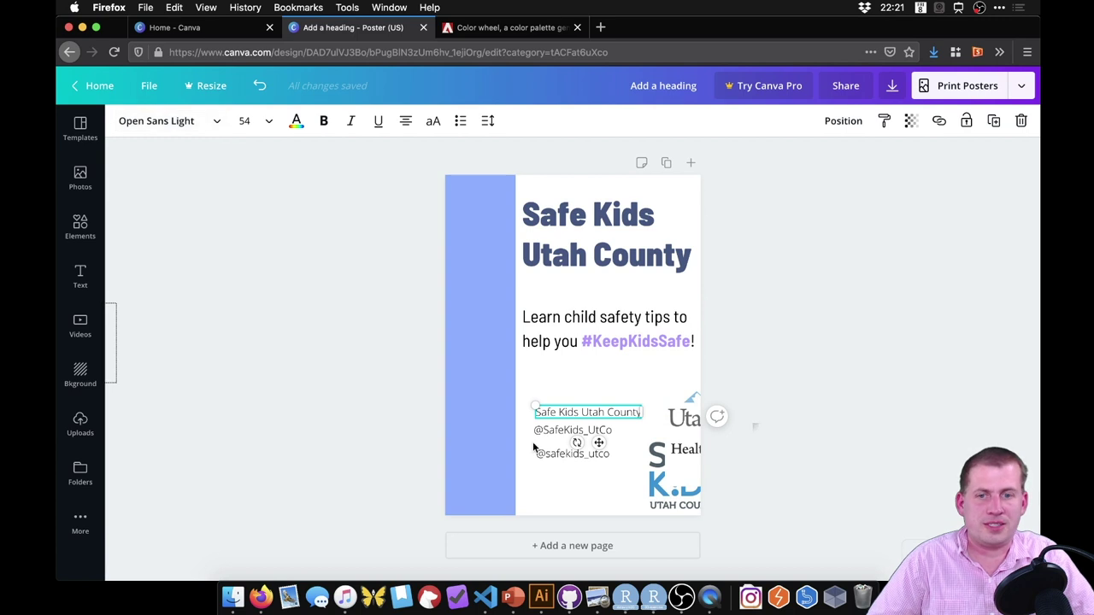
{"action": "left_click", "coordinate": [550, 455], "text": "shift"}
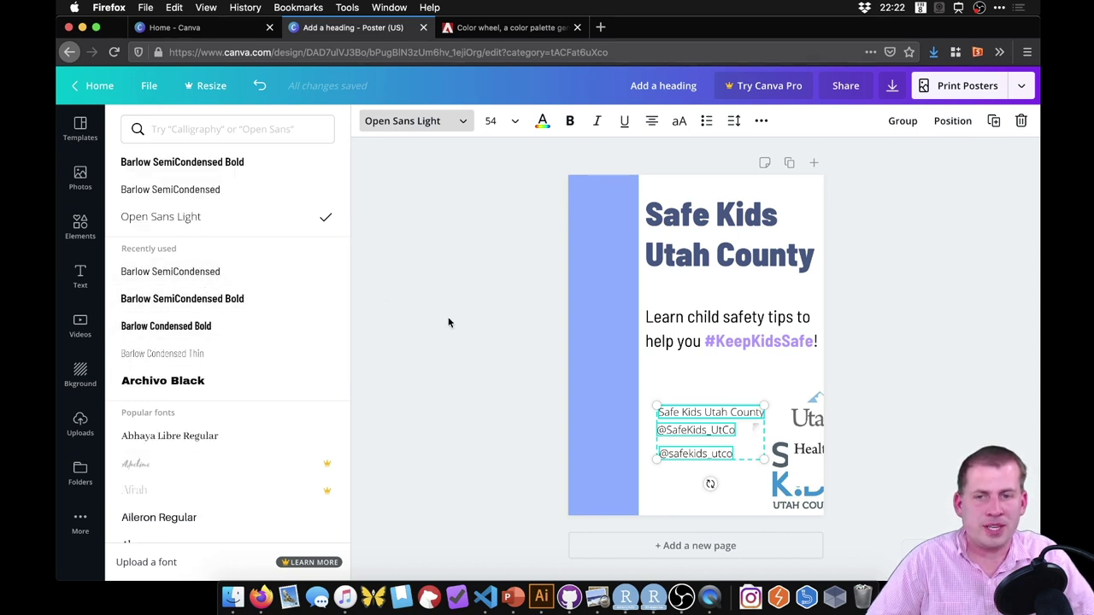
{"action": "left_click", "coordinate": [226, 273]}
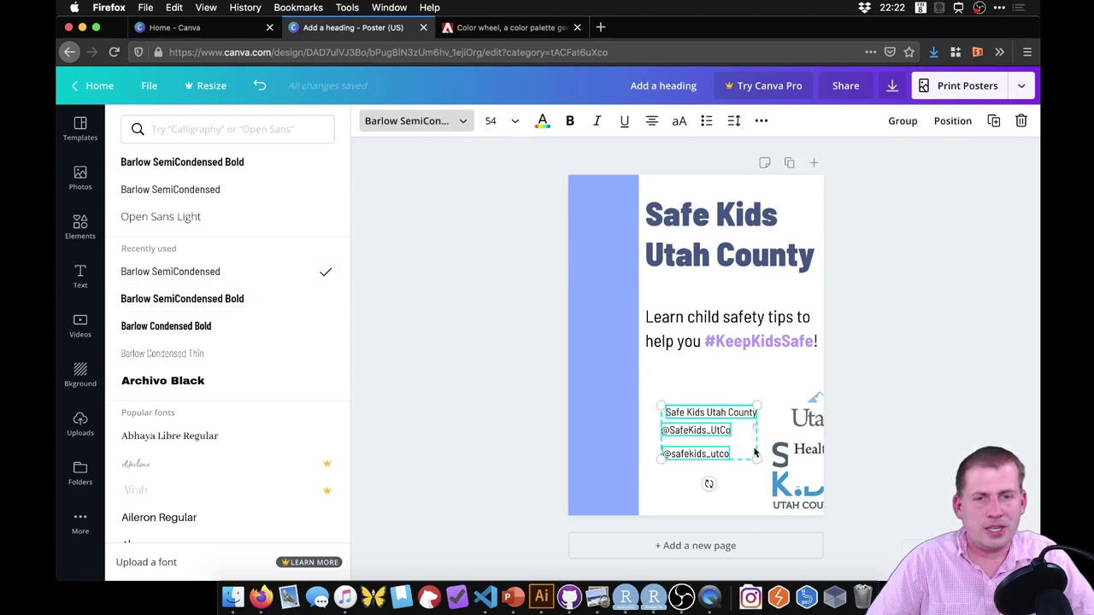
Enlarge the three social media handle lines together to font size 68 and deselect them
{"action": "mouse_move", "coordinate": [756, 460]}
{"action": "left_mouse_down"}
{"action": "mouse_move", "coordinate": [792, 483]}
{"action": "mouse_move", "coordinate": [765, 453]}
{"action": "left_mouse_up"}
{"action": "left_click", "coordinate": [735, 384]}
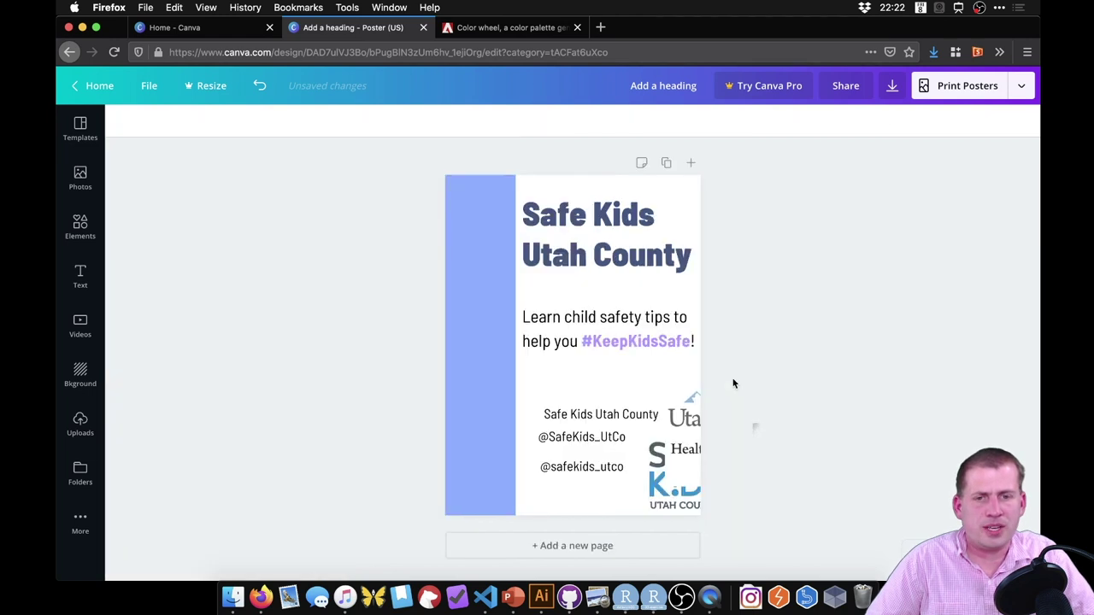
Check the original flyer photo original-from-hbll.JPG in Preview for its social media section, close it and return to the poster
{"action": "left_click", "coordinate": [598, 597]}
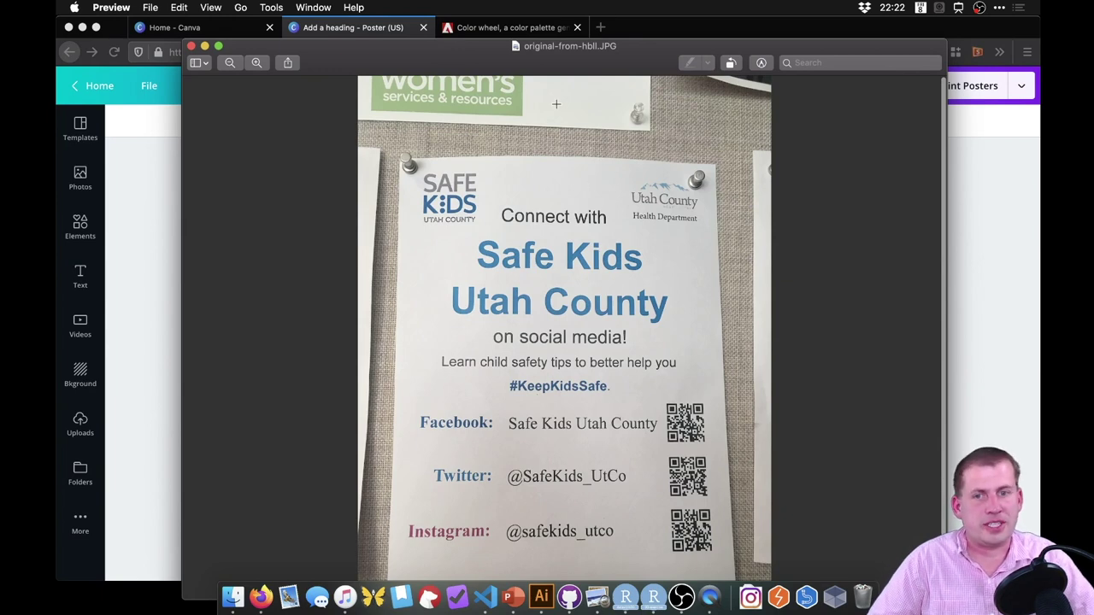
{"action": "key", "text": "super+w"}
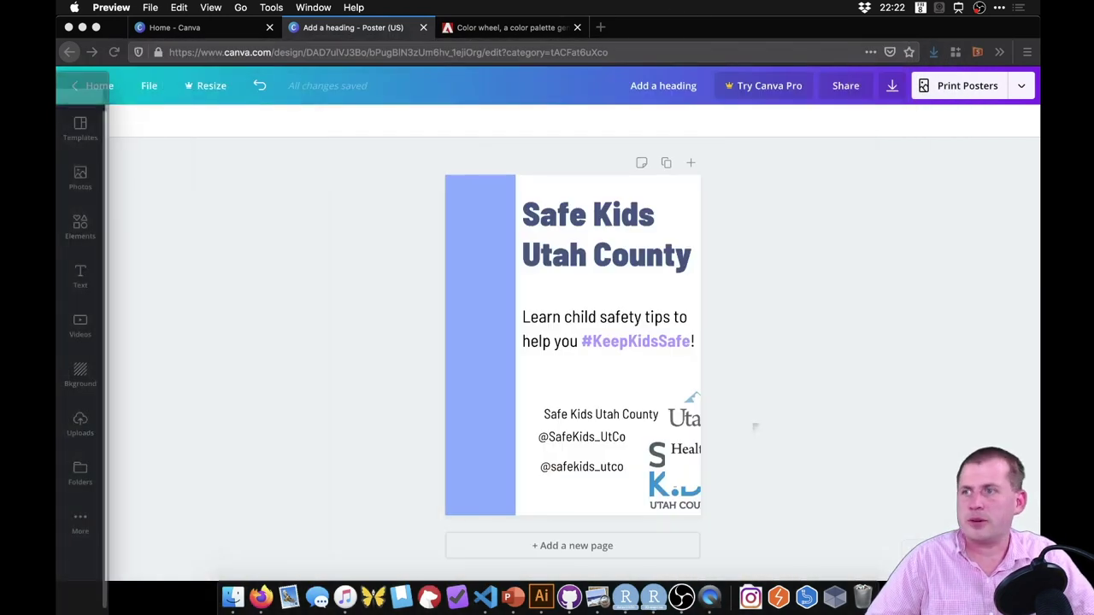
{"action": "left_click", "coordinate": [573, 393]}
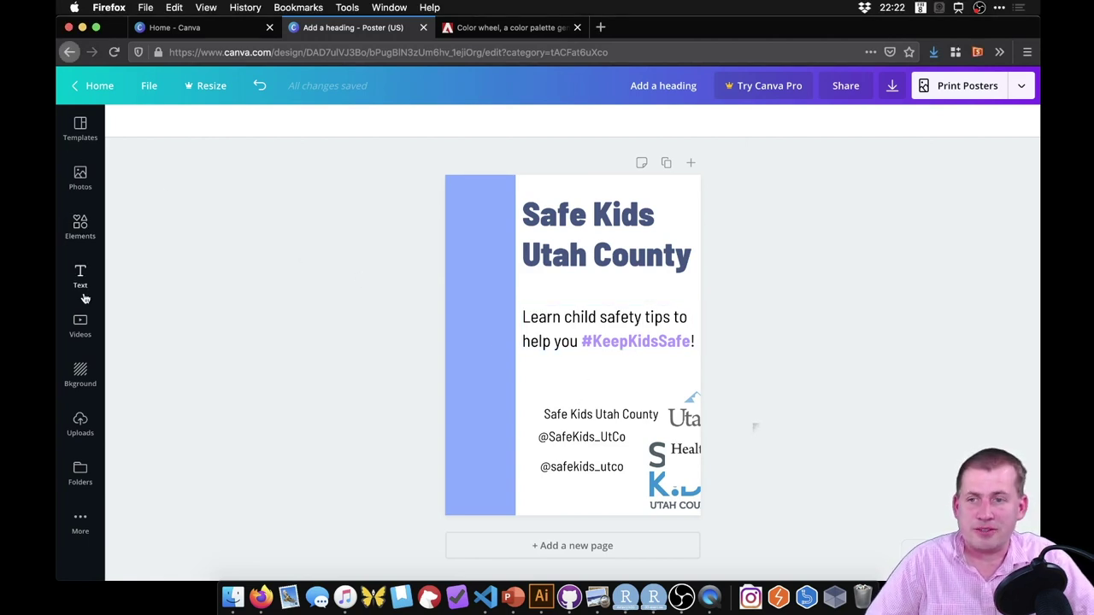
Search the elements for facebook, add the rounded-square Facebook icon and shrink it to a small icon on the blue side band
{"action": "left_click", "coordinate": [80, 226]}
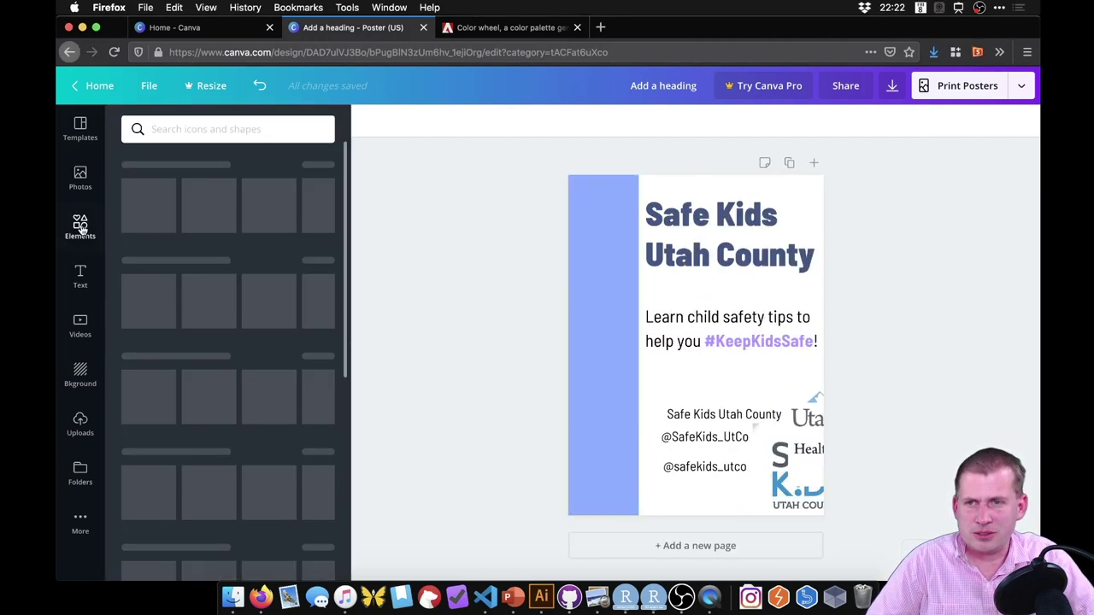
{"action": "left_click", "coordinate": [259, 128]}
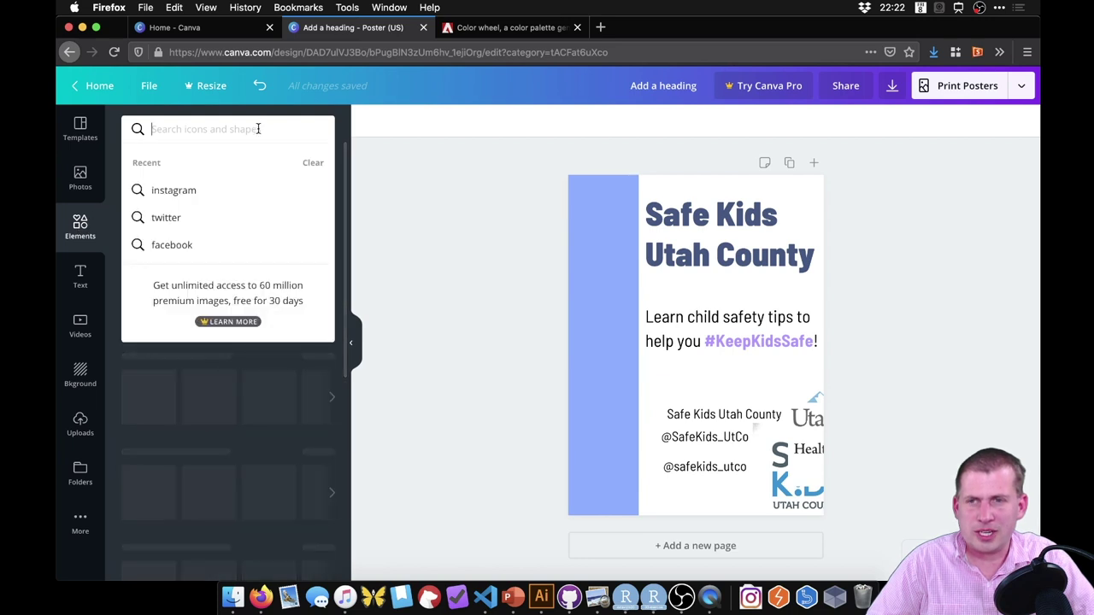
{"action": "left_click", "coordinate": [166, 248]}
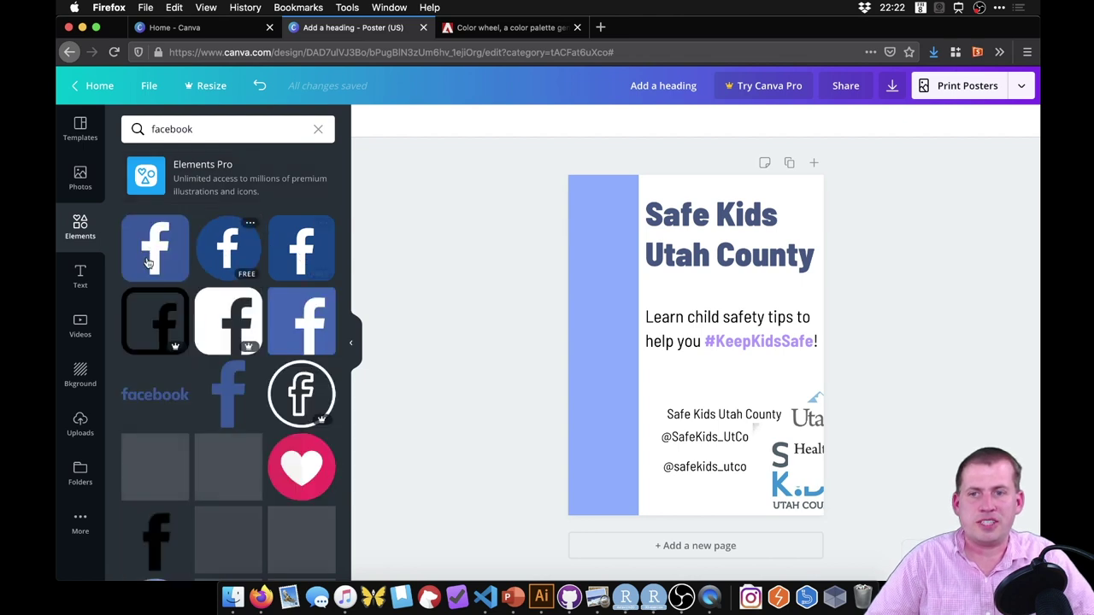
{"action": "left_click_drag", "start_coordinate": [154, 247], "coordinate": [604, 373]}
{"action": "left_click_drag", "start_coordinate": [773, 546], "coordinate": [601, 381]}
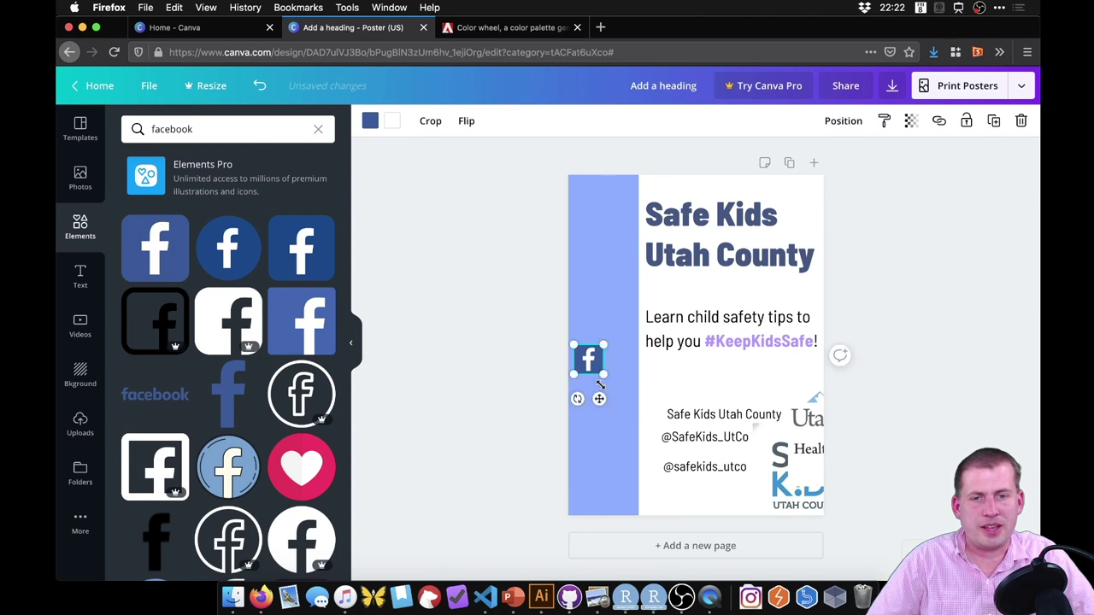
Search the elements for twitter and add the blue rounded-square Twitter icon to the lower part of the poster
{"action": "left_click", "coordinate": [193, 126]}
{"action": "type", "text": "tw"}
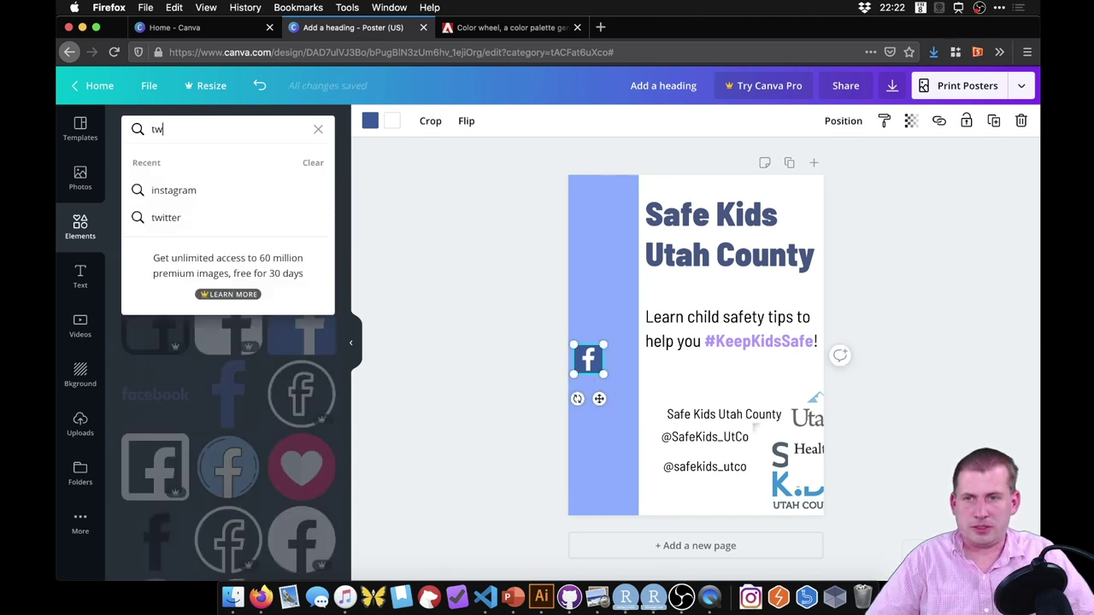
{"action": "left_click", "coordinate": [176, 193], "text": "super"}
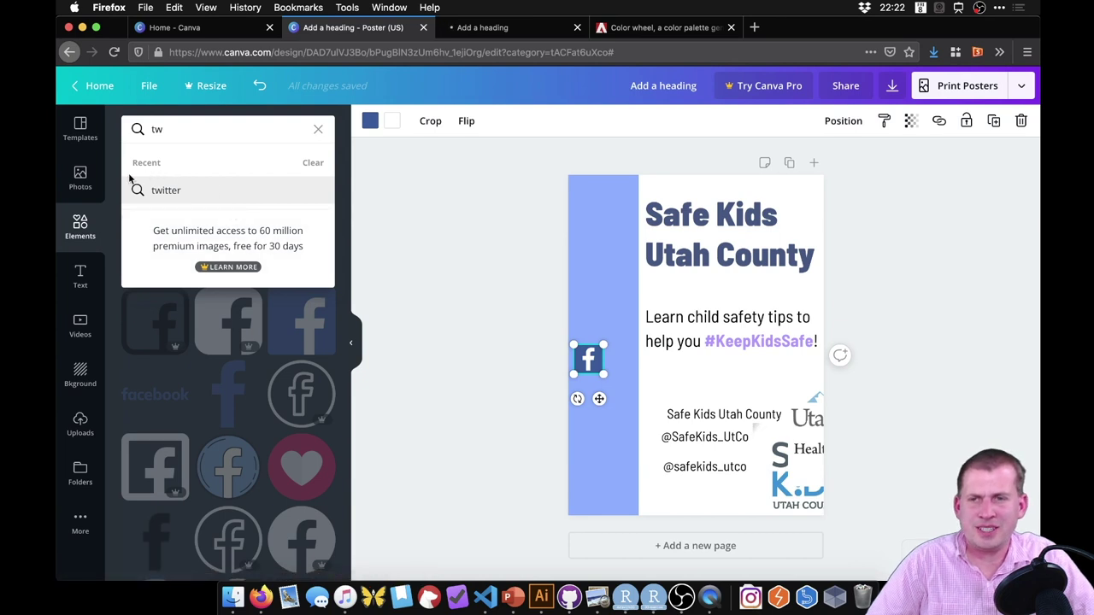
{"action": "left_click", "coordinate": [181, 190]}
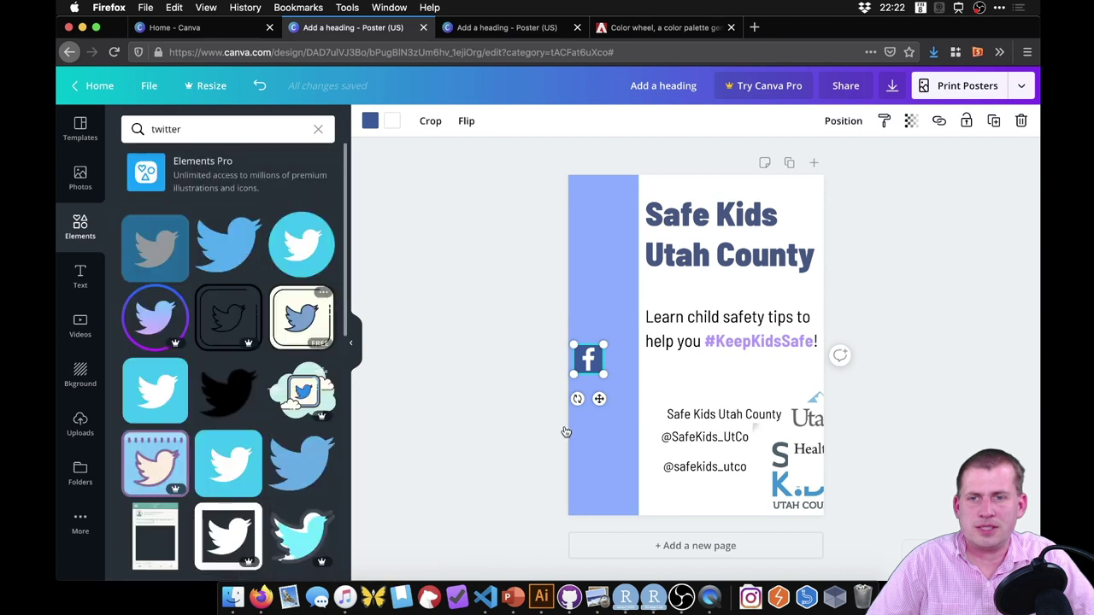
{"action": "left_click_drag", "start_coordinate": [612, 420], "coordinate": [528, 384]}
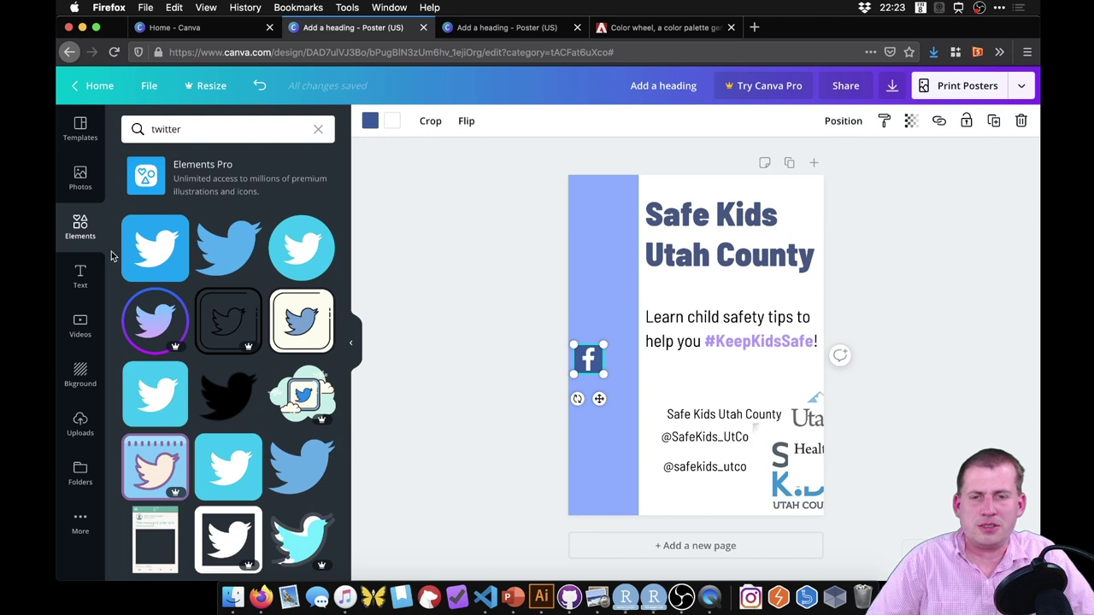
{"action": "left_click_drag", "start_coordinate": [157, 252], "coordinate": [496, 359]}
{"action": "left_click_drag", "start_coordinate": [154, 248], "coordinate": [635, 425]}
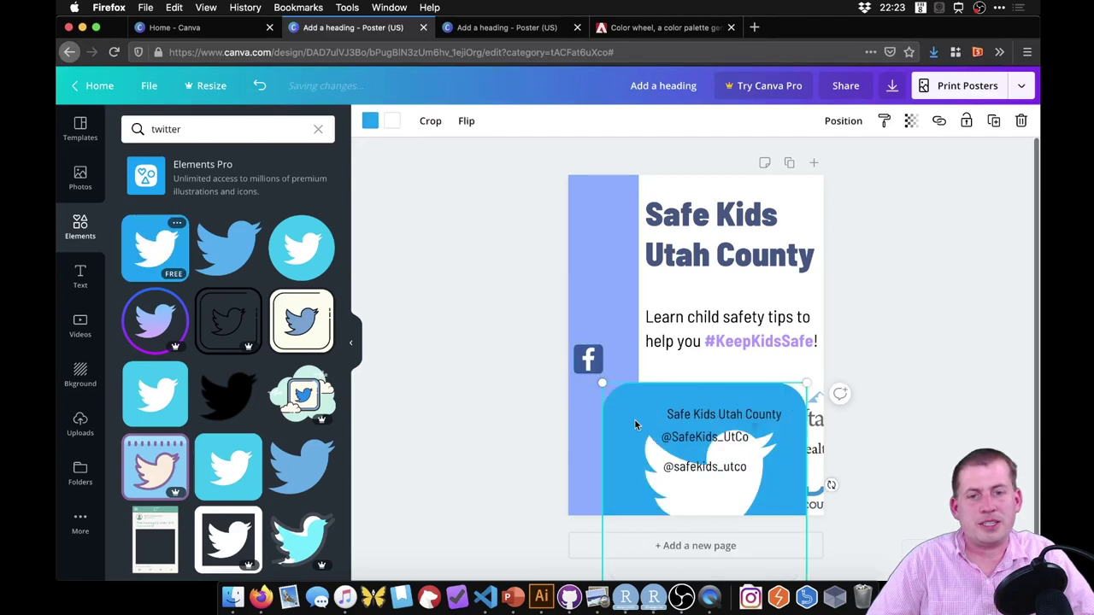
Search the elements for instagram and add the multicolored gradient Instagram icon to the poster
{"action": "left_click", "coordinate": [181, 130]}
{"action": "key", "text": "super+a"}
{"action": "type", "text": "ins"}
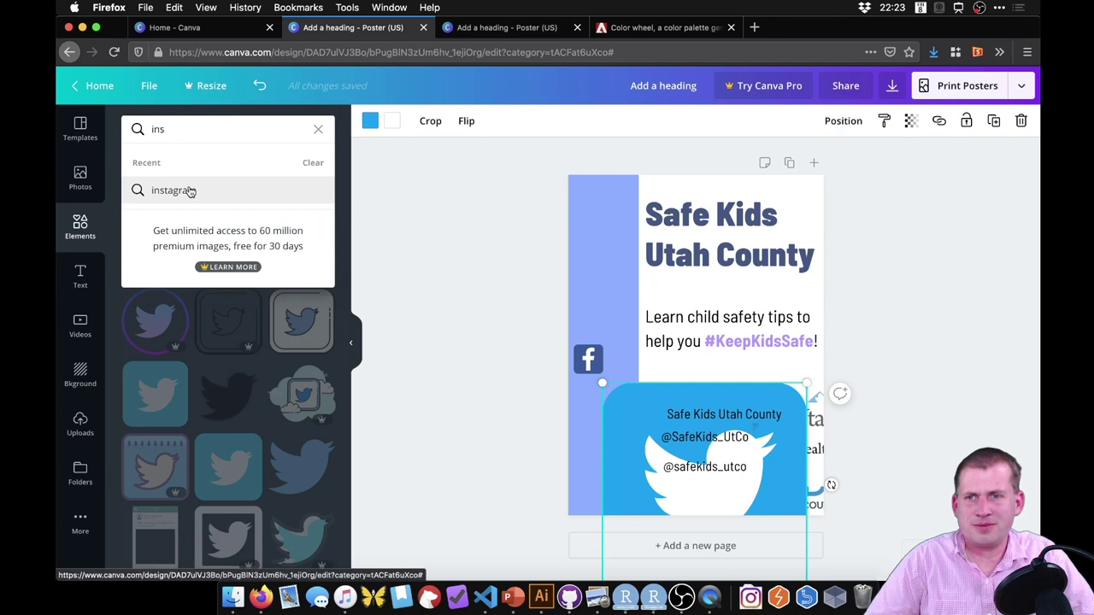
{"action": "left_click", "coordinate": [190, 190]}
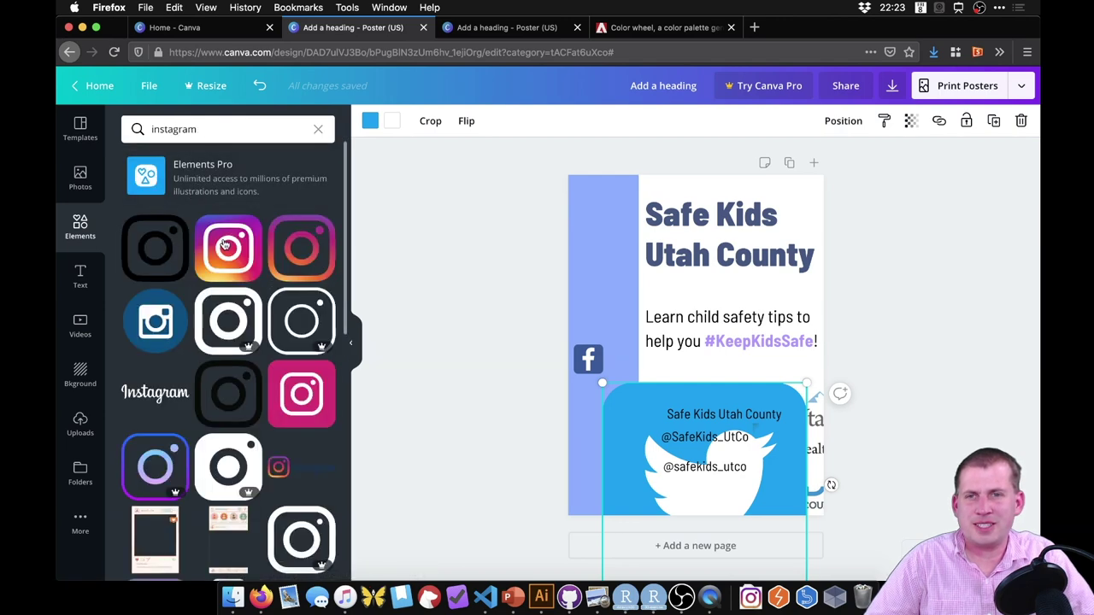
{"action": "left_click_drag", "start_coordinate": [235, 243], "coordinate": [621, 304]}
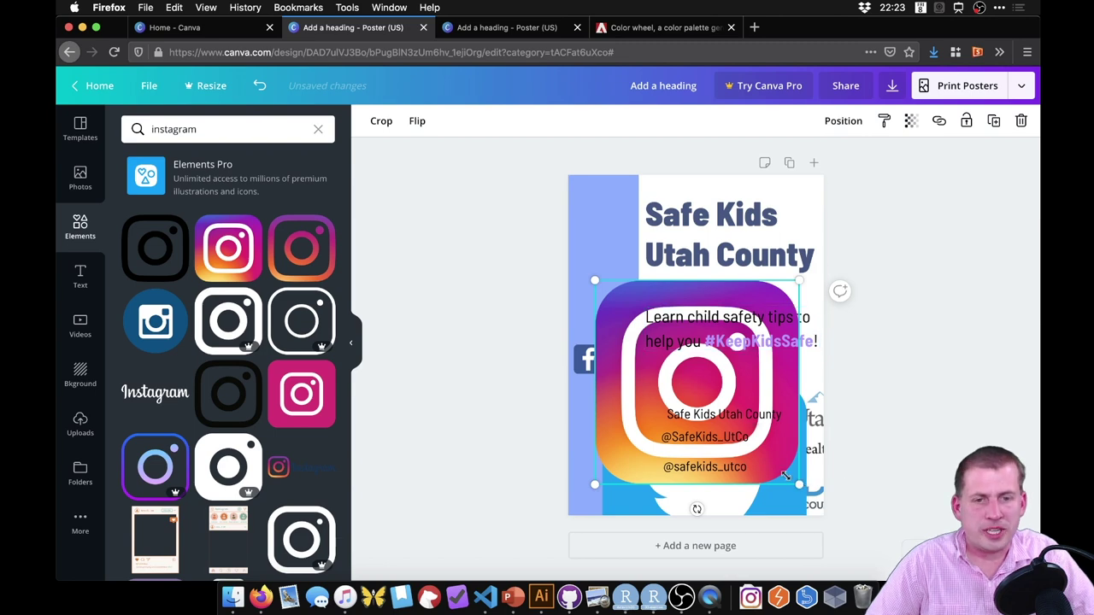
Shrink the Instagram icon onto the blue side band and the Twitter icon beside the "Safe Kids Utah County" handle line
{"action": "left_click_drag", "start_coordinate": [805, 494], "coordinate": [709, 395]}
{"action": "left_click_drag", "start_coordinate": [620, 326], "coordinate": [622, 309]}
{"action": "left_click_drag", "start_coordinate": [671, 388], "coordinate": [674, 293]}
{"action": "left_click_drag", "start_coordinate": [820, 467], "coordinate": [663, 404]}
{"action": "scroll", "coordinate": [662, 401], "scroll_direction": "up", "scroll_amount": 3}
{"action": "scroll", "coordinate": [665, 391], "scroll_direction": "down", "scroll_amount": 2}
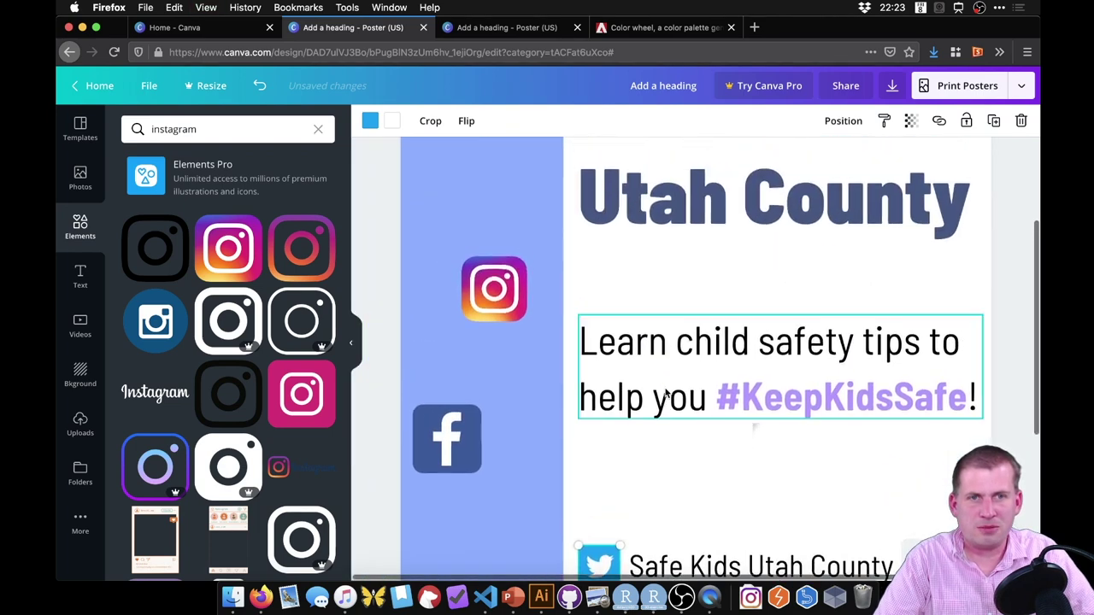
Arrange the Facebook, Instagram and Twitter icons in a row above the handle lines and match their sizes
{"action": "scroll", "coordinate": [665, 392], "scroll_direction": "down", "scroll_amount": 1}
{"action": "scroll", "coordinate": [660, 397], "scroll_direction": "up", "scroll_amount": 2}
{"action": "left_click_drag", "start_coordinate": [436, 337], "coordinate": [668, 410]}
{"action": "left_click_drag", "start_coordinate": [513, 193], "coordinate": [768, 408]}
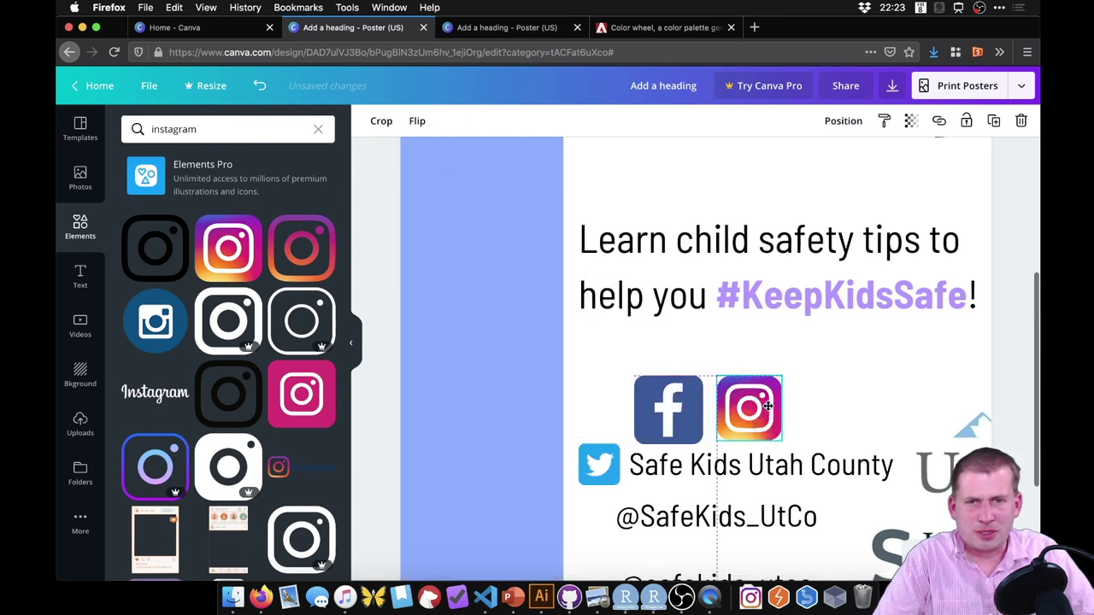
{"action": "left_click_drag", "start_coordinate": [604, 462], "coordinate": [855, 436]}
{"action": "left_click_drag", "start_coordinate": [685, 399], "coordinate": [694, 399]}
{"action": "left_click_drag", "start_coordinate": [643, 441], "coordinate": [646, 438]}
Select the three social media icons together and shrink the row to about 4.9 wide by 1.6 high
{"action": "left_click", "coordinate": [818, 406]}
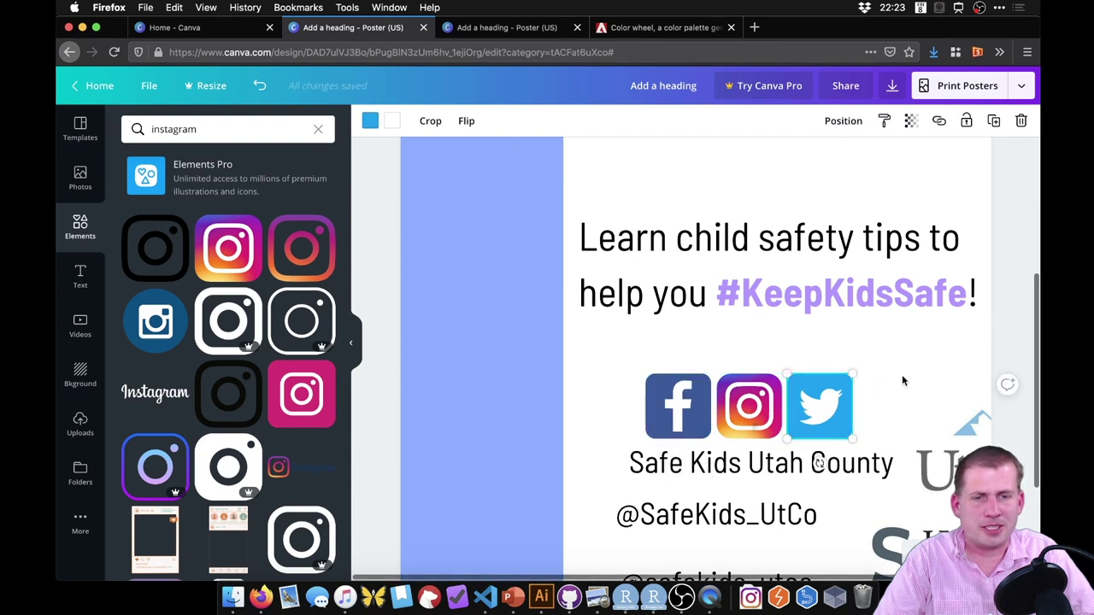
{"action": "left_click", "coordinate": [749, 406], "text": "shift"}
{"action": "left_click", "coordinate": [699, 401], "text": "shift"}
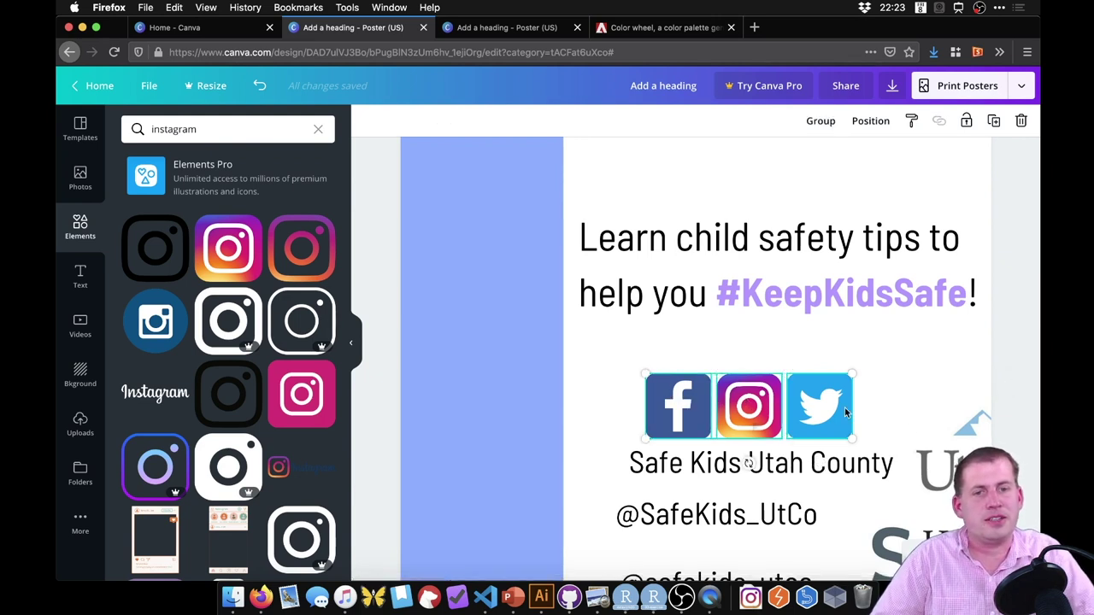
{"action": "left_click_drag", "start_coordinate": [851, 439], "coordinate": [811, 423]}
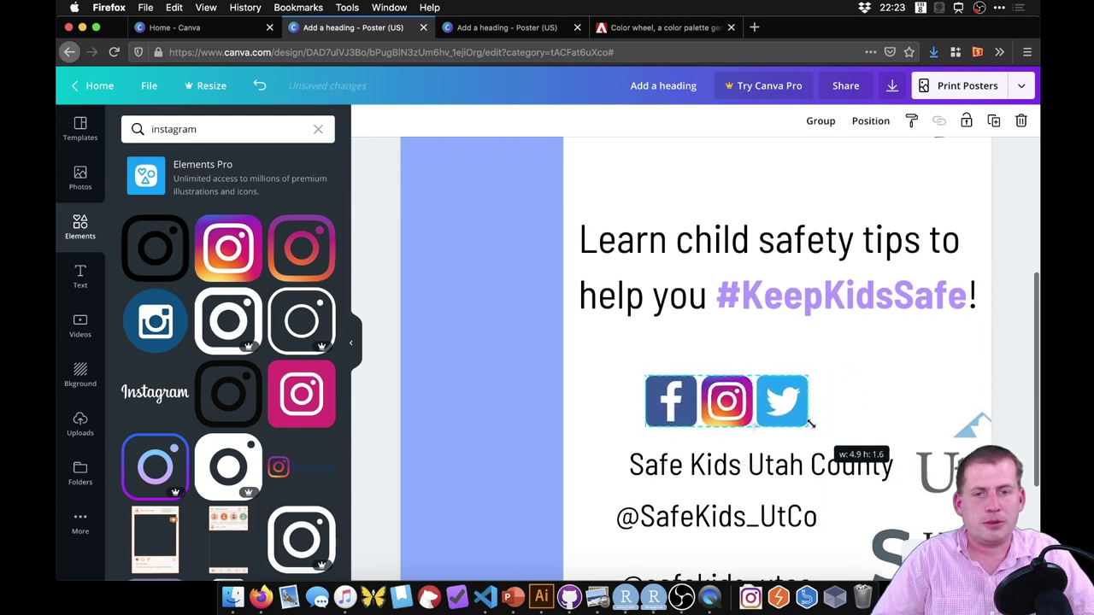
{"action": "left_click", "coordinate": [859, 388]}
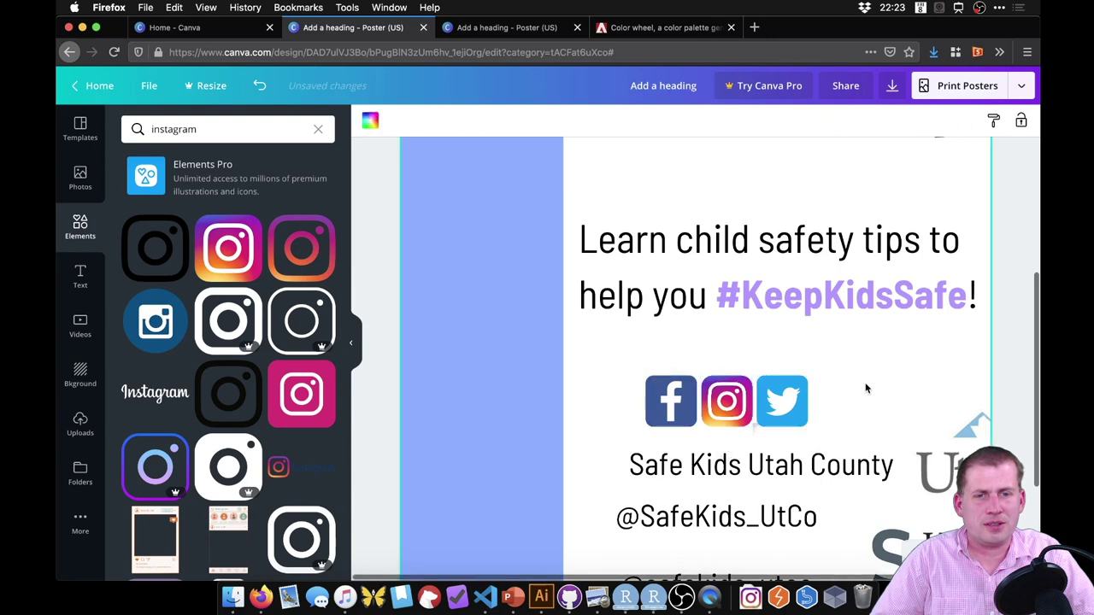
Move the Facebook icon directly in front of the "Safe Kids Utah County" handle line, aligned with the tagline's left edge
{"action": "scroll", "coordinate": [854, 387], "scroll_direction": "right", "scroll_amount": 3}
{"action": "scroll", "coordinate": [551, 321], "scroll_direction": "down", "scroll_amount": 1}
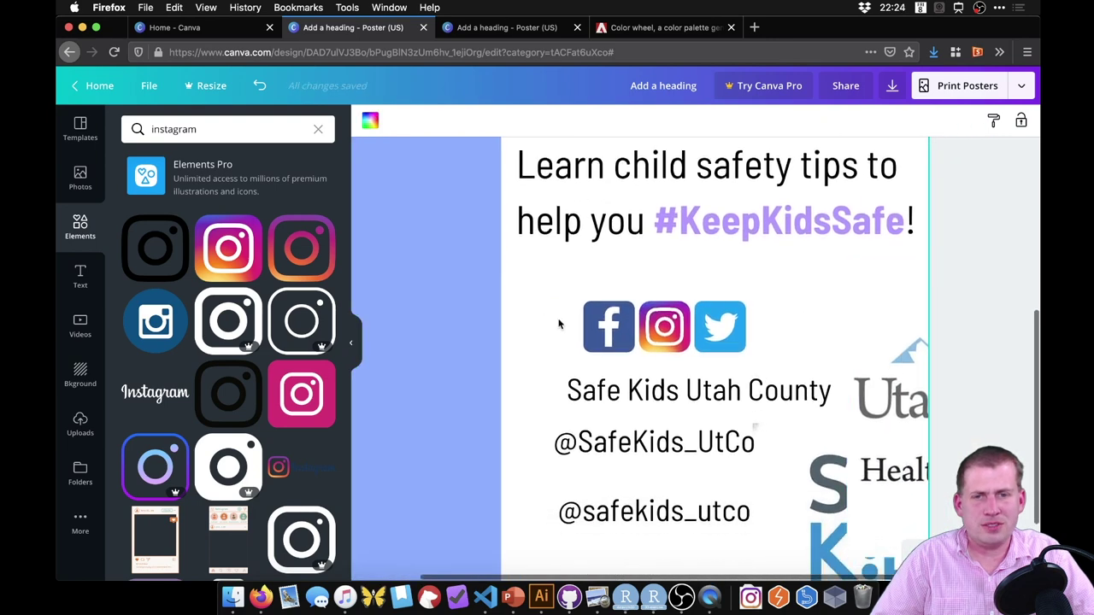
{"action": "left_click_drag", "start_coordinate": [612, 331], "coordinate": [610, 370]}
{"action": "scroll", "coordinate": [589, 275], "scroll_direction": "up", "scroll_amount": 3}
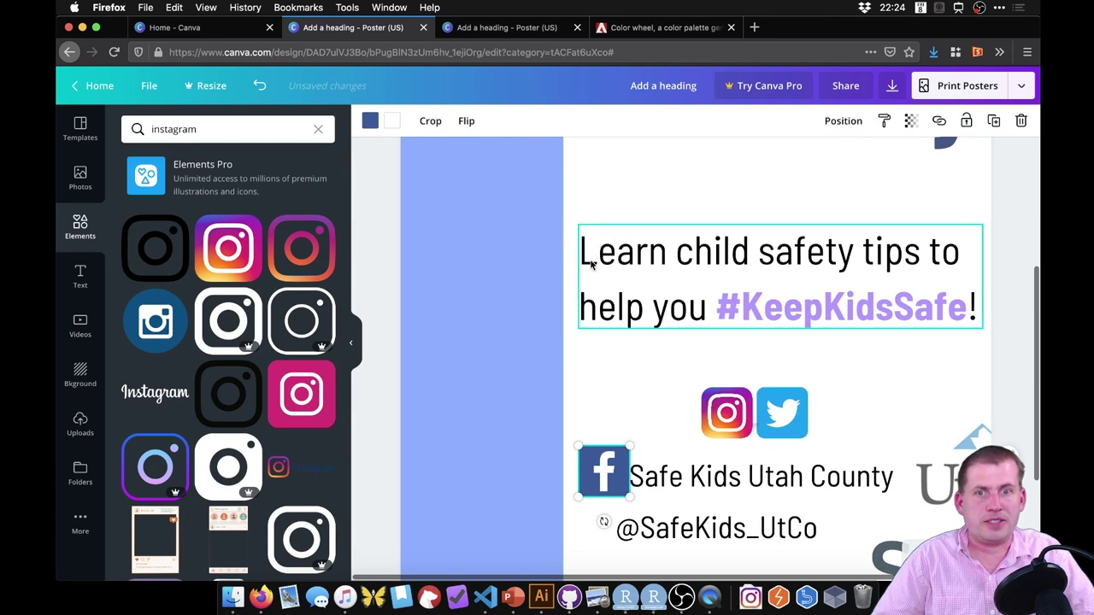
{"action": "scroll", "coordinate": [590, 265], "scroll_direction": "up", "scroll_amount": 8}
{"action": "scroll", "coordinate": [605, 310], "scroll_direction": "down", "scroll_amount": 2}
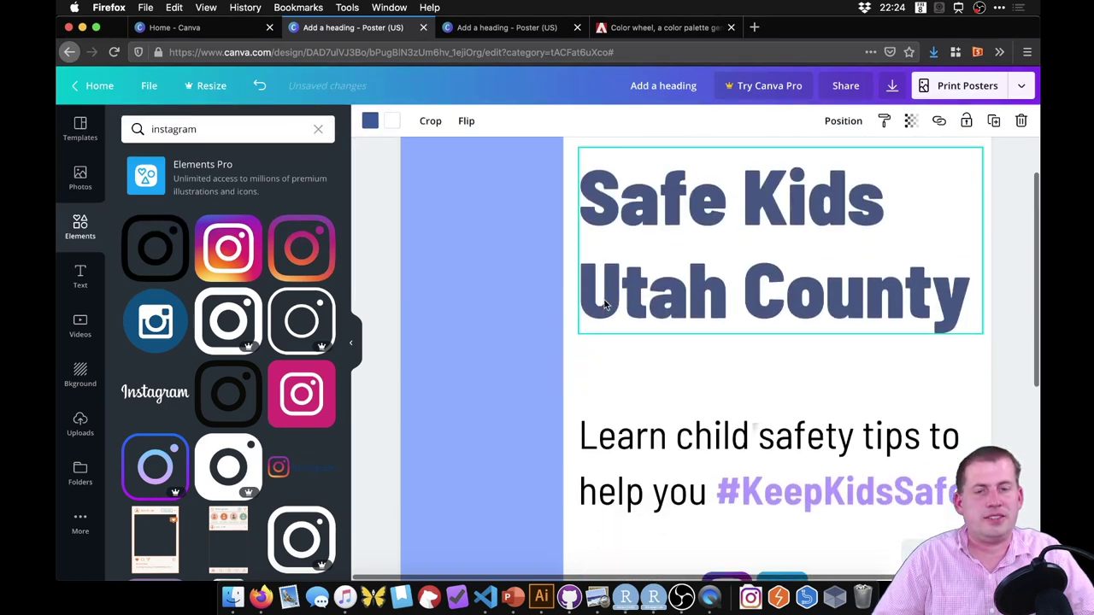
{"action": "scroll", "coordinate": [603, 304], "scroll_direction": "down", "scroll_amount": 2}
{"action": "scroll", "coordinate": [608, 297], "scroll_direction": "down", "scroll_amount": 3}
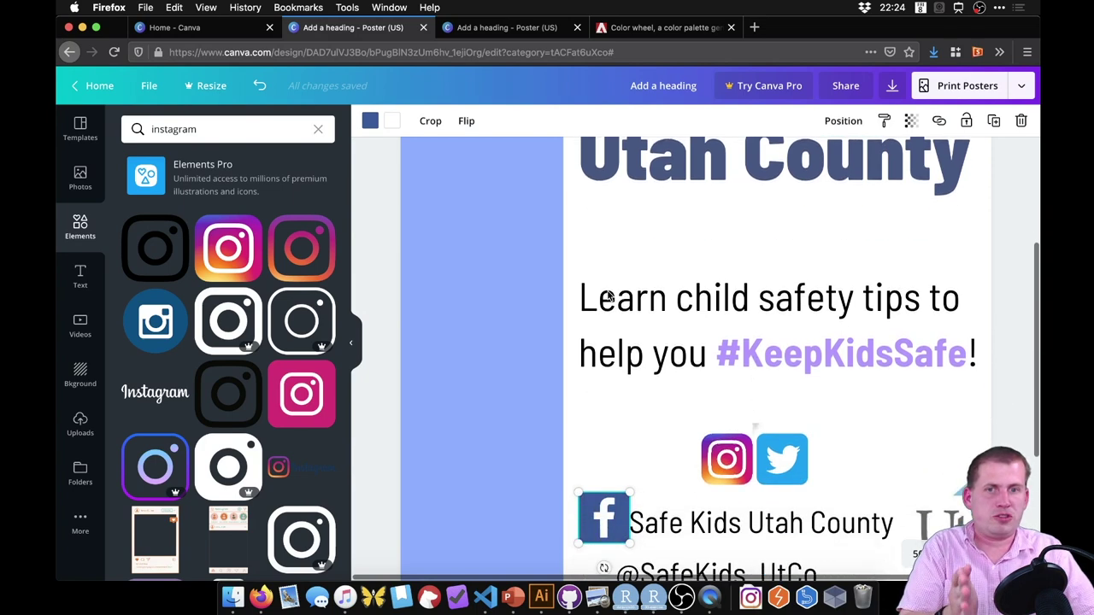
{"action": "scroll", "coordinate": [609, 296], "scroll_direction": "down", "scroll_amount": 5}
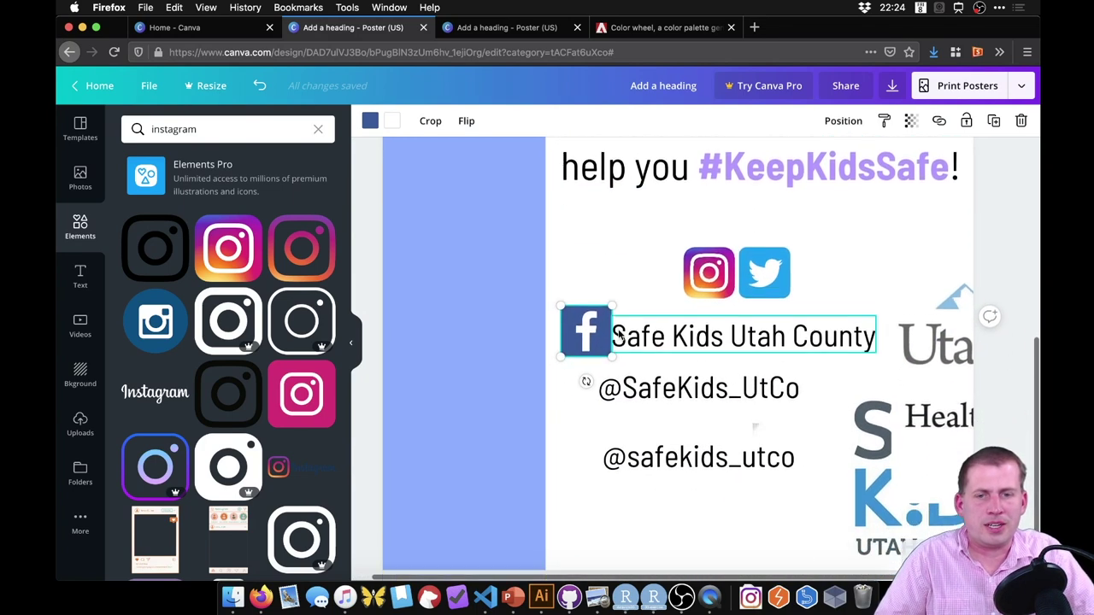
{"action": "left_click_drag", "start_coordinate": [764, 282], "coordinate": [603, 396]}
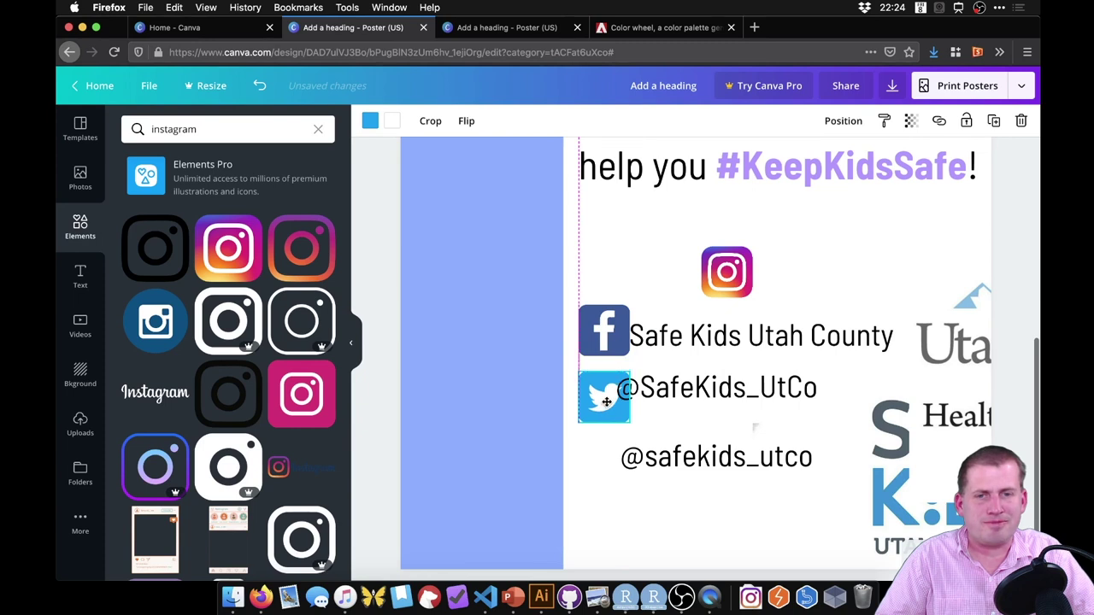
{"action": "left_click_drag", "start_coordinate": [726, 273], "coordinate": [721, 331]}
{"action": "left_click_drag", "start_coordinate": [647, 439], "coordinate": [603, 459]}
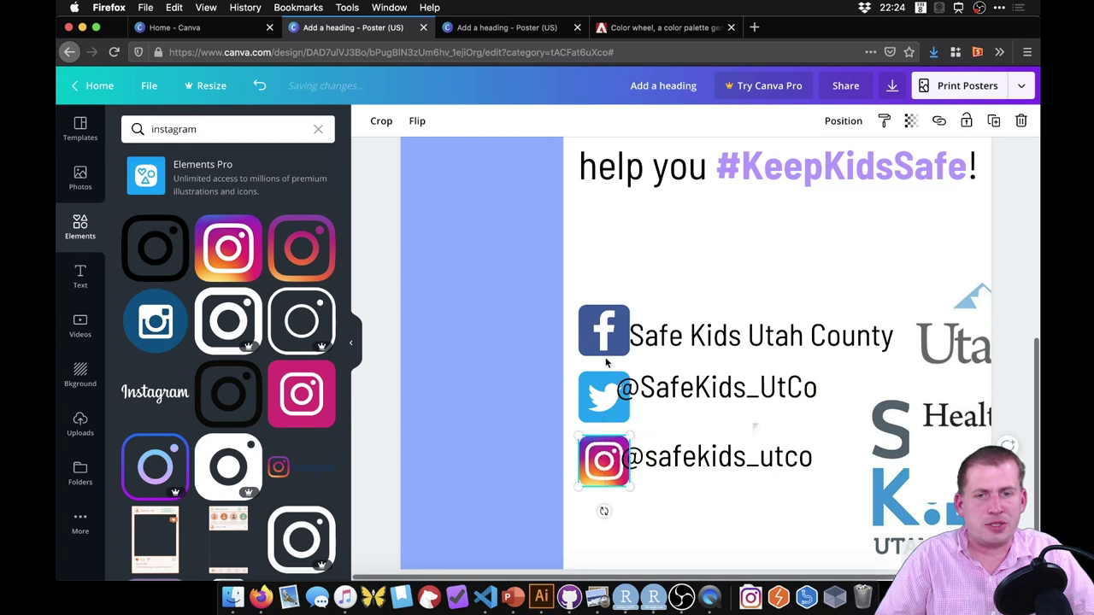
{"action": "left_click_drag", "start_coordinate": [608, 390], "coordinate": [604, 398]}
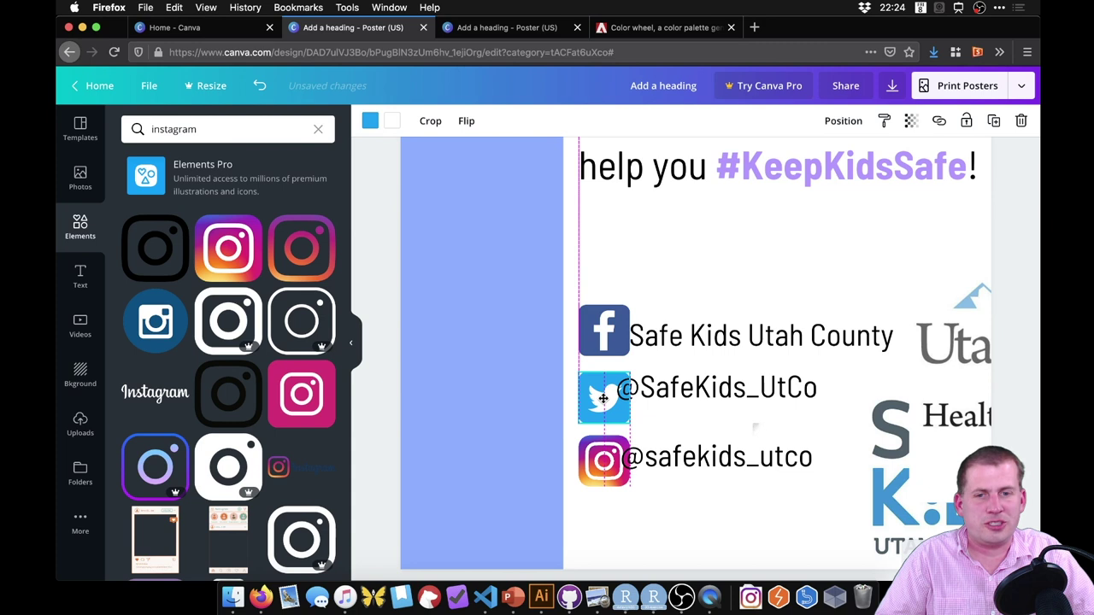
{"action": "left_click_drag", "start_coordinate": [604, 398], "coordinate": [604, 399]}
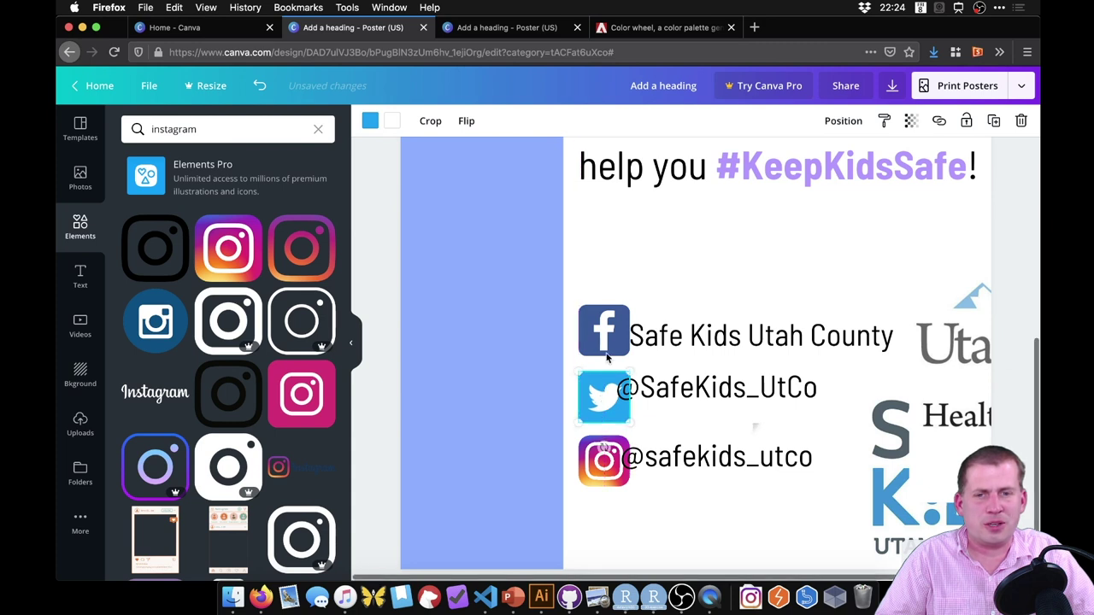
{"action": "left_click", "coordinate": [622, 455]}
Move the three handle lines to the right of their icons, left-aligned with each other and vertically centered on each icon
{"action": "left_click_drag", "start_coordinate": [685, 335], "coordinate": [699, 332]}
{"action": "left_click_drag", "start_coordinate": [675, 389], "coordinate": [704, 399]}
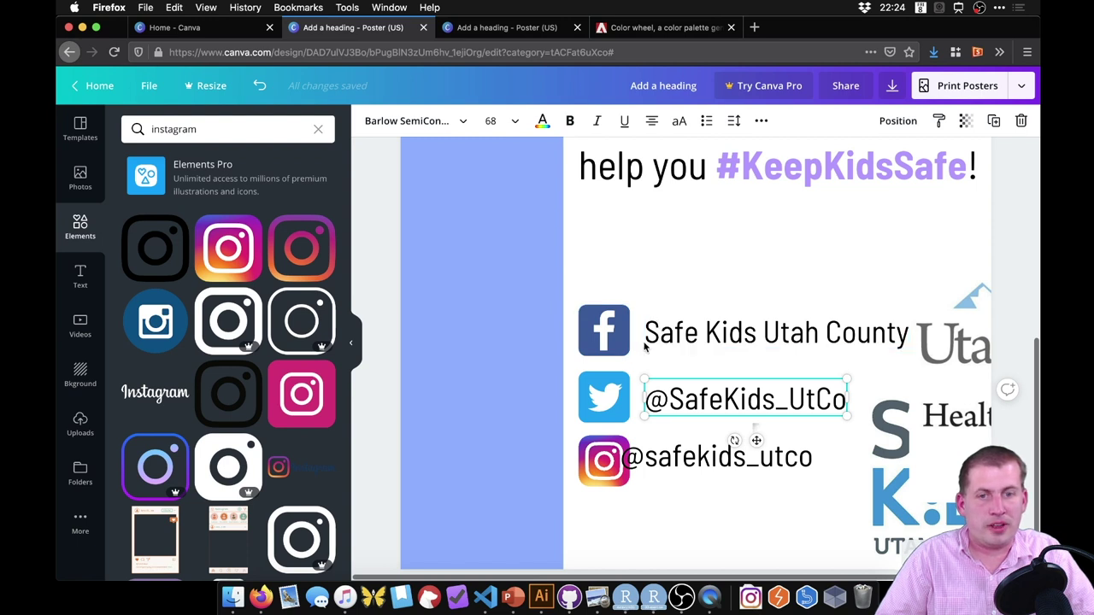
{"action": "left_click_drag", "start_coordinate": [659, 455], "coordinate": [677, 476]}
{"action": "left_click_drag", "start_coordinate": [674, 414], "coordinate": [676, 417]}
{"action": "left_click_drag", "start_coordinate": [681, 350], "coordinate": [681, 353]}
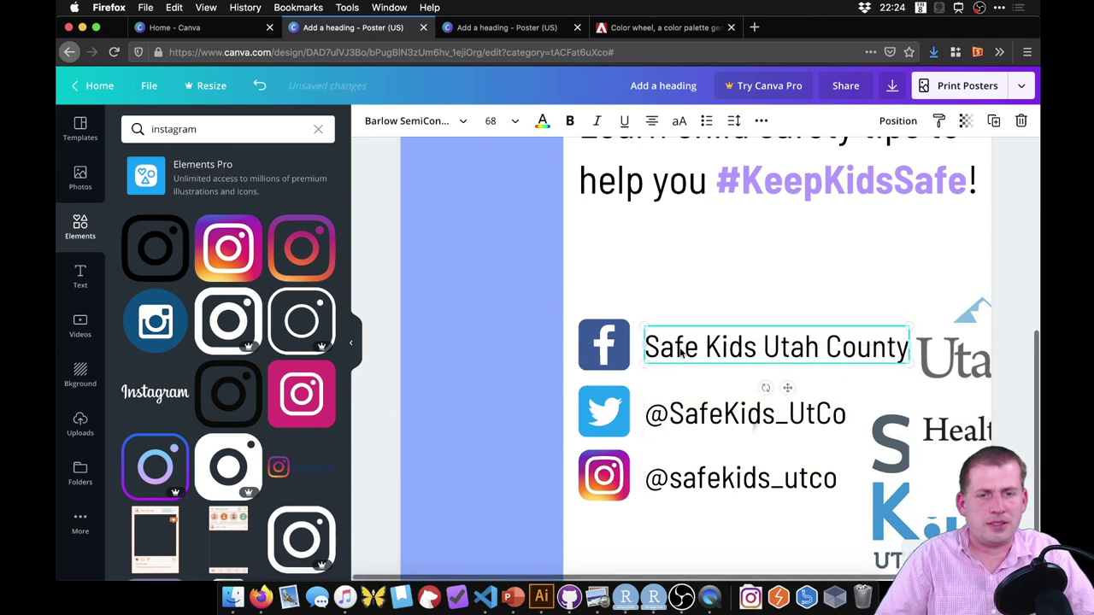
{"action": "scroll", "coordinate": [667, 427], "scroll_direction": "right", "scroll_amount": 3}
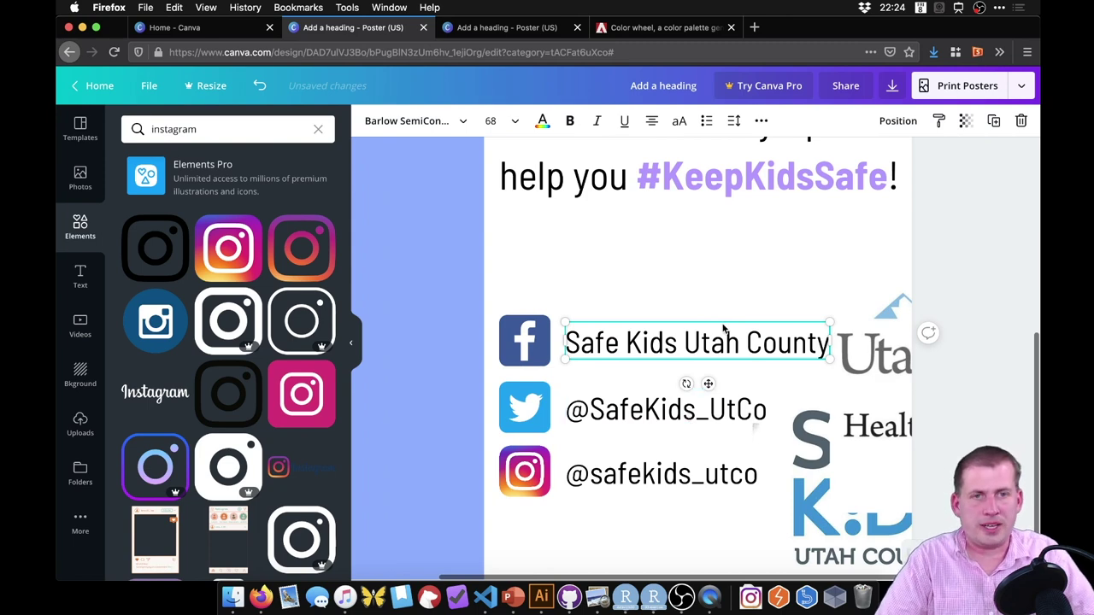
{"action": "scroll", "coordinate": [722, 332], "scroll_direction": "down", "scroll_amount": 5}
{"action": "left_click", "coordinate": [901, 372]}
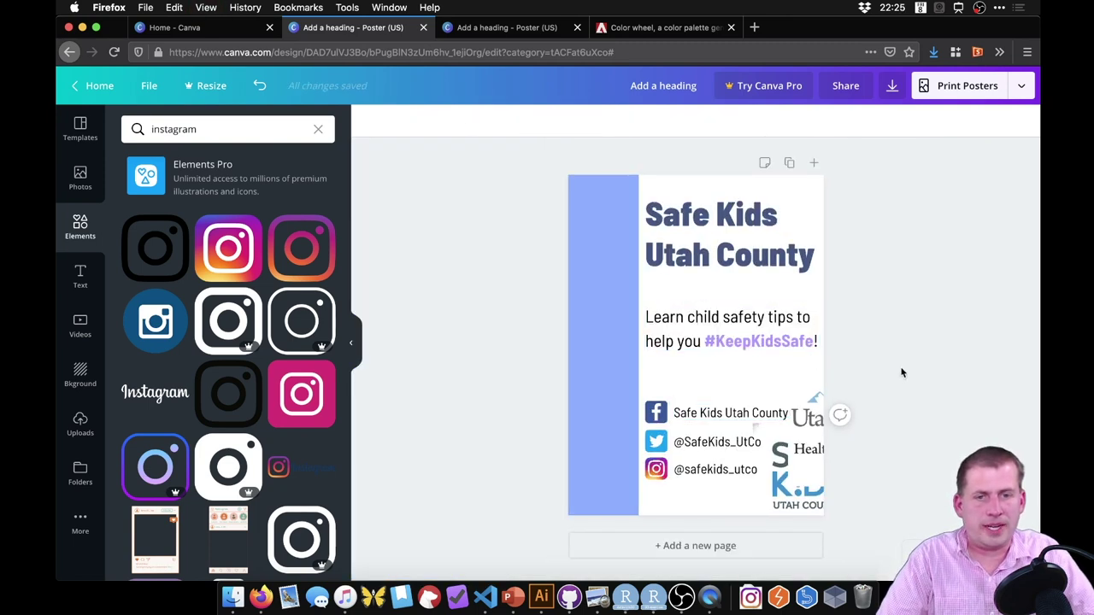
Move the whole block of social media icons and handle lines slightly up the poster
{"action": "left_click_drag", "start_coordinate": [647, 387], "coordinate": [756, 501]}
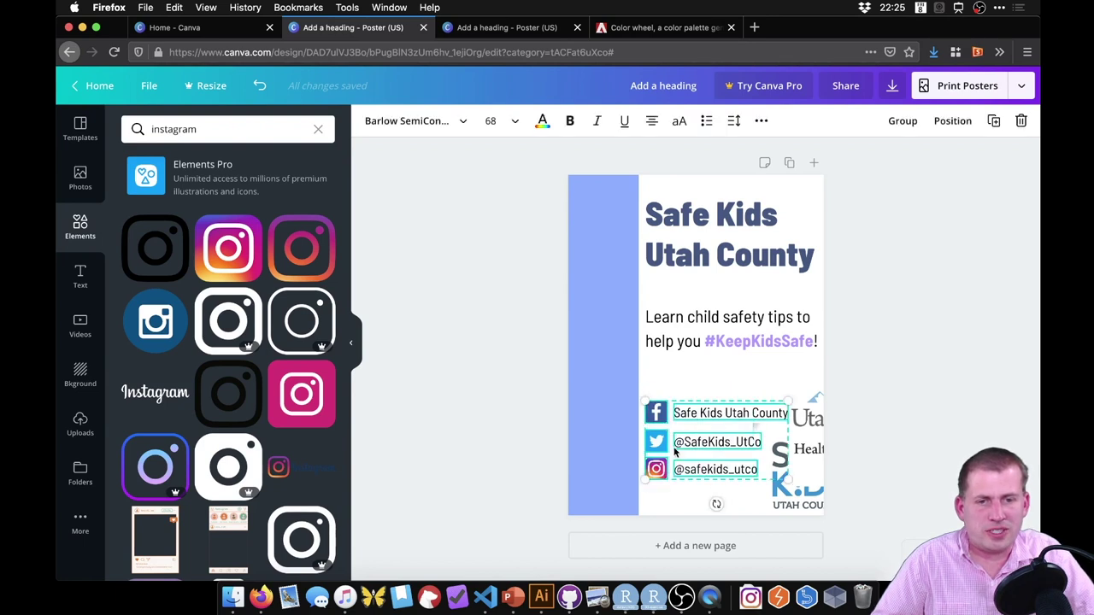
{"action": "left_click_drag", "start_coordinate": [713, 402], "coordinate": [713, 395]}
{"action": "left_click", "coordinate": [830, 412]}
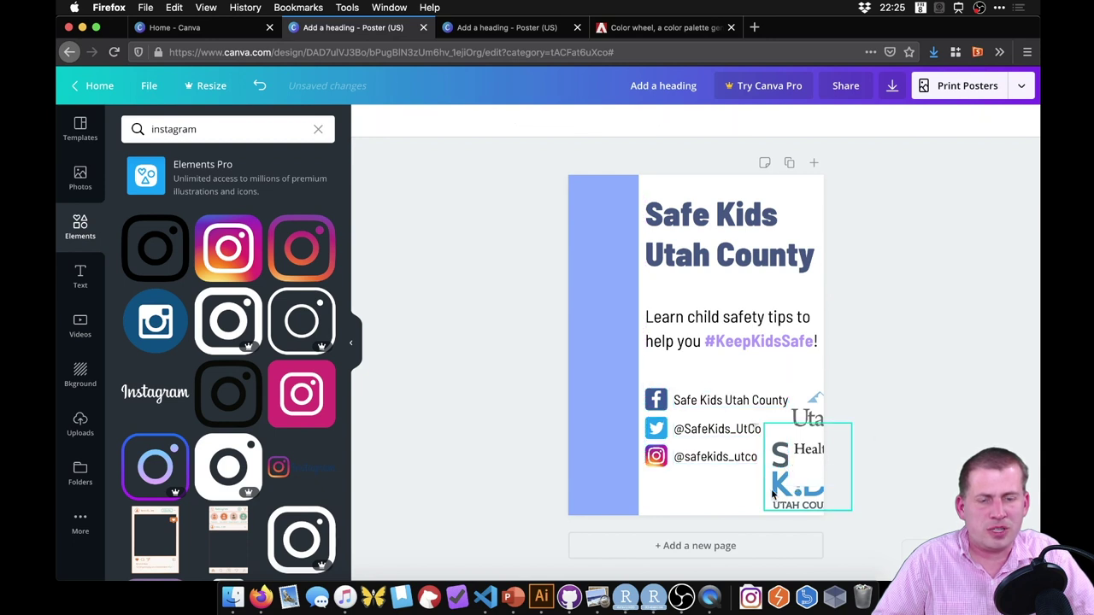
Shrink the Safe Kids and Utah County Health Department logos and place them side by side below the Instagram icon
{"action": "left_click_drag", "start_coordinate": [779, 495], "coordinate": [717, 490]}
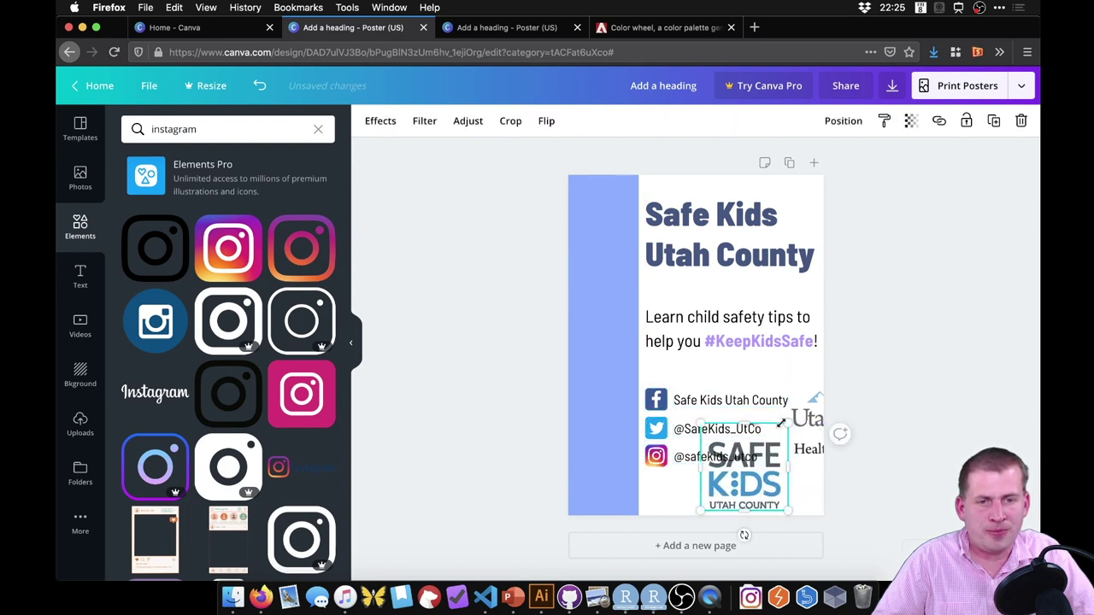
{"action": "left_click_drag", "start_coordinate": [777, 428], "coordinate": [661, 494]}
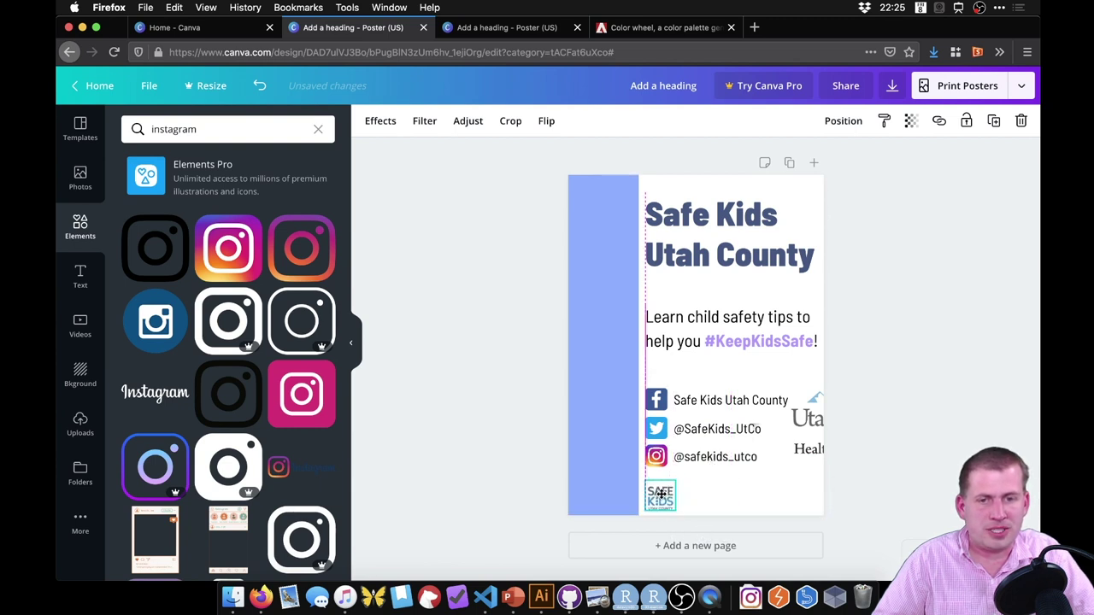
{"action": "left_click", "coordinate": [808, 419]}
{"action": "mouse_move", "coordinate": [813, 413]}
{"action": "left_mouse_down"}
{"action": "mouse_move", "coordinate": [722, 454]}
{"action": "mouse_move", "coordinate": [707, 441]}
{"action": "left_mouse_up"}
{"action": "left_click_drag", "start_coordinate": [804, 396], "coordinate": [729, 452]}
{"action": "left_click_drag", "start_coordinate": [706, 492], "coordinate": [756, 503]}
{"action": "left_click", "coordinate": [756, 500]}
Fine-tune the Health Department logo's size and position so it sits level beside the Safe Kids logo with a small gap
{"action": "key", "text": "super+plus"}
{"action": "scroll", "coordinate": [769, 466], "scroll_direction": "down", "scroll_amount": 5}
{"action": "left_click", "coordinate": [622, 475]}
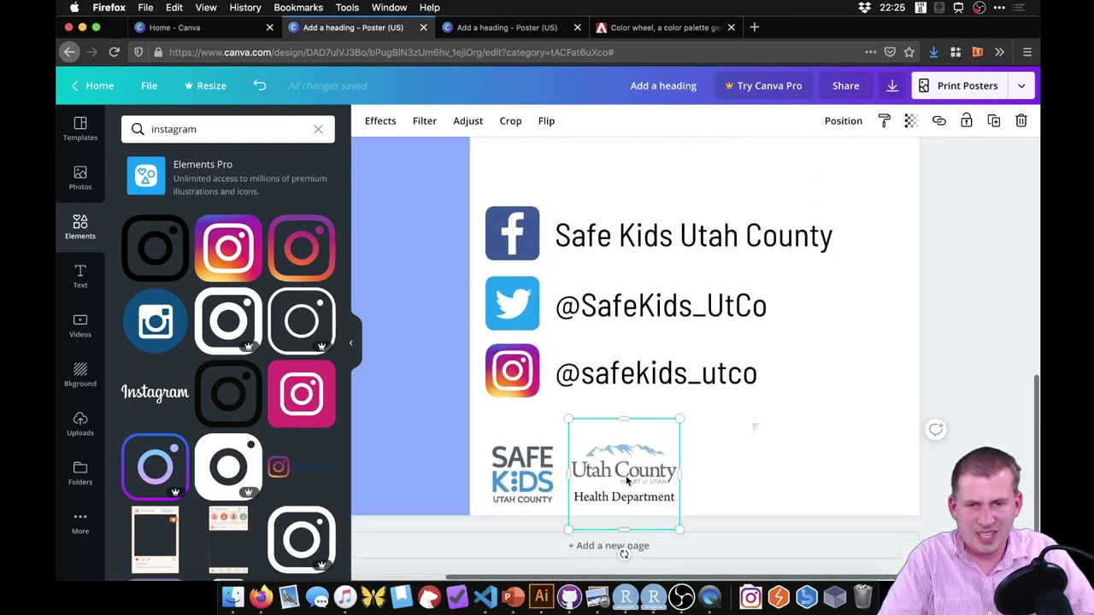
{"action": "left_click_drag", "start_coordinate": [627, 481], "coordinate": [701, 461]}
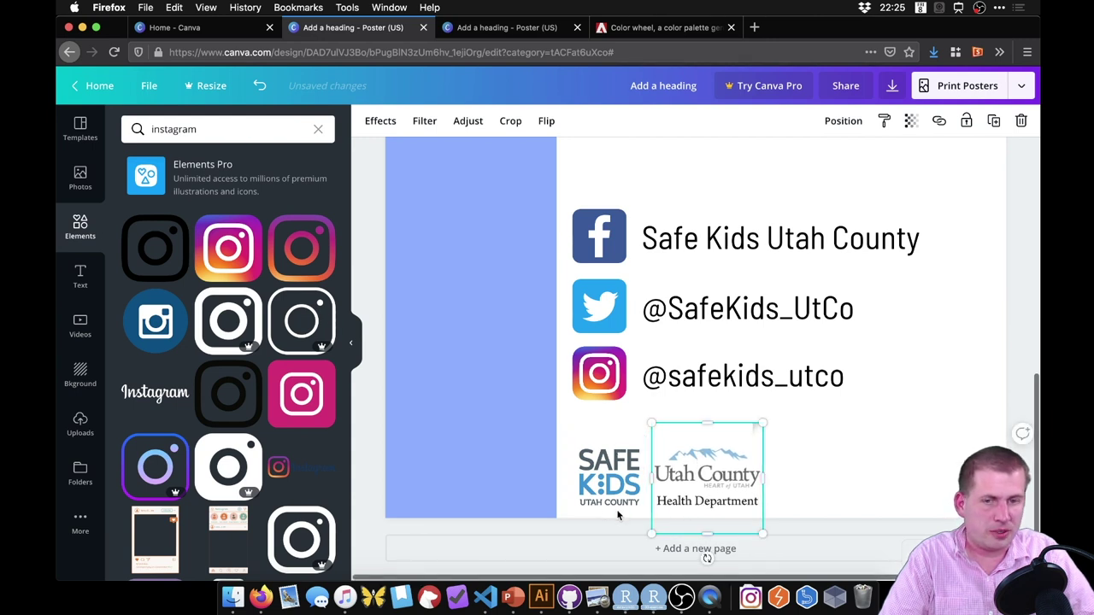
{"action": "left_click_drag", "start_coordinate": [713, 494], "coordinate": [707, 491]}
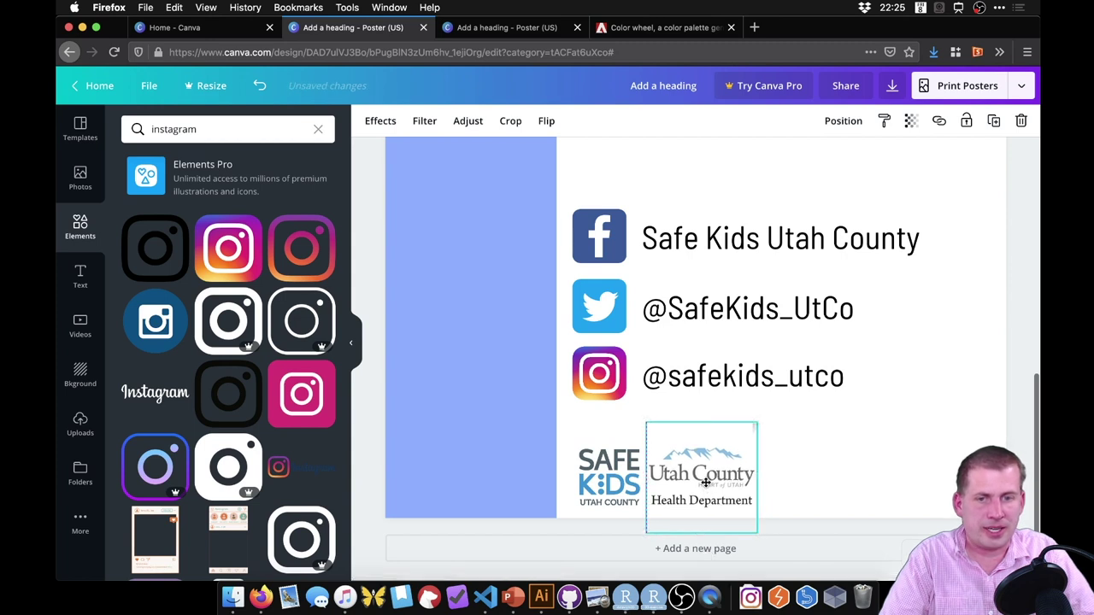
{"action": "left_click_drag", "start_coordinate": [756, 424], "coordinate": [751, 428]}
{"action": "left_click_drag", "start_coordinate": [718, 484], "coordinate": [718, 481]}
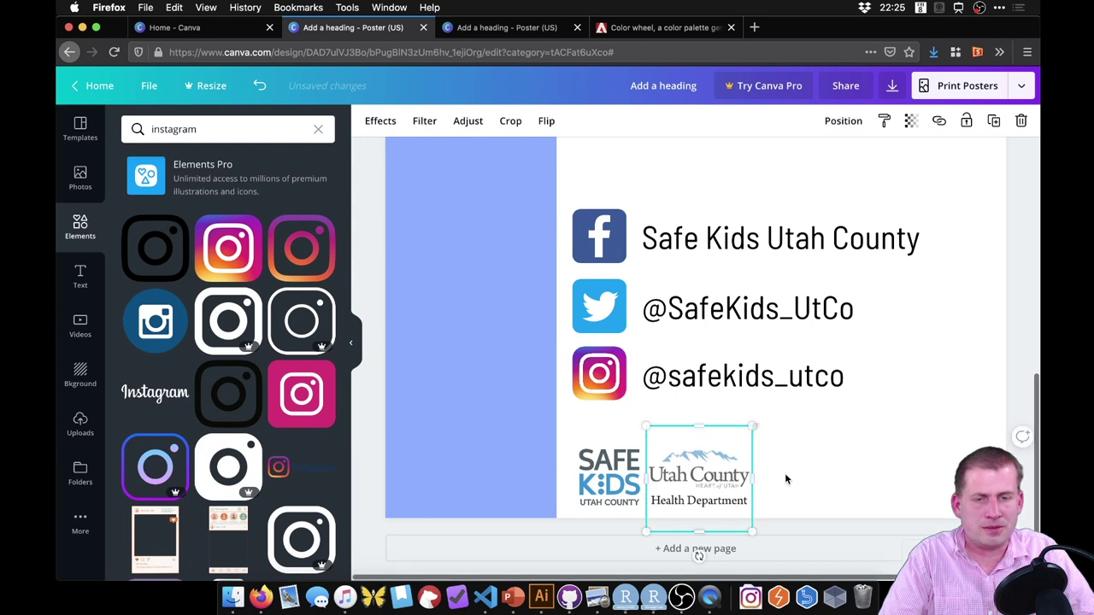
{"action": "left_click", "coordinate": [833, 460]}
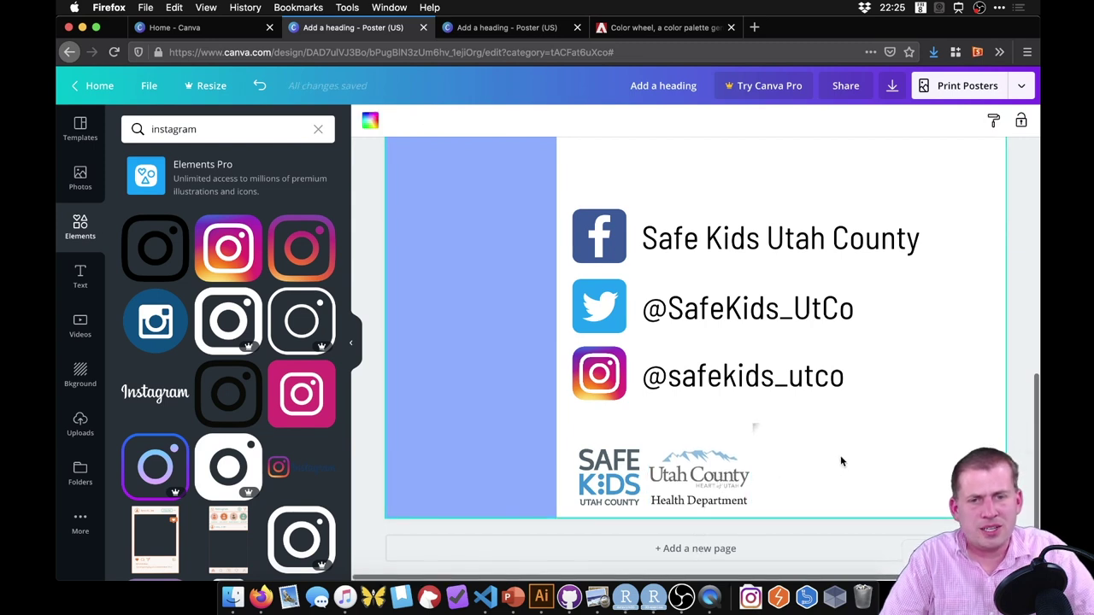
{"action": "left_click", "coordinate": [716, 466]}
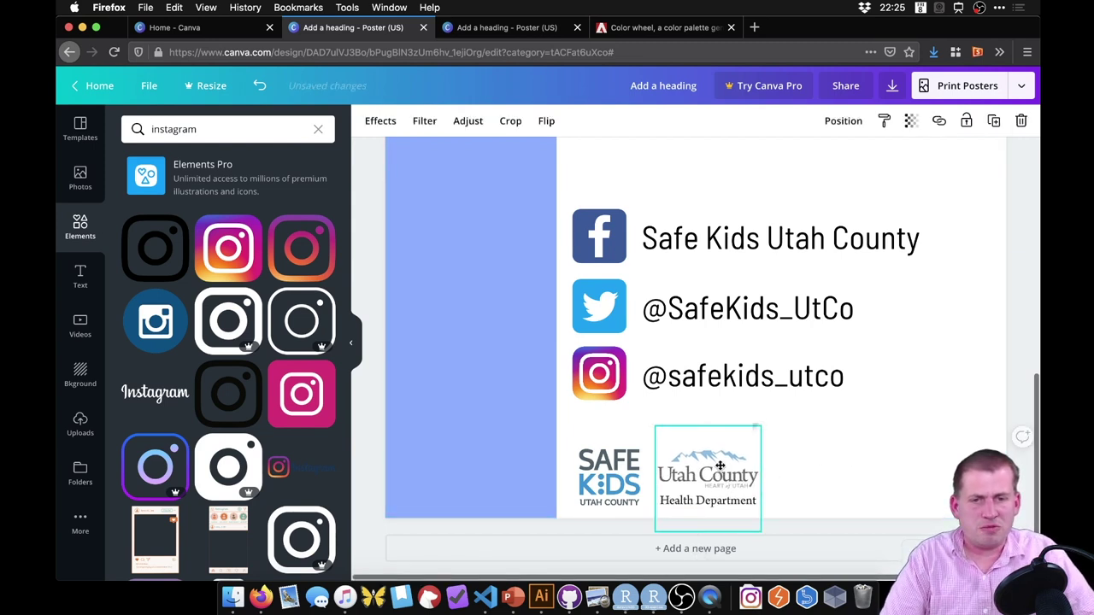
{"action": "left_click", "coordinate": [819, 464]}
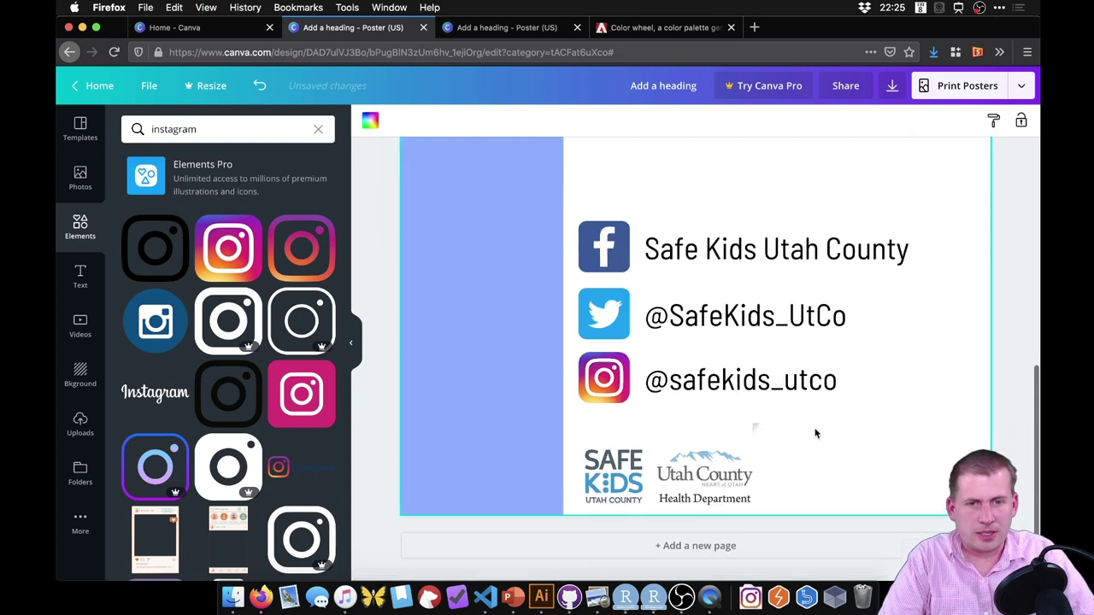
Move both logos to the poster's lower-right corner, with the Health Department logo outermost and the Safe Kids logo beside it
{"action": "scroll", "coordinate": [815, 429], "scroll_direction": "down", "scroll_amount": 3}
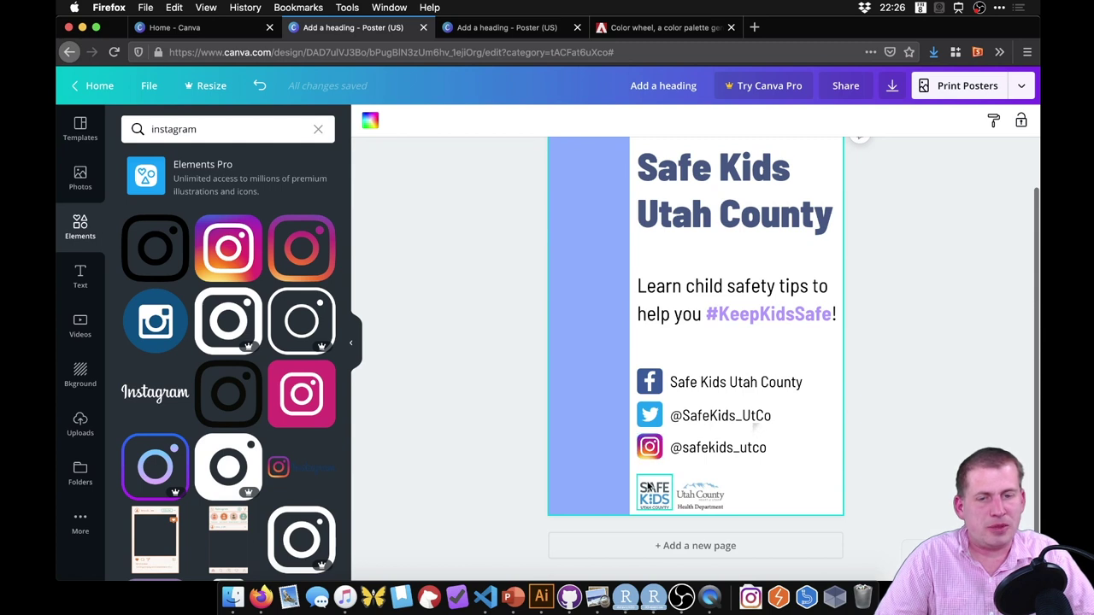
{"action": "scroll", "coordinate": [778, 466], "scroll_direction": "up", "scroll_amount": 1}
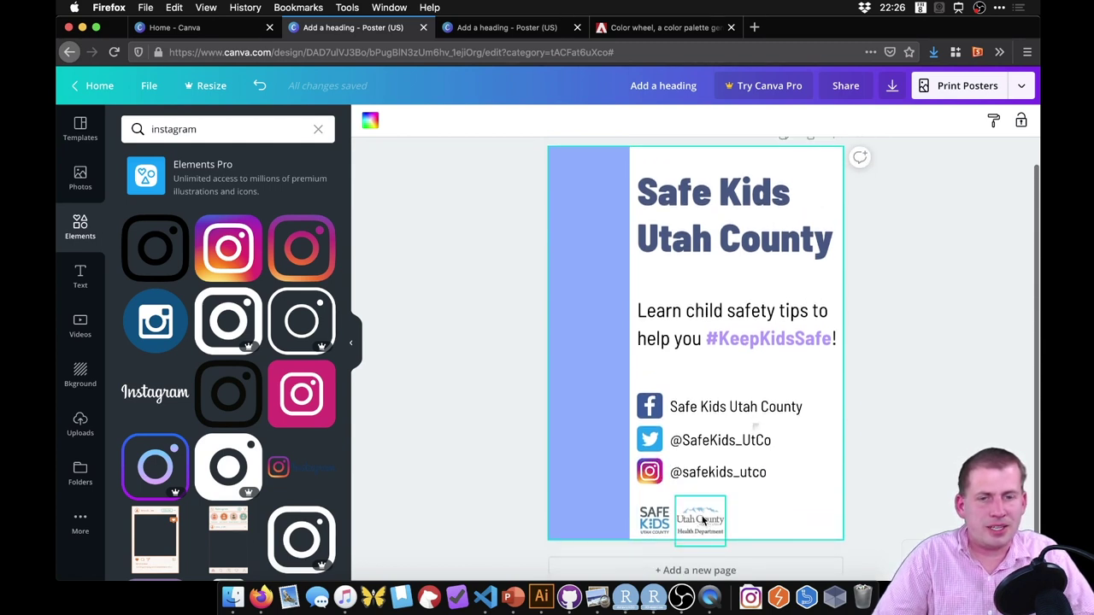
{"action": "left_click_drag", "start_coordinate": [703, 519], "coordinate": [814, 517]}
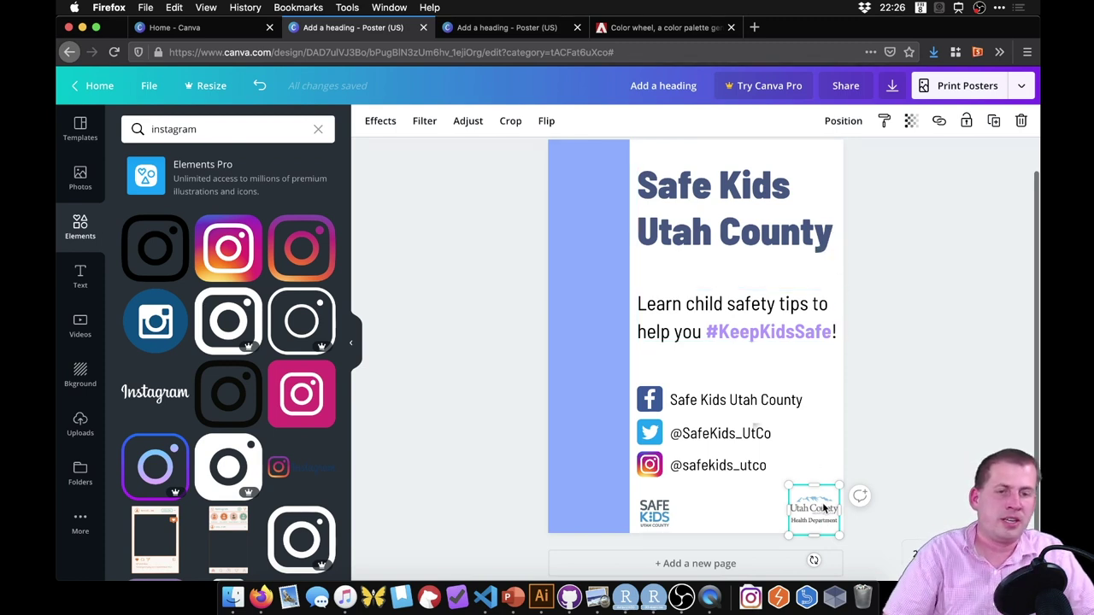
{"action": "left_click_drag", "start_coordinate": [818, 509], "coordinate": [819, 508]}
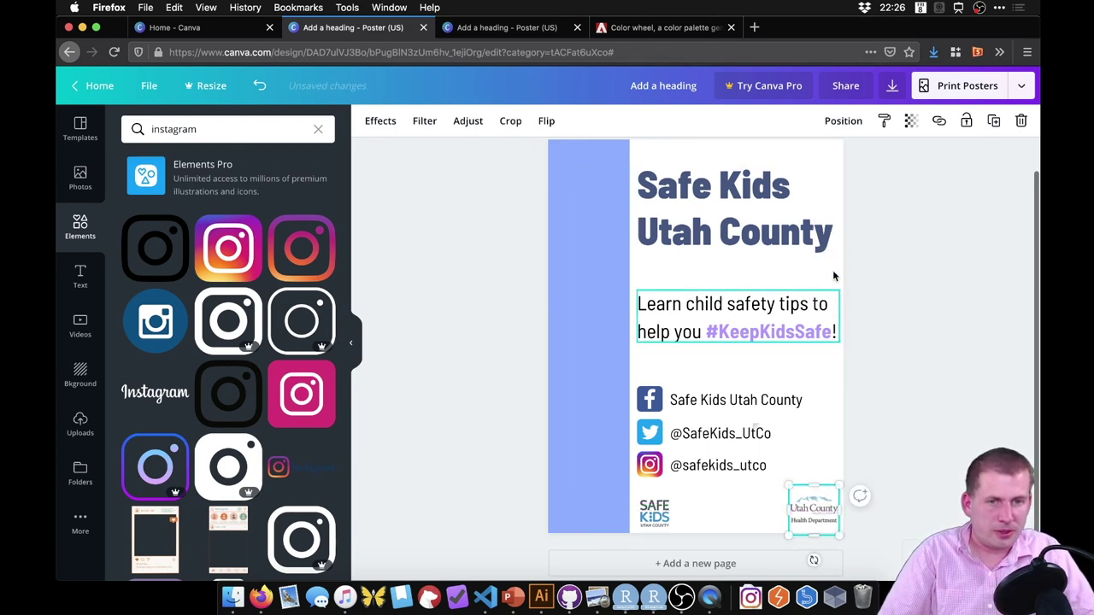
{"action": "left_click_drag", "start_coordinate": [659, 524], "coordinate": [771, 521]}
{"action": "left_click", "coordinate": [886, 494]}
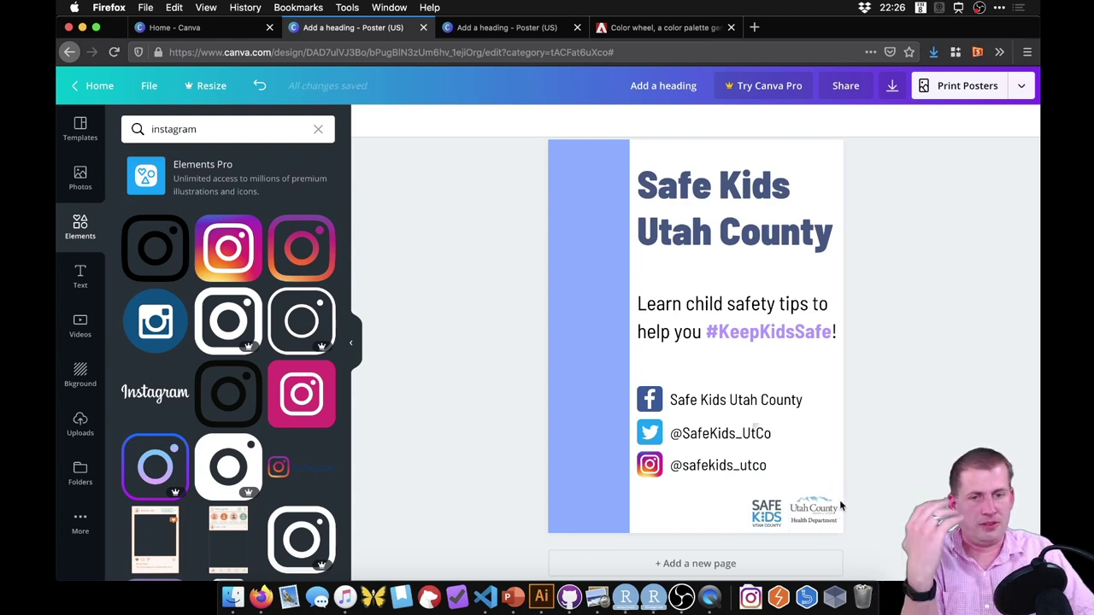
Shift the Safe Kids logo slightly toward the Health Department logo and resize it to about 2 wide by 2 high
{"action": "scroll", "coordinate": [840, 505], "scroll_direction": "up", "scroll_amount": 5}
{"action": "scroll", "coordinate": [841, 495], "scroll_direction": "down", "scroll_amount": 5}
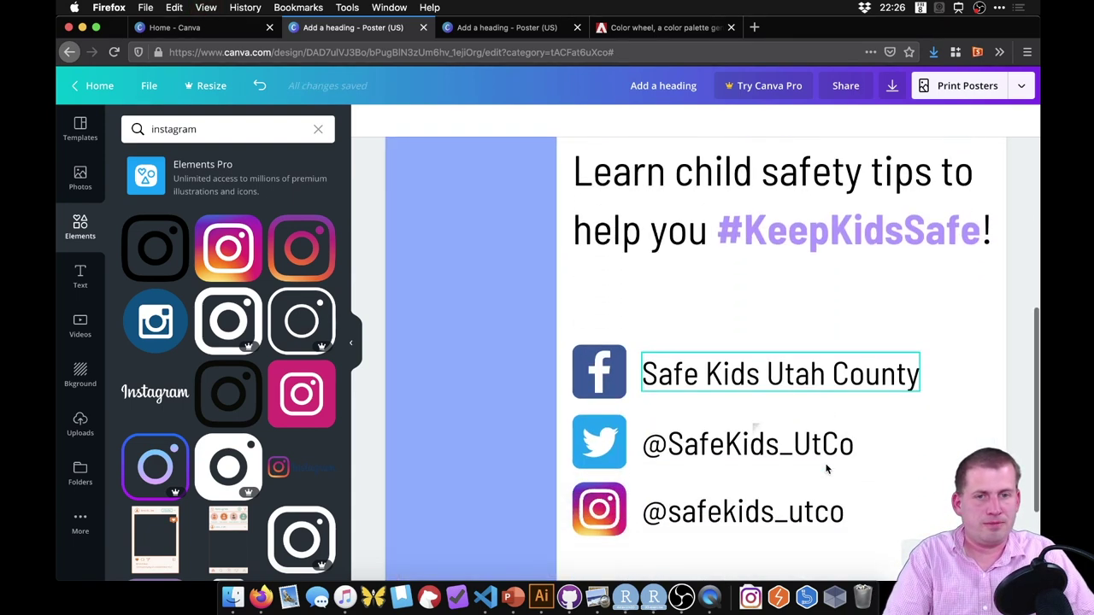
{"action": "left_click_drag", "start_coordinate": [846, 486], "coordinate": [852, 478]}
{"action": "left_click_drag", "start_coordinate": [890, 429], "coordinate": [888, 433]}
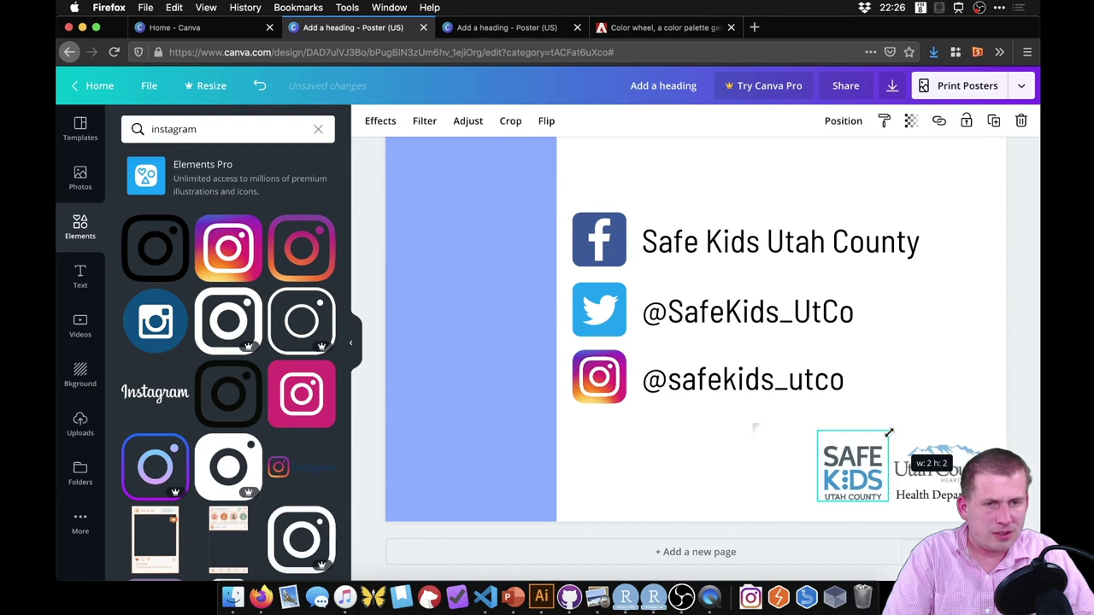
{"action": "left_click", "coordinate": [969, 405]}
Nudge the Safe Kids logo until it is vertically aligned with the Health Department logo and a little further from it
{"action": "left_click_drag", "start_coordinate": [865, 486], "coordinate": [857, 500]}
{"action": "left_click", "coordinate": [1005, 387]}
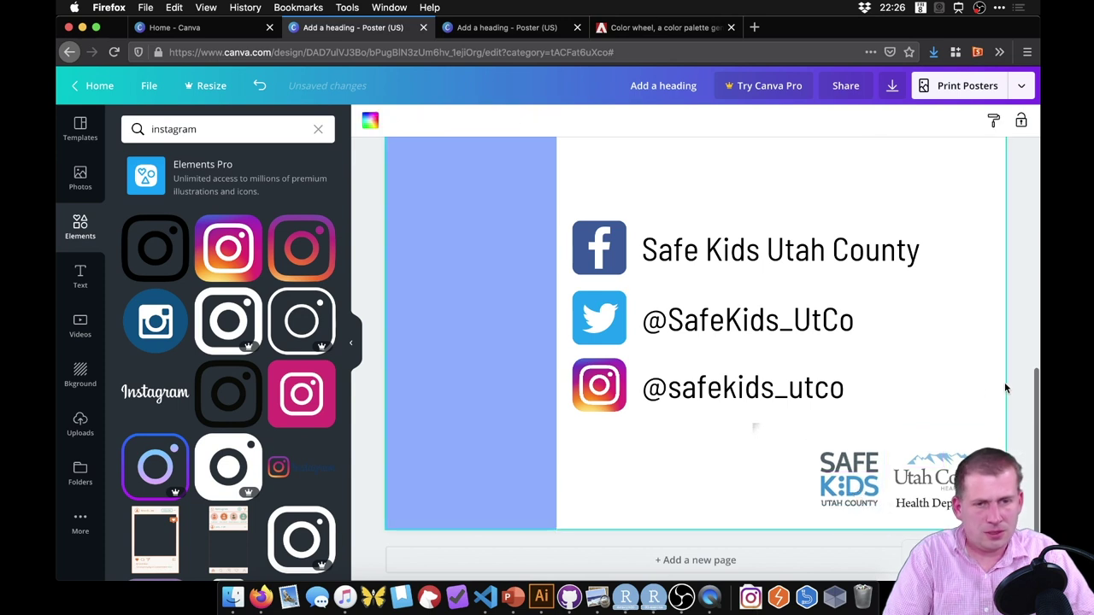
{"action": "left_click", "coordinate": [849, 483]}
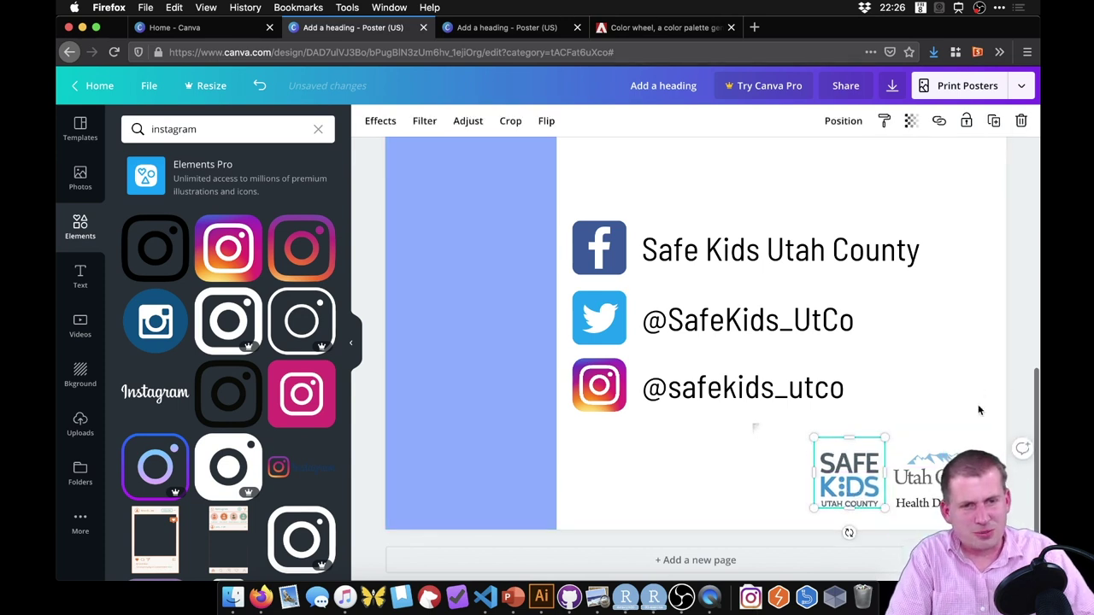
{"action": "left_click", "coordinate": [961, 431]}
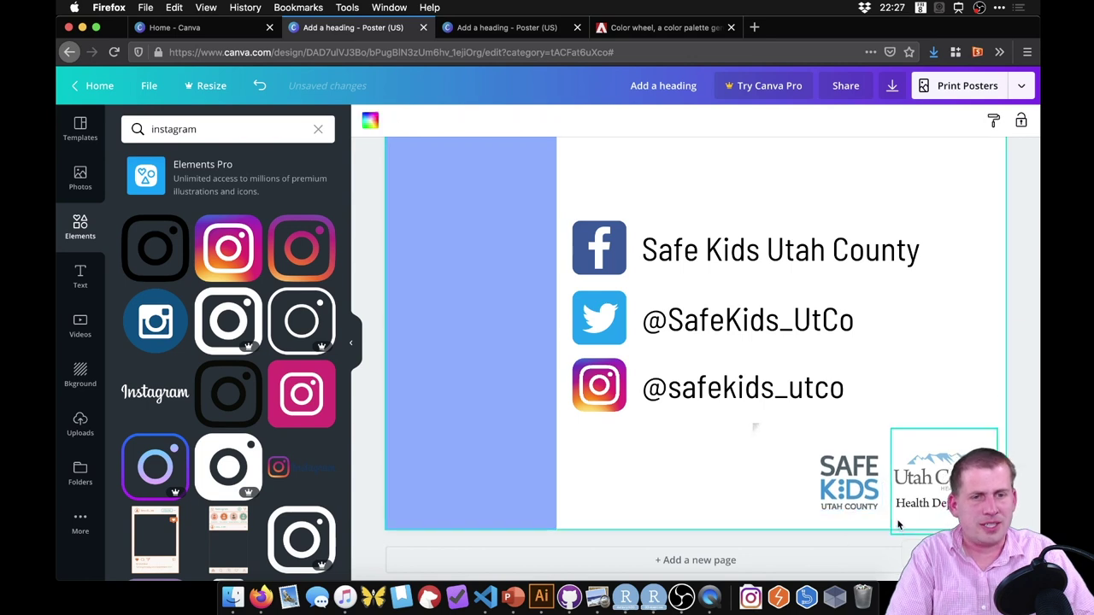
{"action": "left_click", "coordinate": [850, 487]}
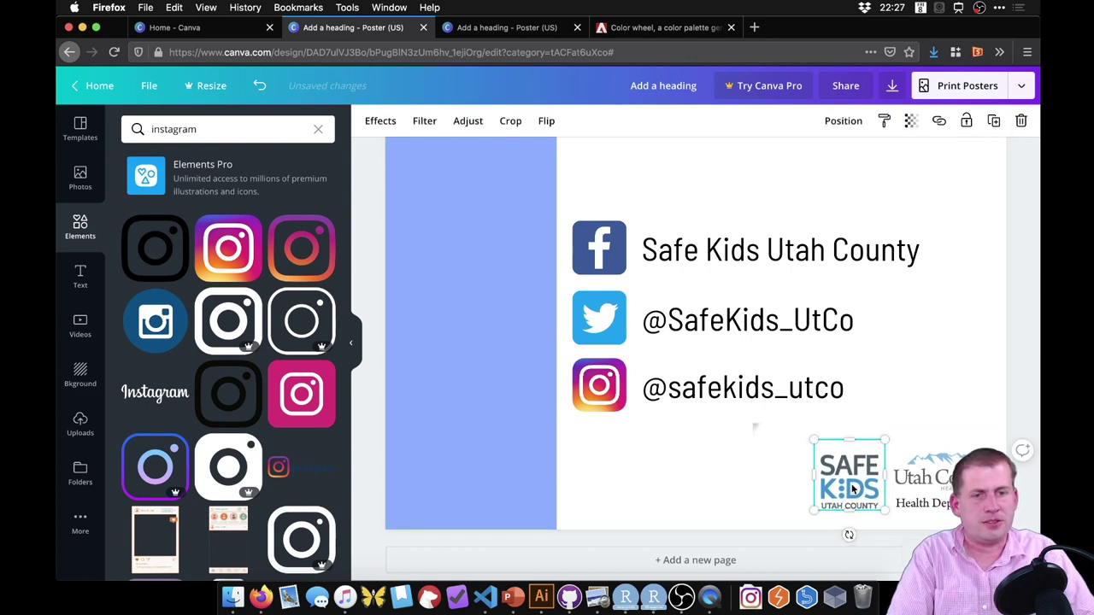
{"action": "left_click", "coordinate": [979, 398]}
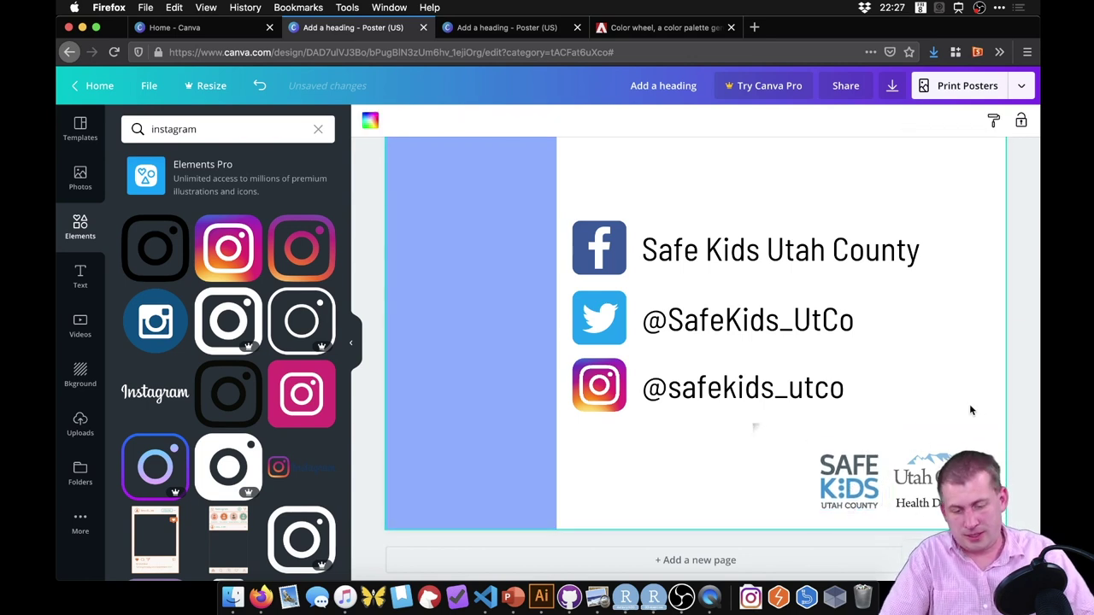
{"action": "scroll", "coordinate": [969, 403], "scroll_direction": "down", "scroll_amount": 5}
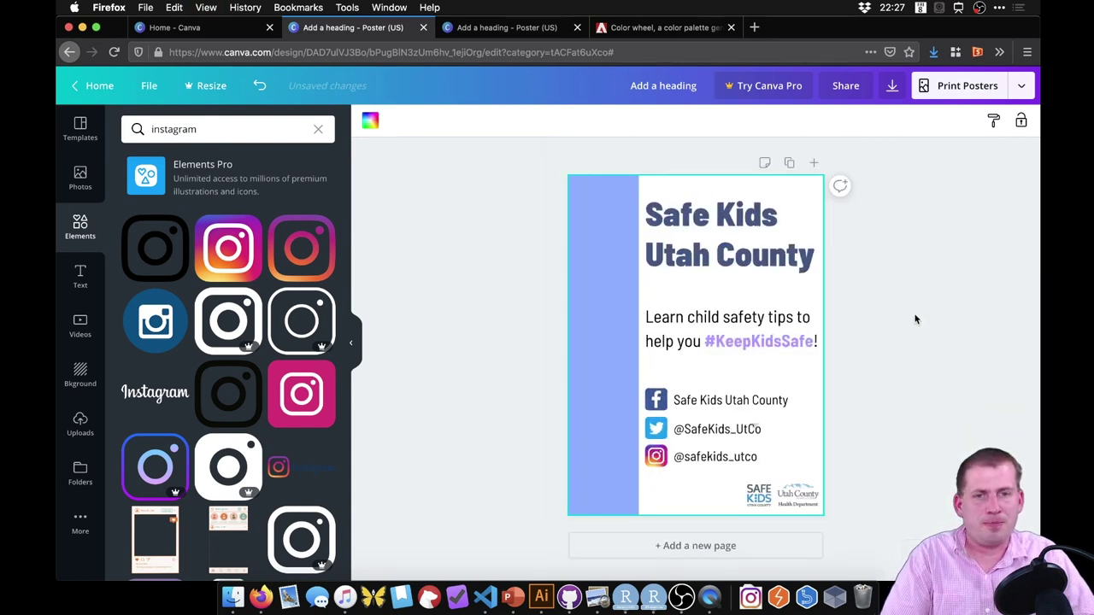
{"action": "left_click", "coordinate": [916, 320]}
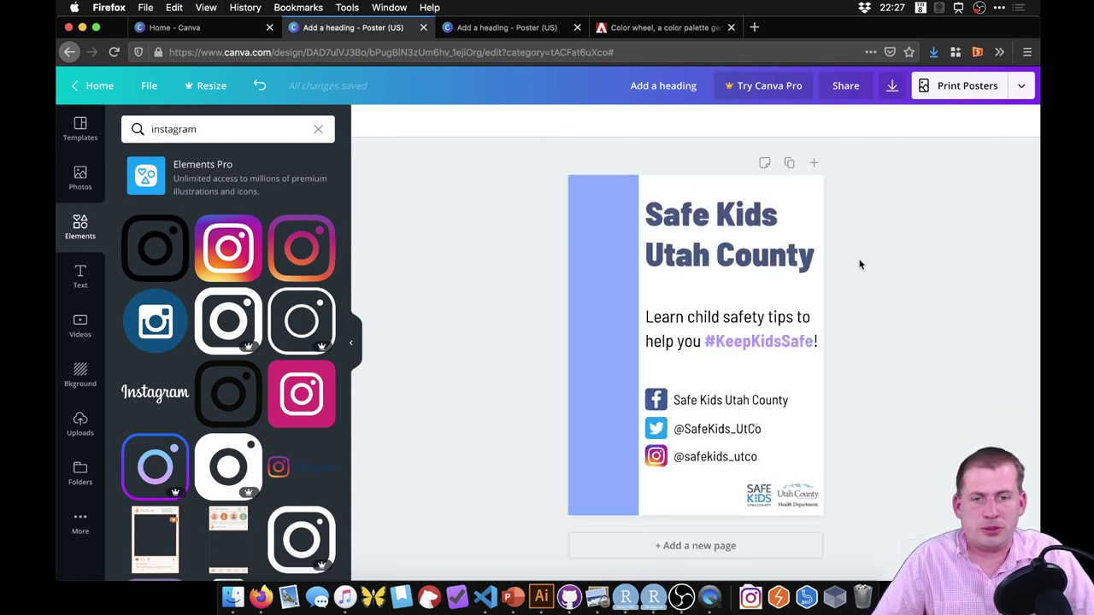
Bring up original-from-hbll.JPG in Preview, compare the original flyer side by side with the poster, and return to the Canva design
{"action": "left_click", "coordinate": [597, 597]}
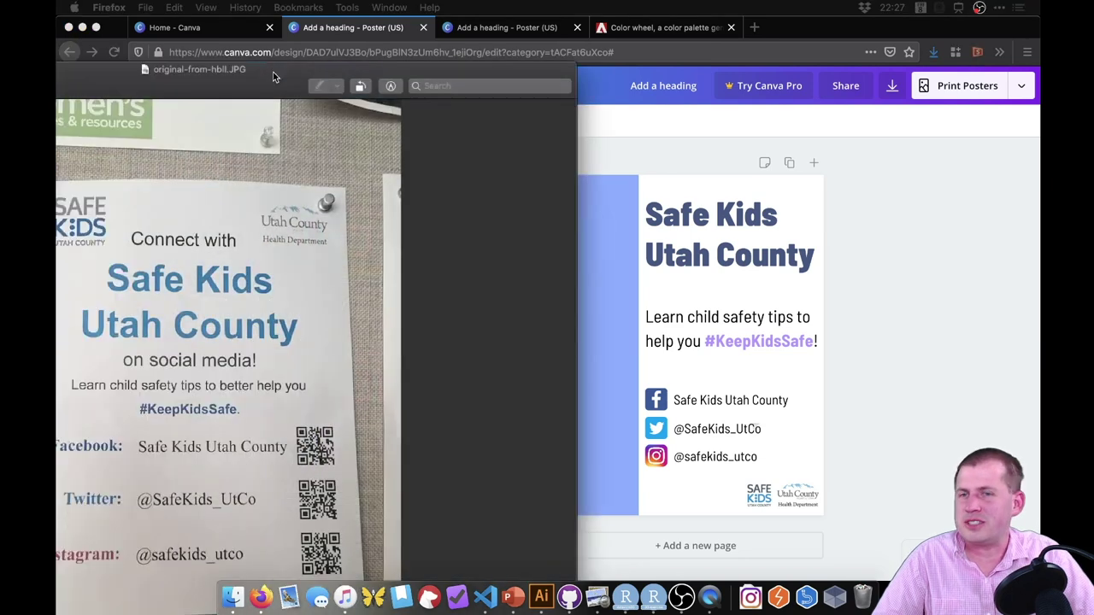
{"action": "left_click_drag", "start_coordinate": [273, 77], "coordinate": [285, 34]}
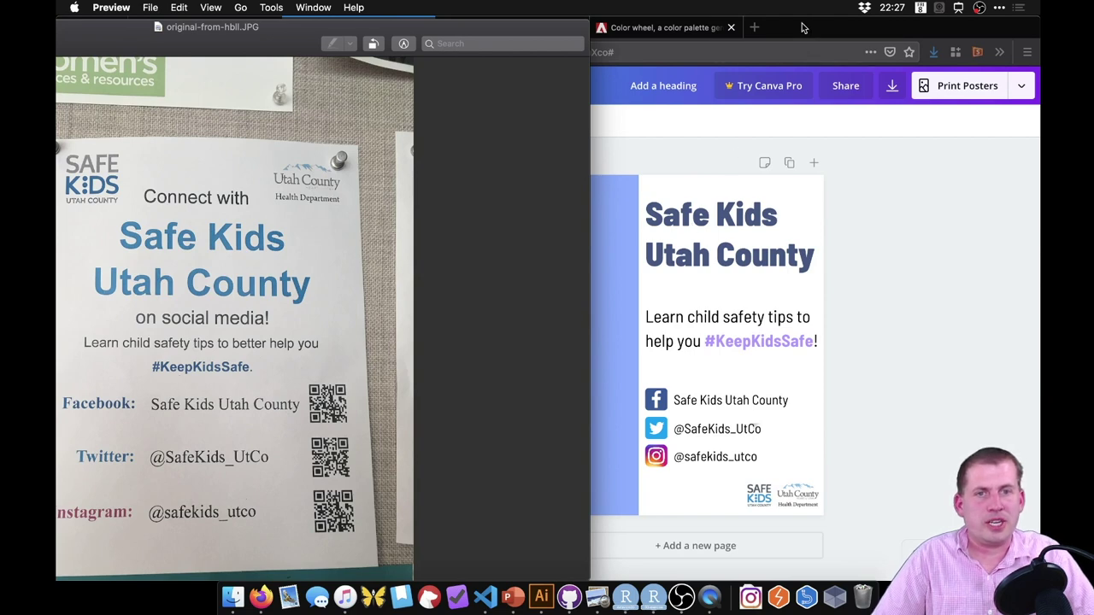
{"action": "left_click", "coordinate": [865, 29]}
{"action": "left_click", "coordinate": [99, 128]}
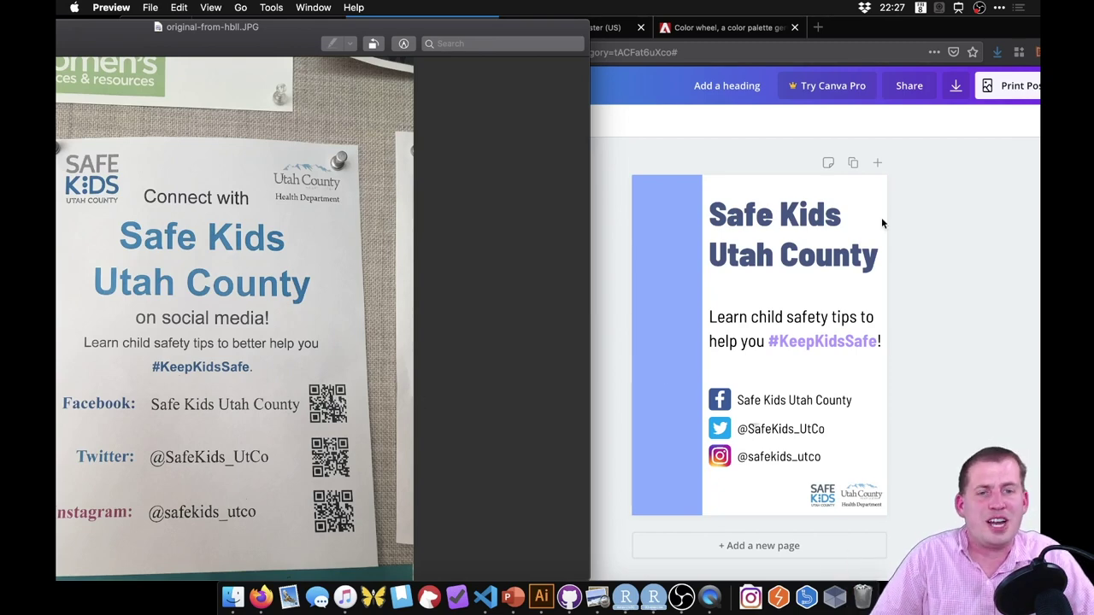
{"action": "left_click", "coordinate": [798, 172]}
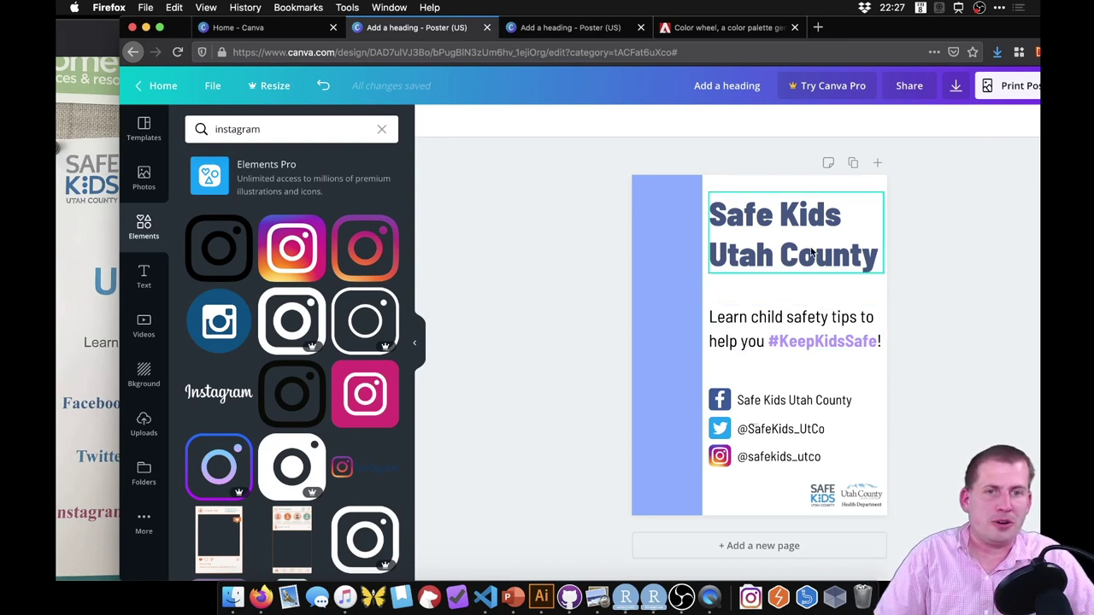
{"action": "left_click", "coordinate": [677, 253]}
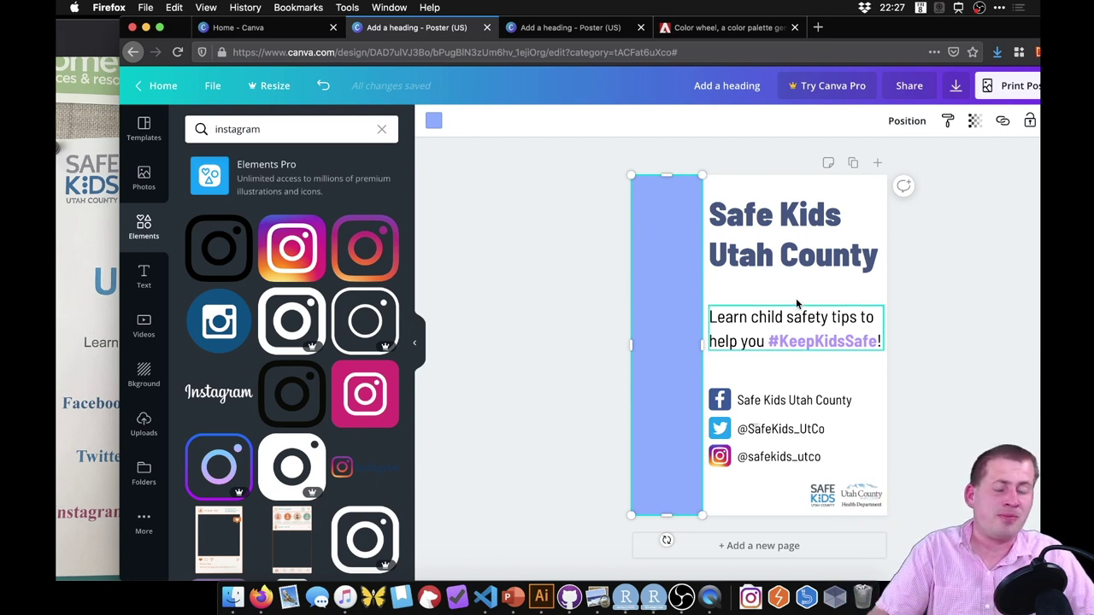
{"action": "left_click", "coordinate": [935, 325]}
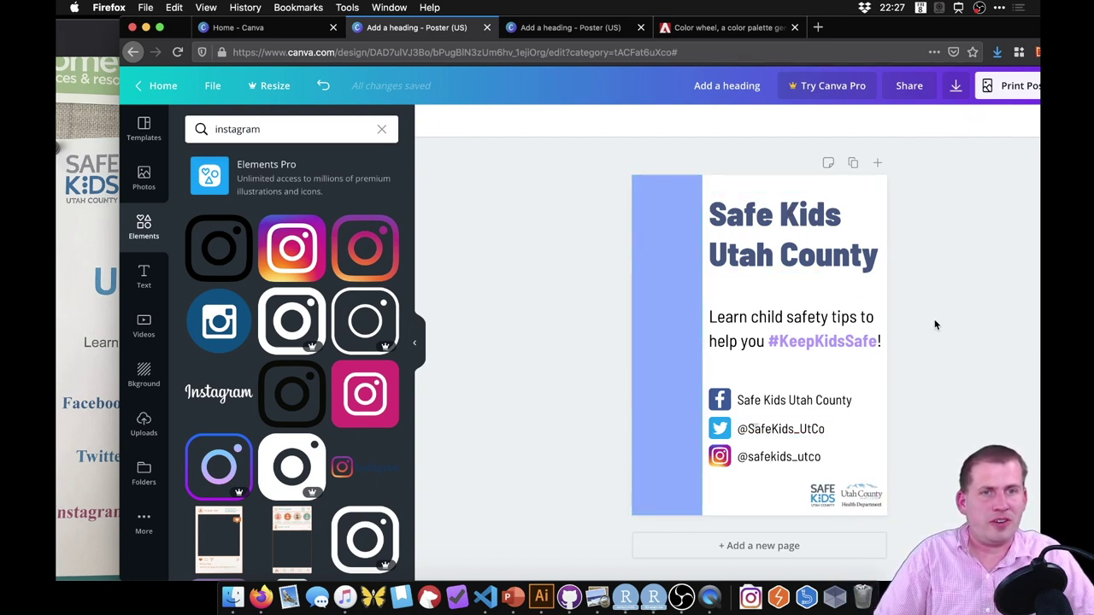